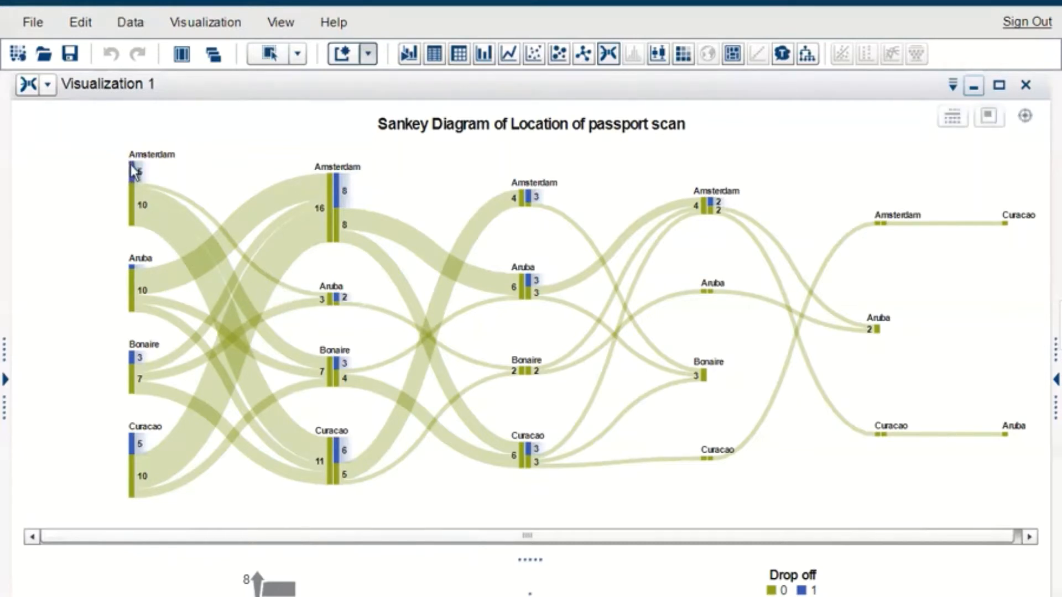
Examine the Sankey Diagram of Location of passport scan up close, from the starting Amsterdam node through the subsequent locations
mouse_move(135, 173)
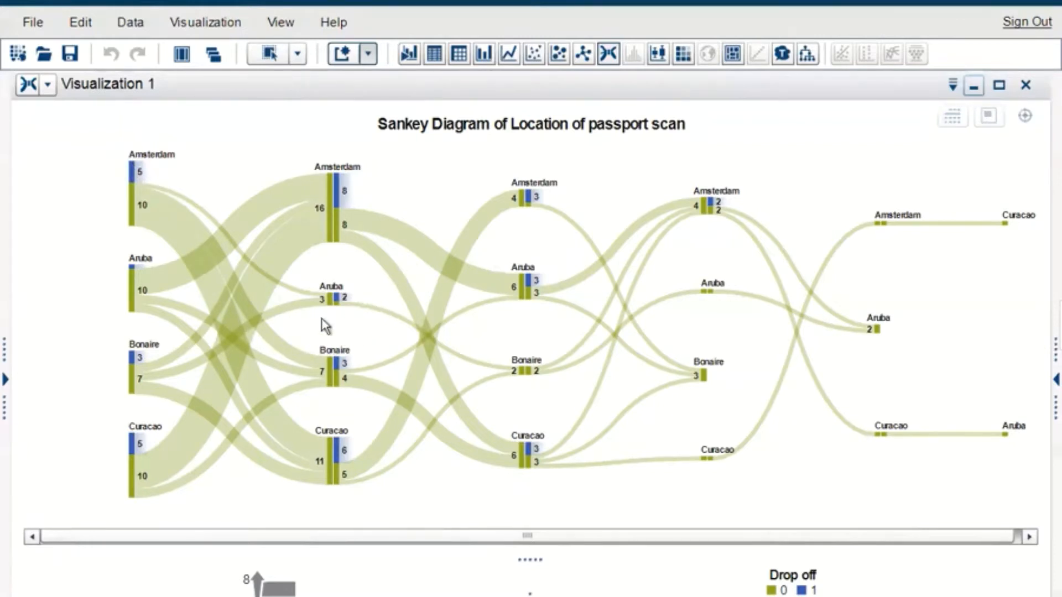
scroll(321, 318, "up", 3)
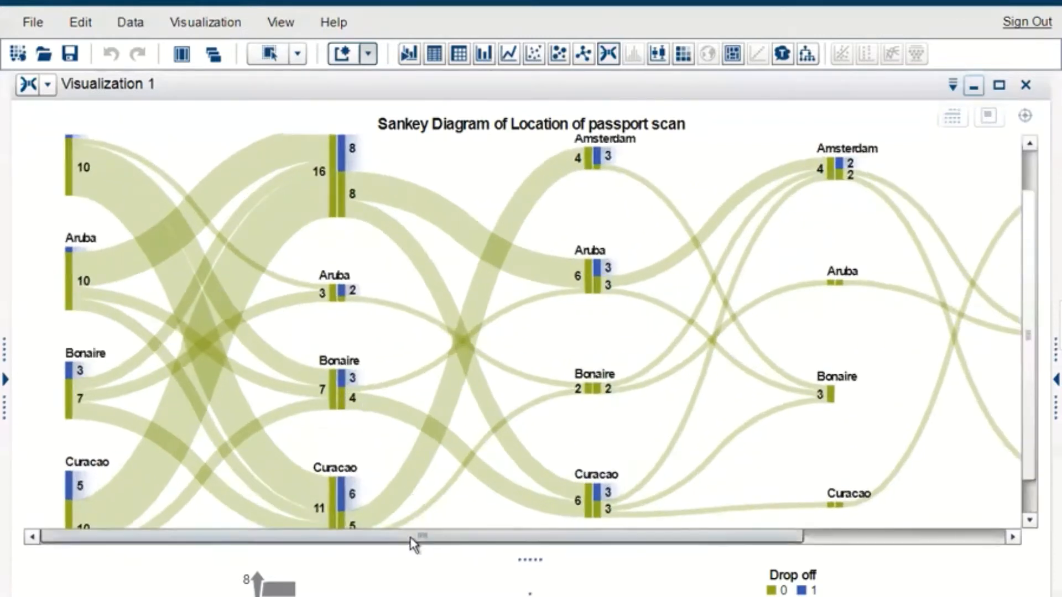
left_click_drag(1027, 235, 1027, 199)
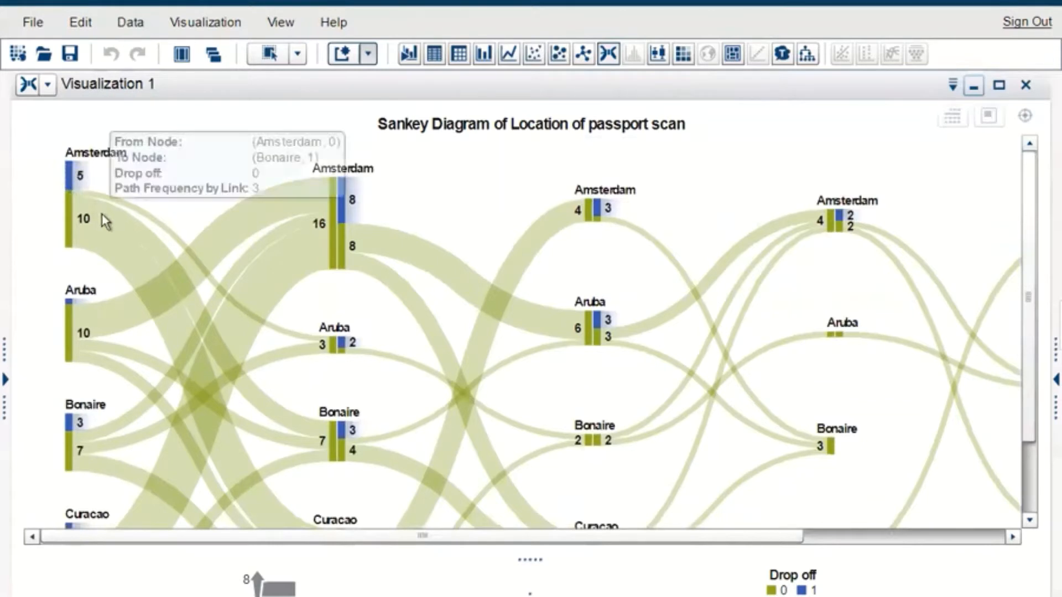
left_click_drag(1031, 215, 1027, 284)
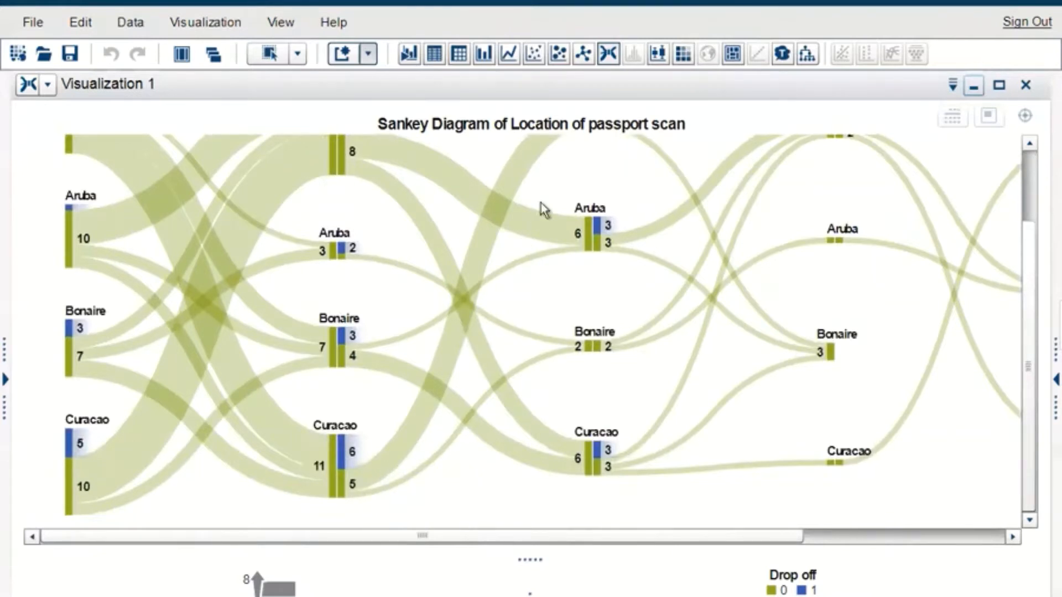
left_click_drag(1027, 250, 1030, 158)
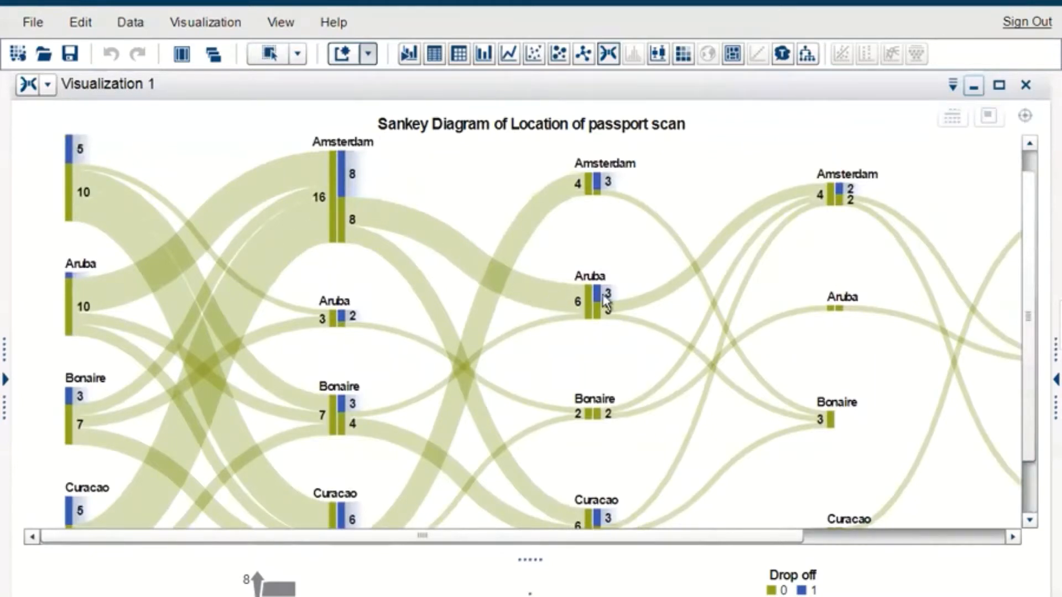
mouse_move(609, 292)
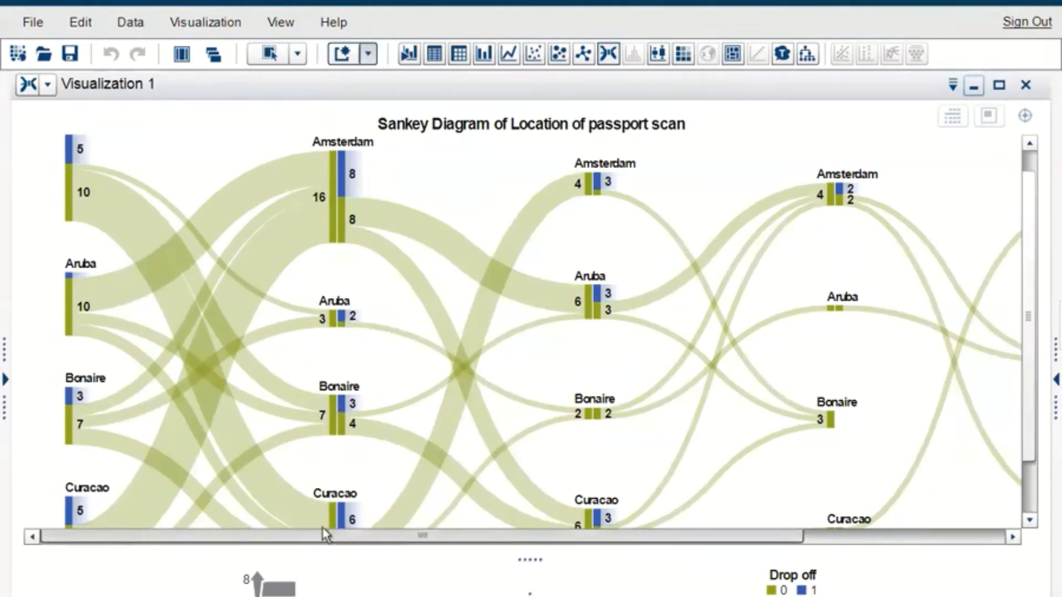
Highlight the Amsterdam-to-Curacao path in the Sankey diagram, clear the highlight, and view the remaining nodes
mouse_move(237, 438)
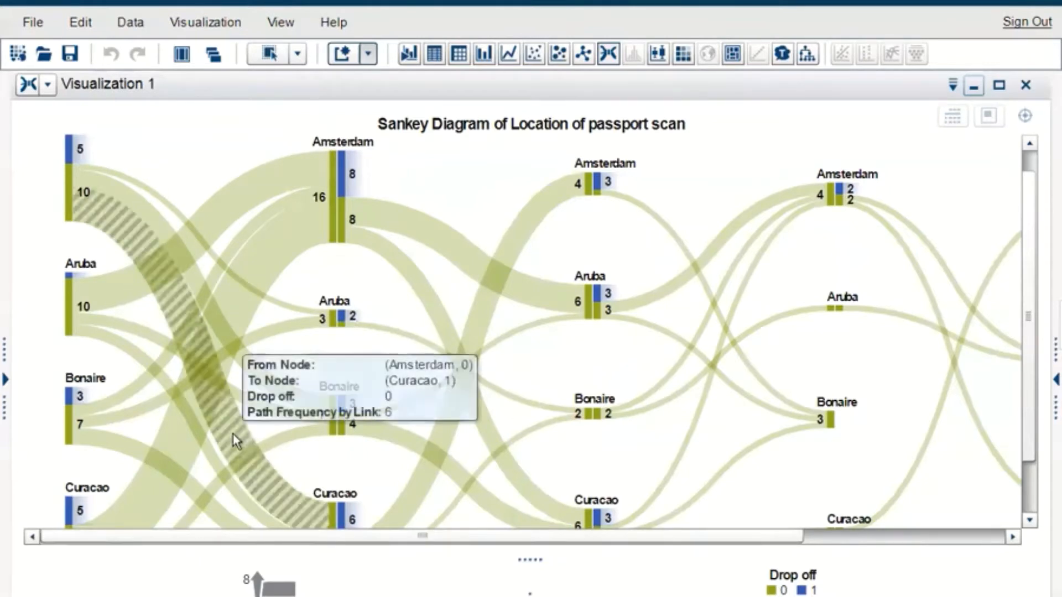
left_click(249, 387)
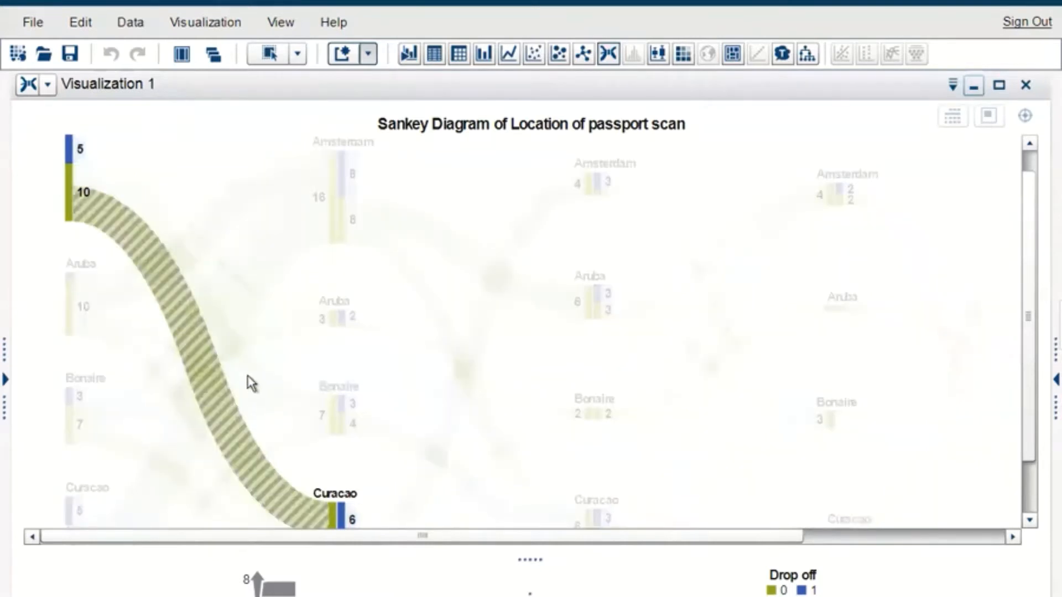
left_click(162, 250)
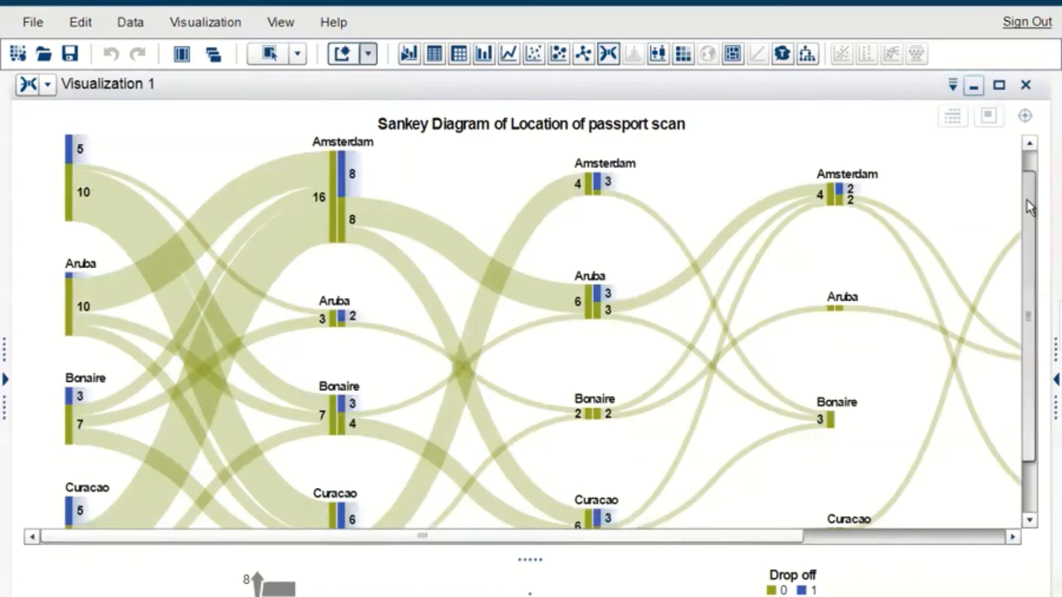
scroll(1027, 244, "down", 3)
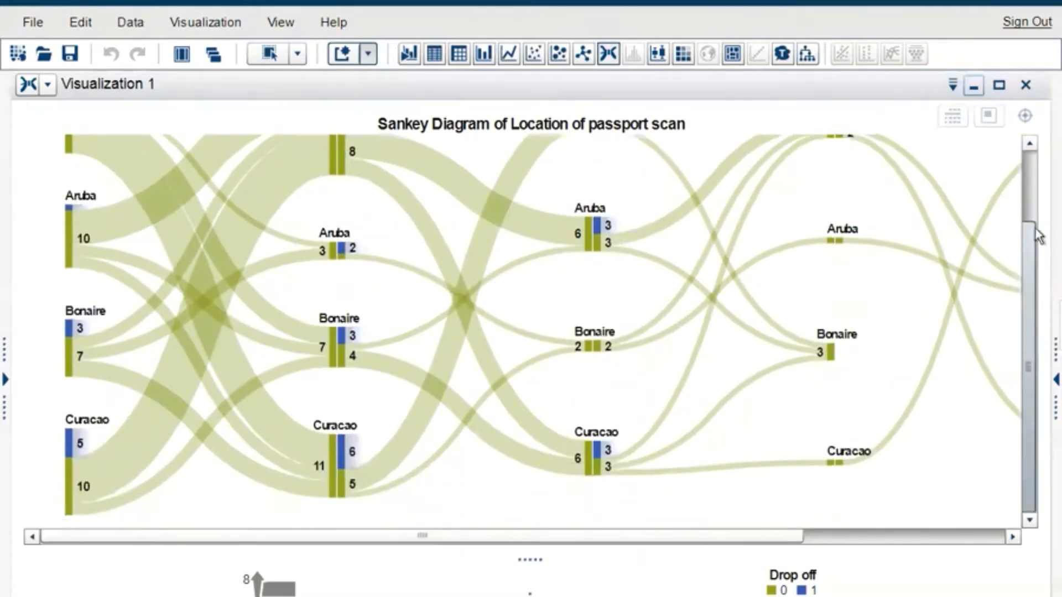
scroll(1038, 235, "up", 4)
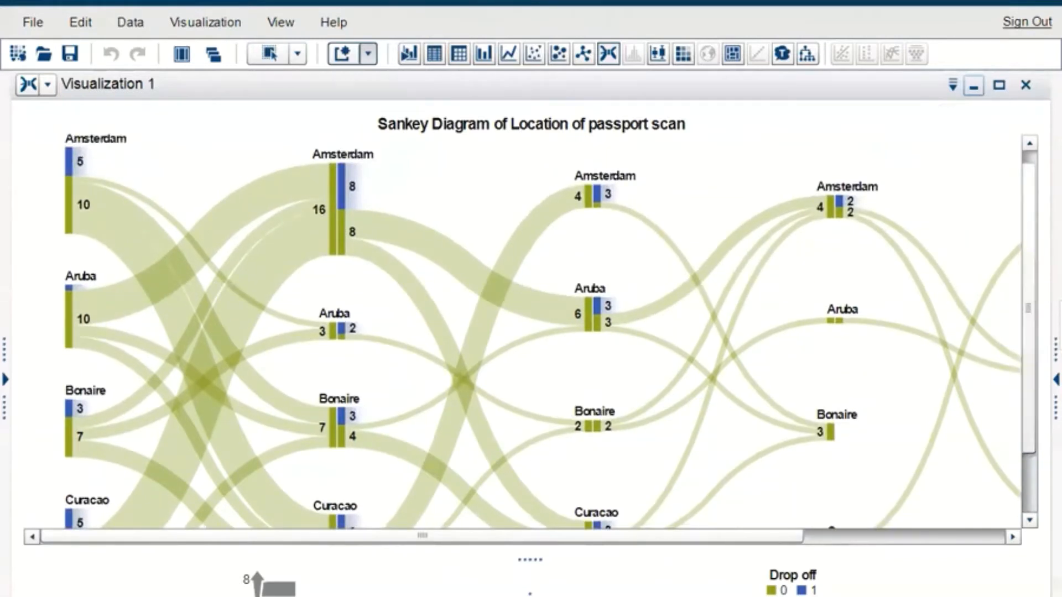
Switch to the Sankey report in Power BI Desktop and inspect the passenger flows and the final Aruba node in the enlarged chart
mouse_move(467, 596)
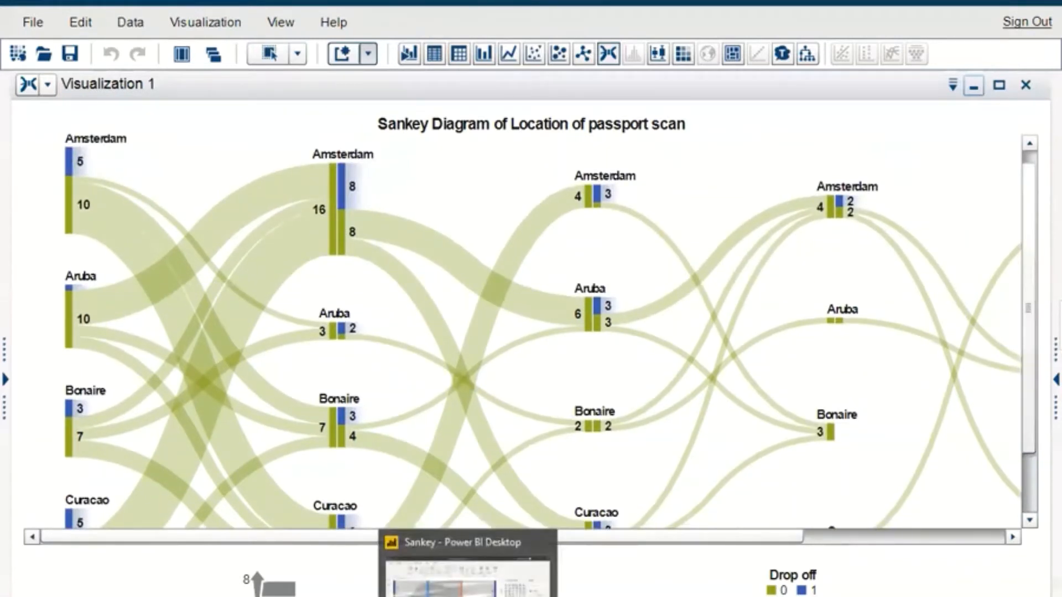
left_click(468, 575)
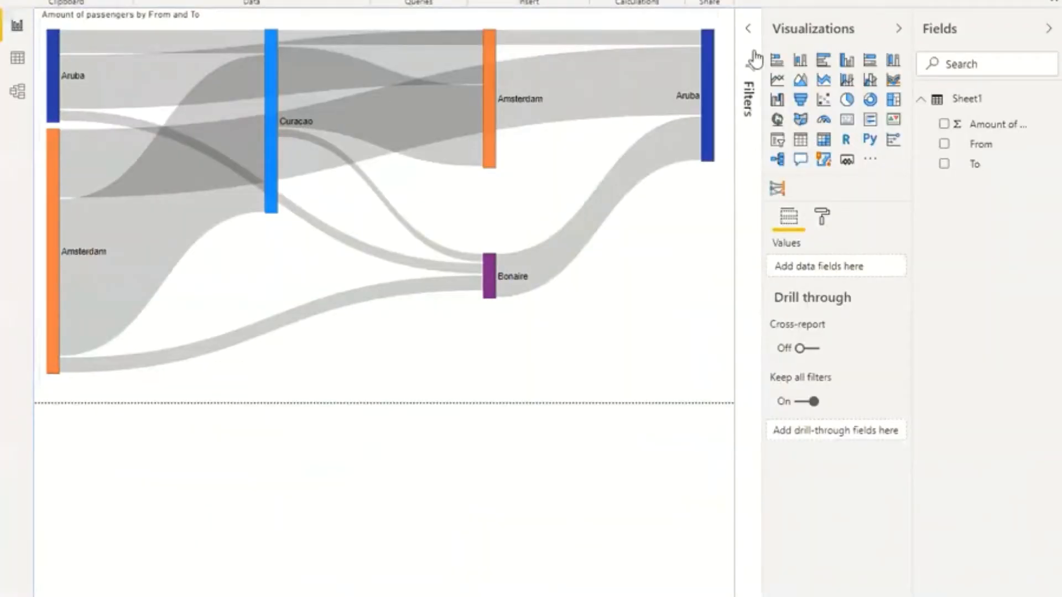
left_click(748, 28)
left_click(750, 30)
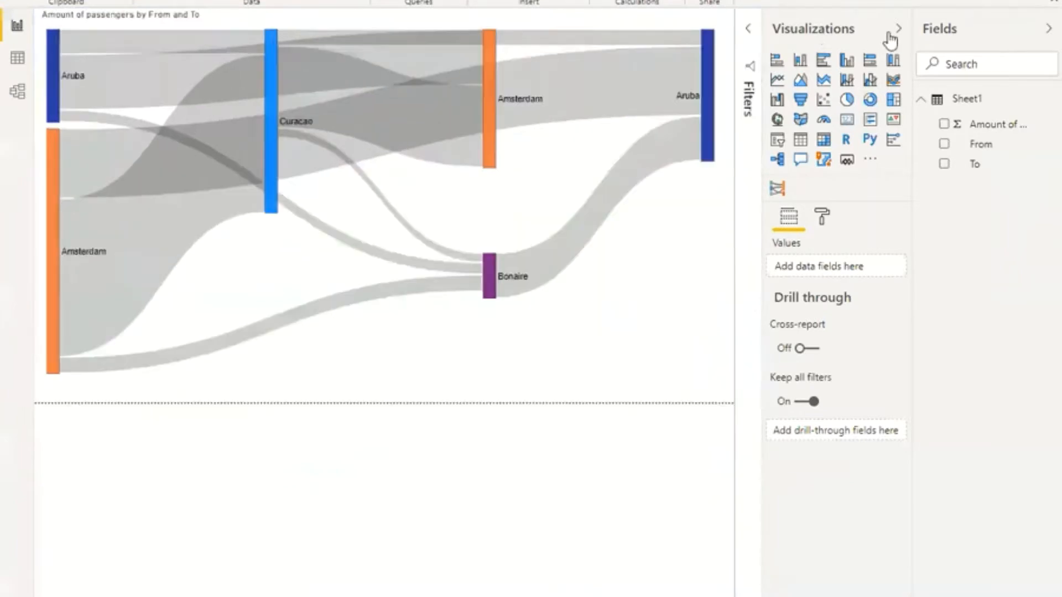
left_click(897, 30)
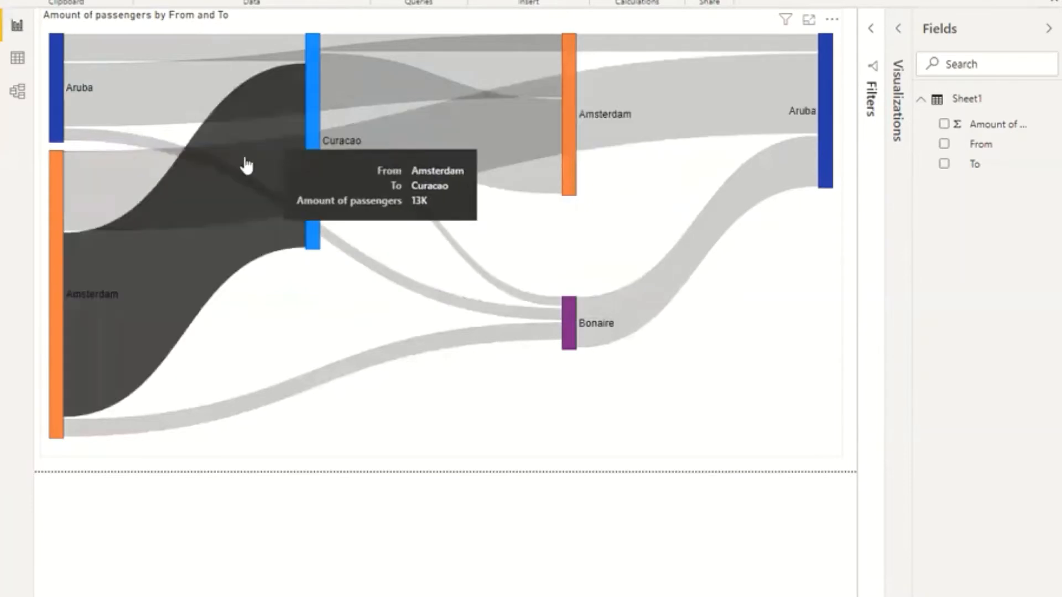
mouse_move(835, 113)
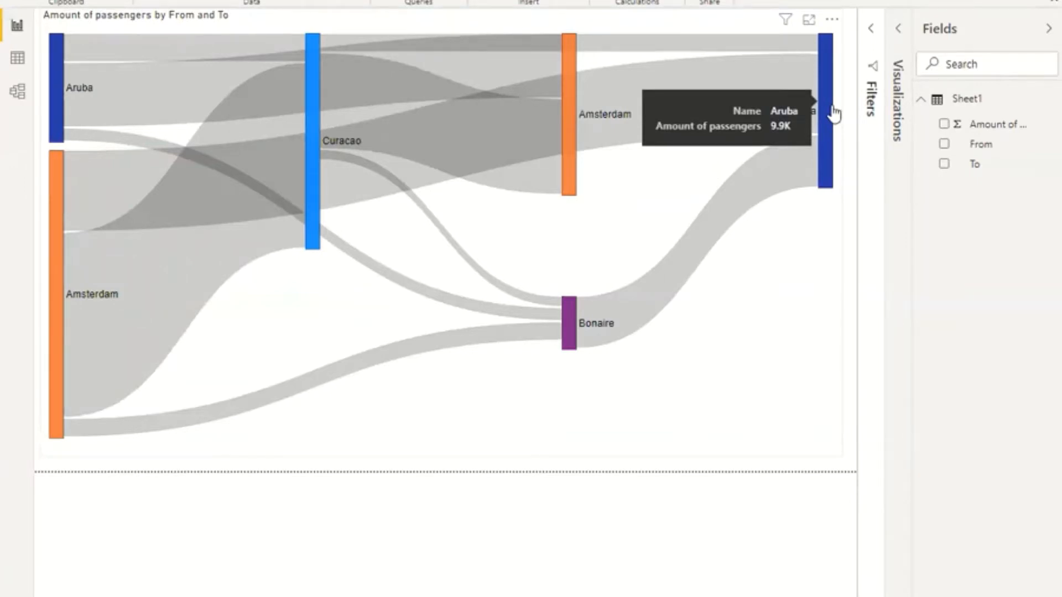
Search the AppSource visuals for "sankey" and close the visuals store without adding anything
left_click(870, 30)
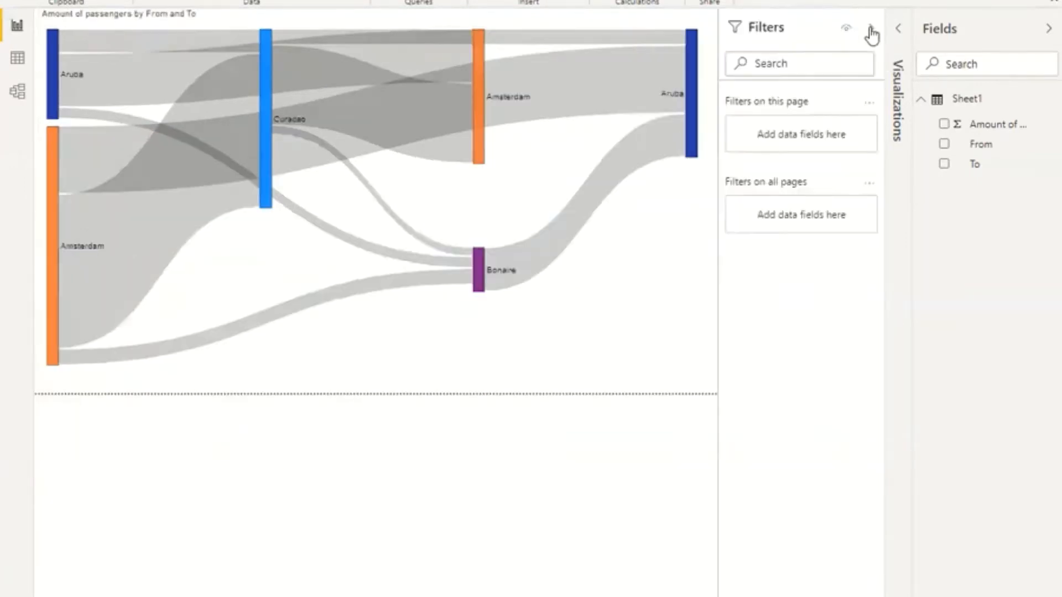
left_click(897, 28)
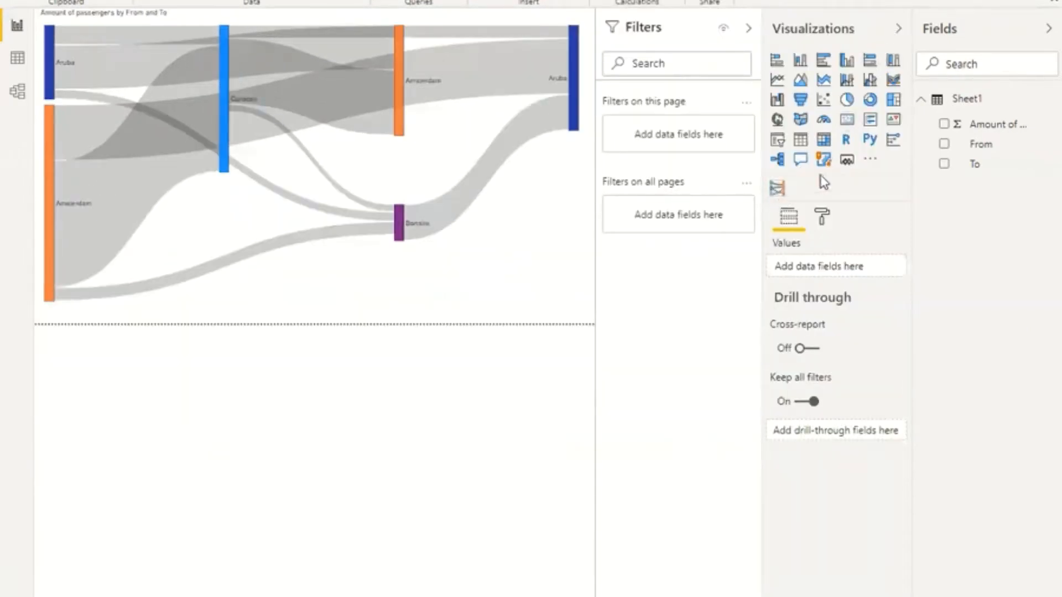
left_click(871, 160)
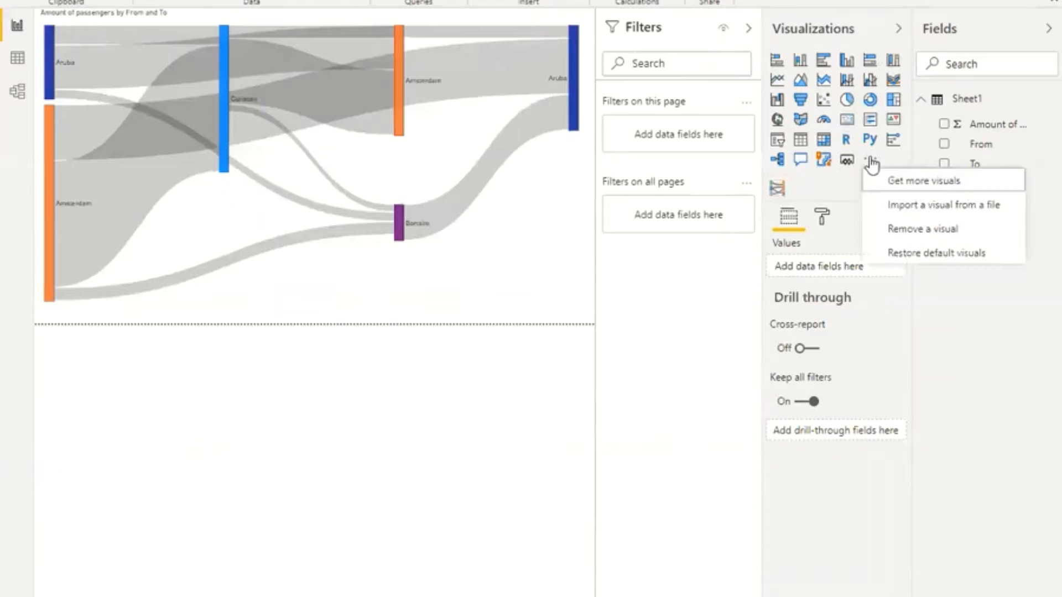
left_click(904, 179)
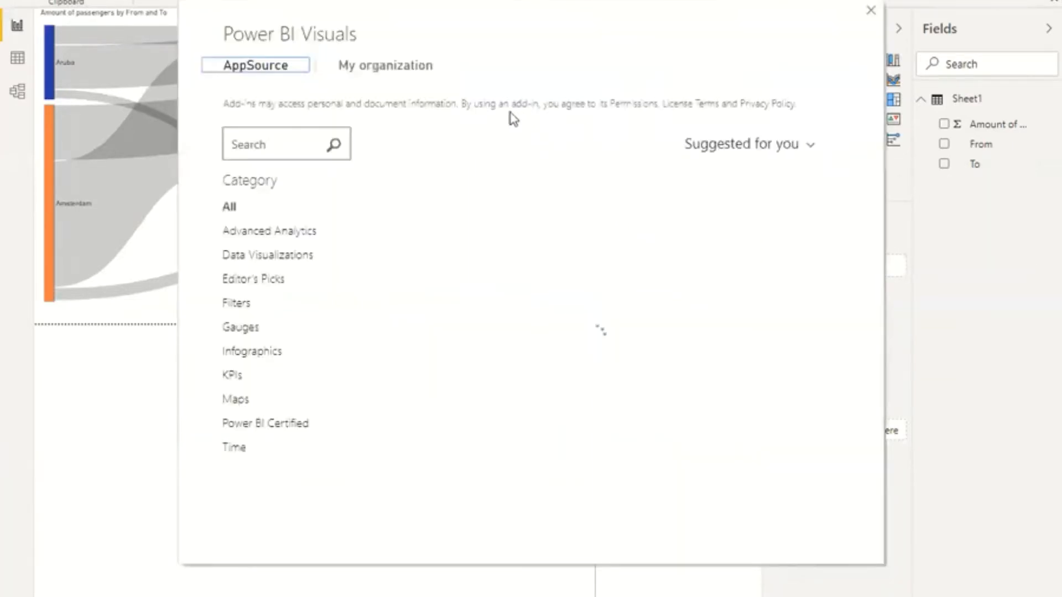
left_click(290, 136)
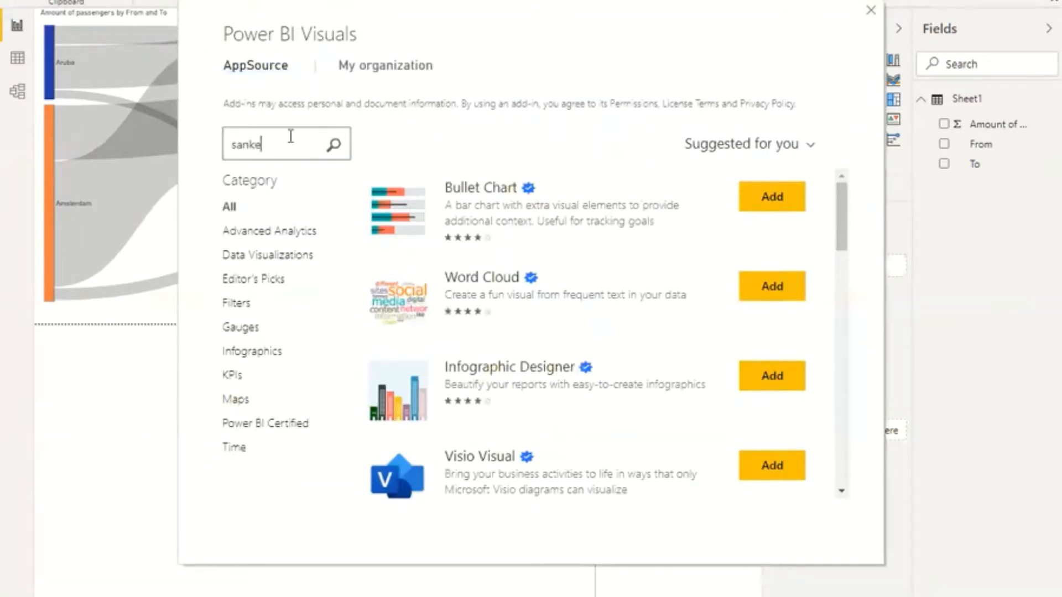
key("Return")
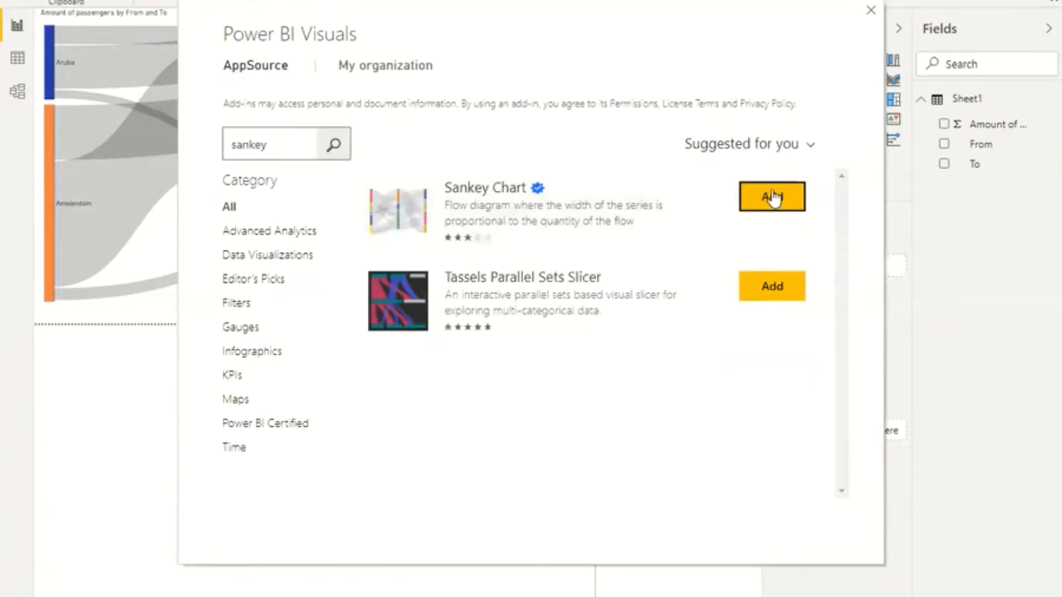
left_click(871, 11)
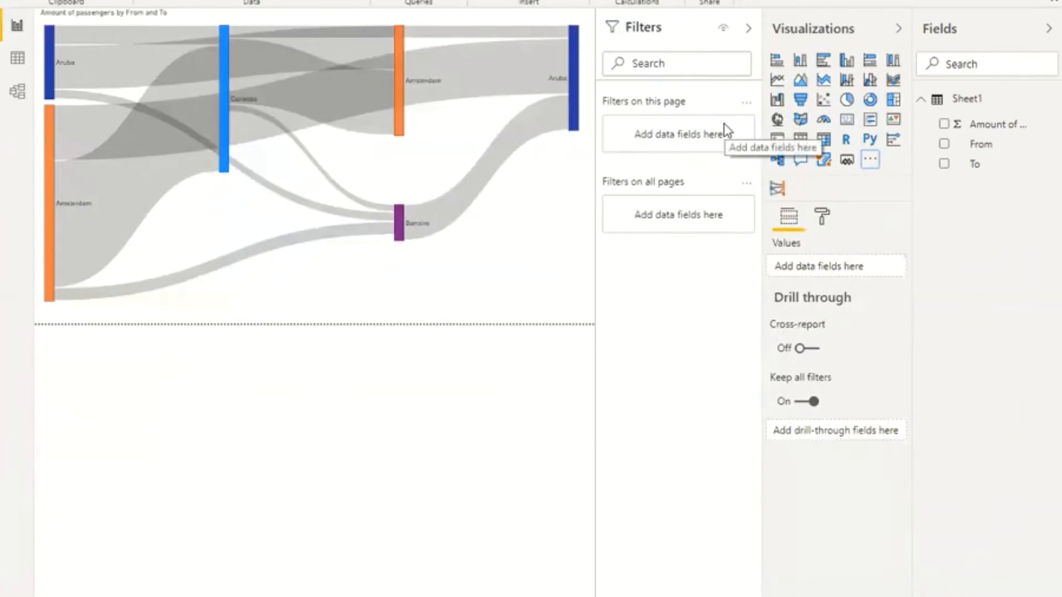
Collapse the Filters, Visualizations and Fields panes to give the Sankey chart the full report width
left_click(748, 30)
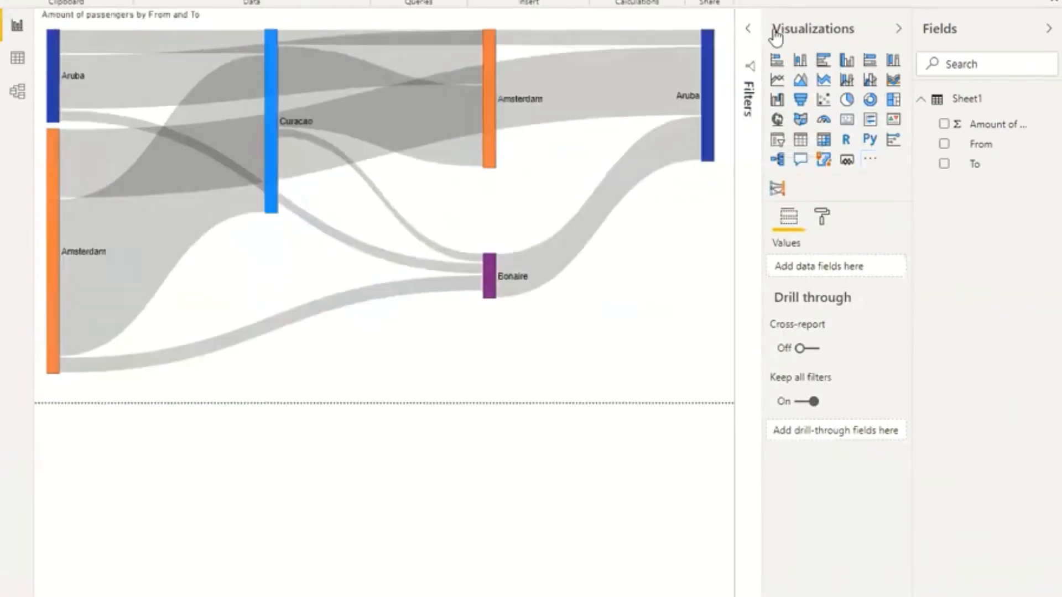
left_click(901, 32)
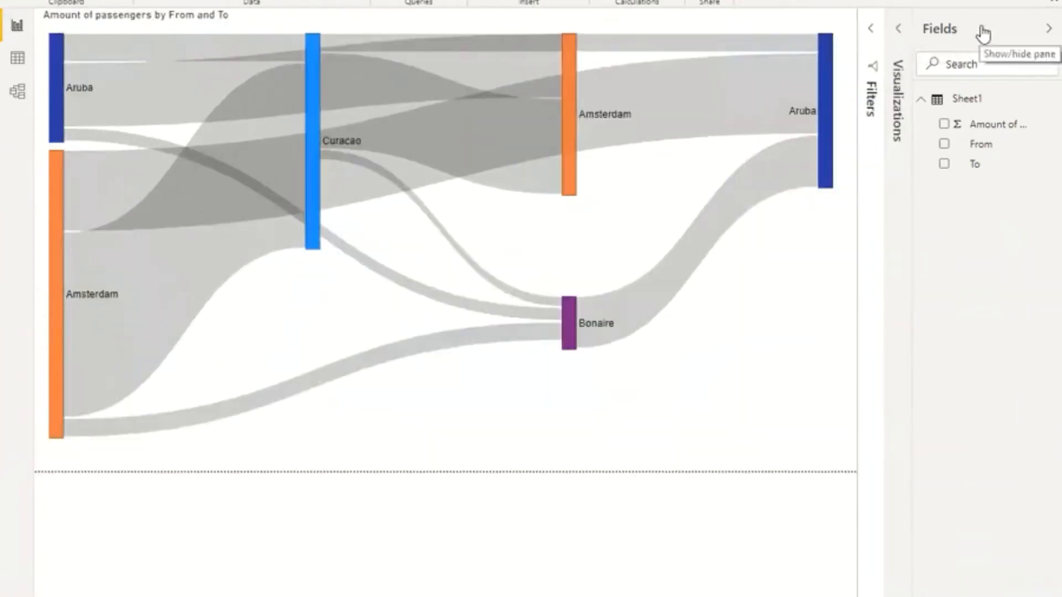
left_click(1044, 31)
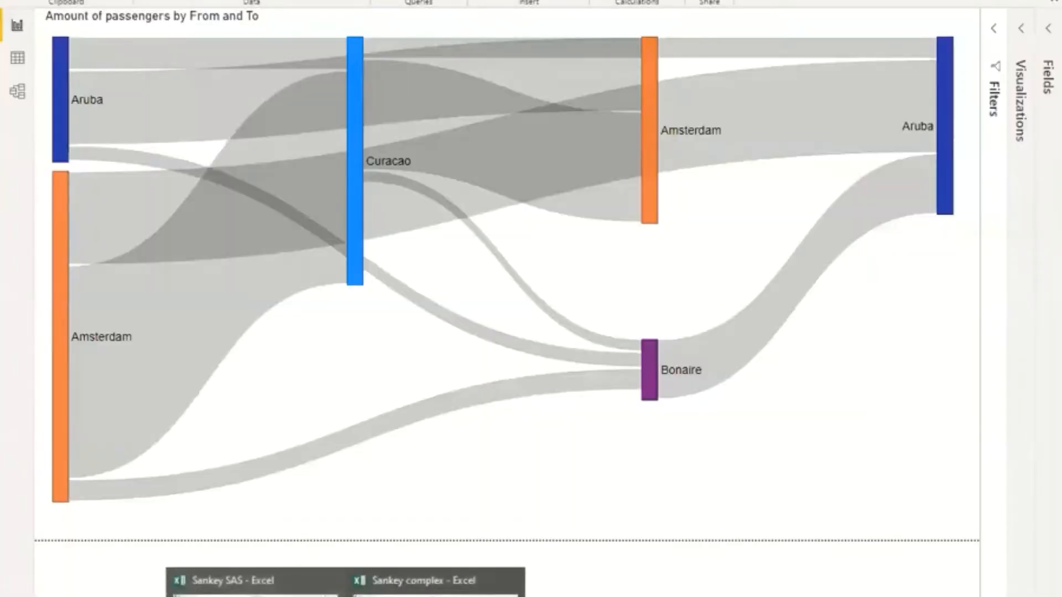
Switch to the Excel workbook containing the From, To and Amount of passengers table and enlarge its data from the header row
left_click(232, 580)
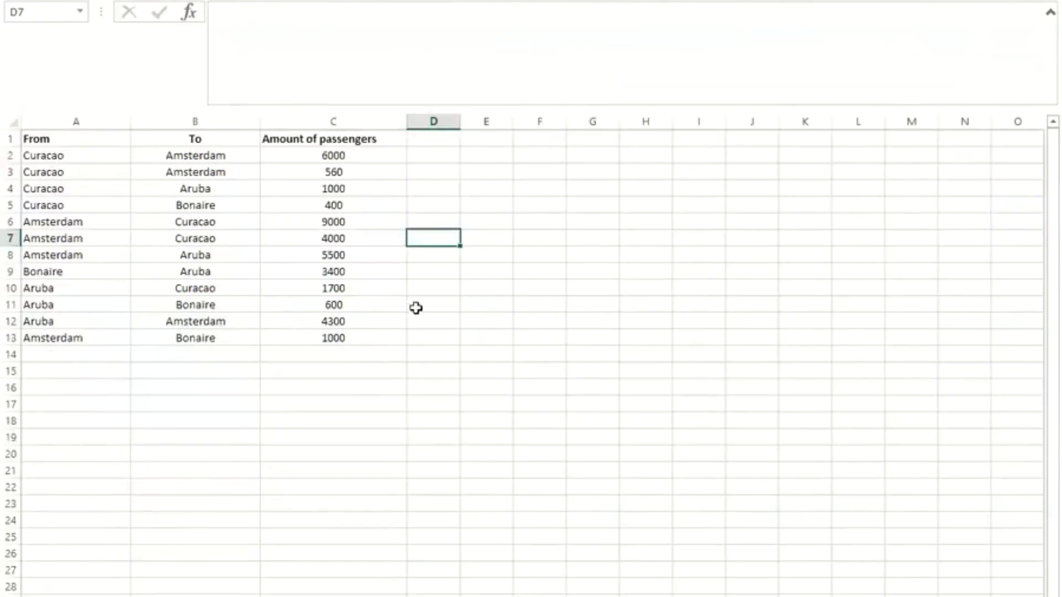
left_click(297, 534)
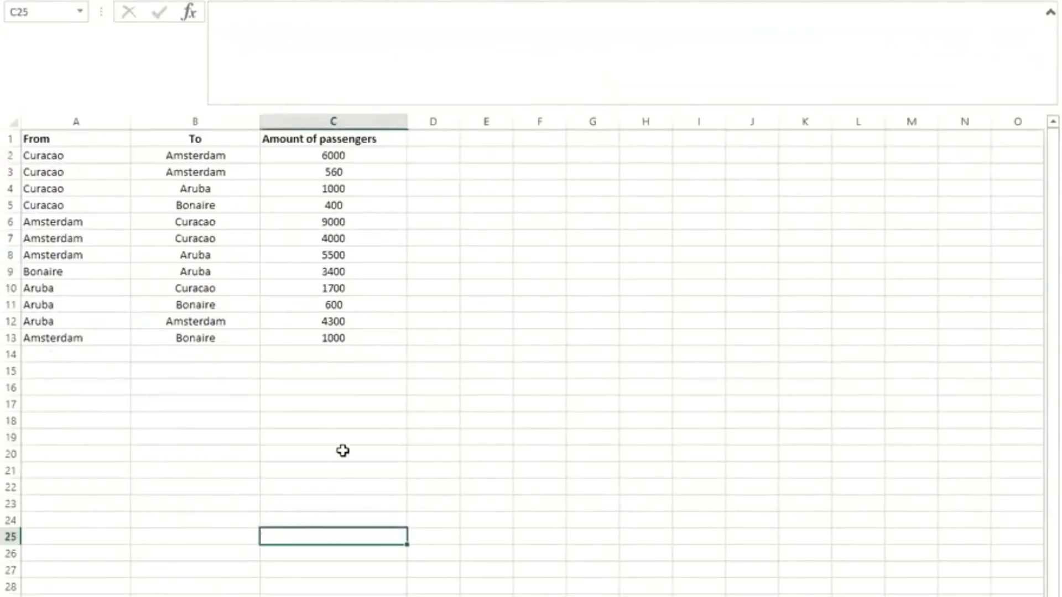
scroll(343, 449, "up", 3)
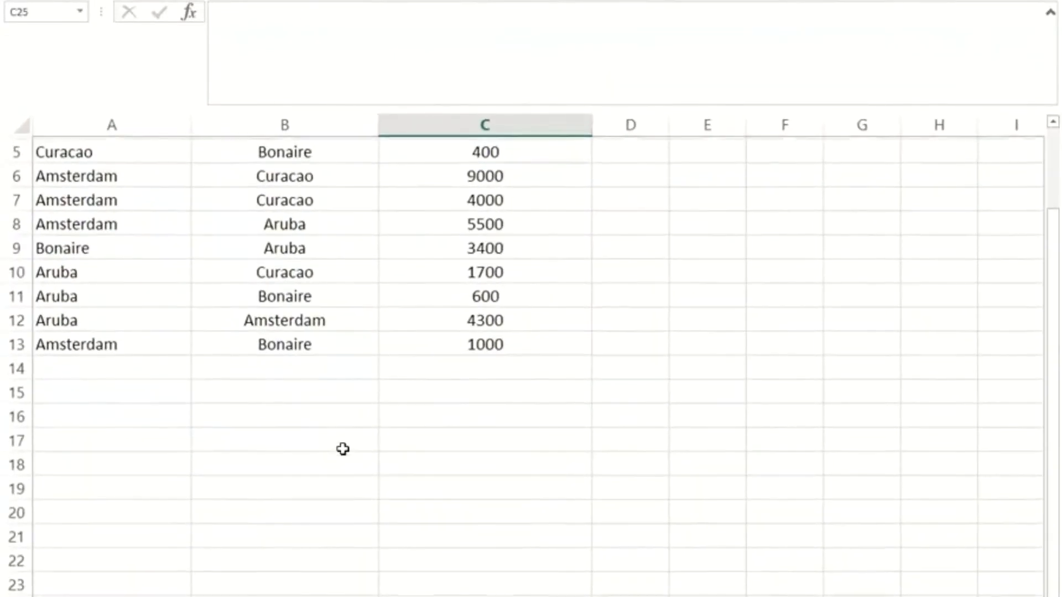
scroll(343, 449, "up", 2)
scroll(343, 449, "up", 2)
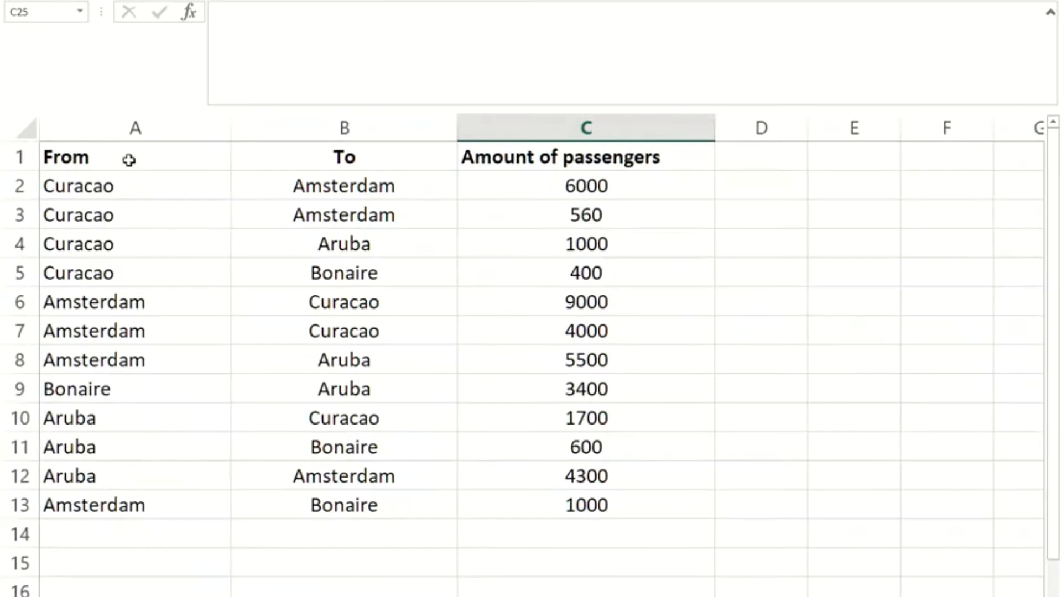
Review the From column, the To column, and the individual Amount of passengers values in rows 2 to 7
left_click_drag(129, 160, 95, 505)
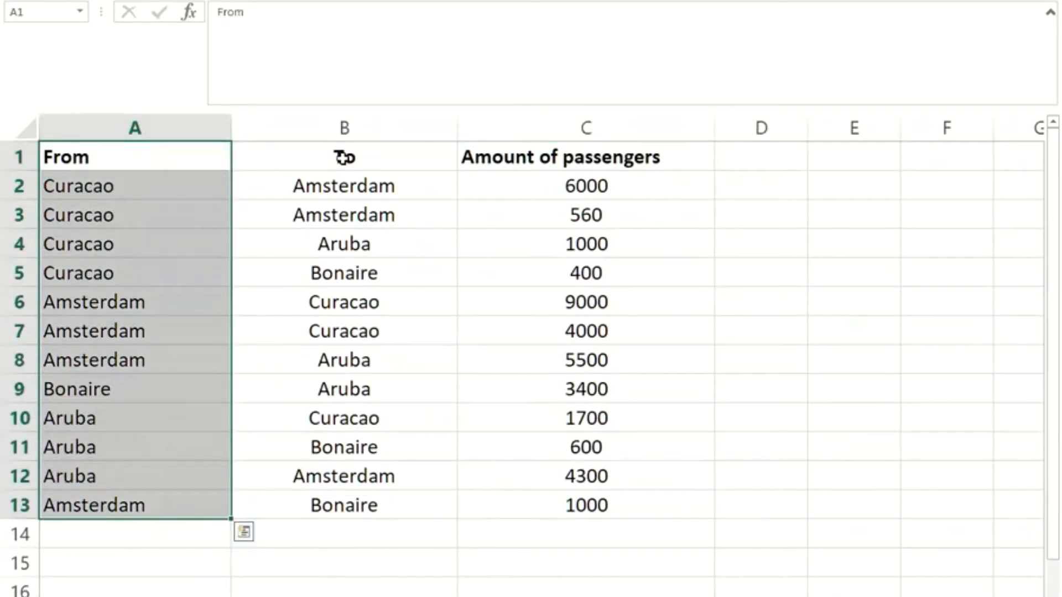
left_click_drag(344, 158, 347, 505)
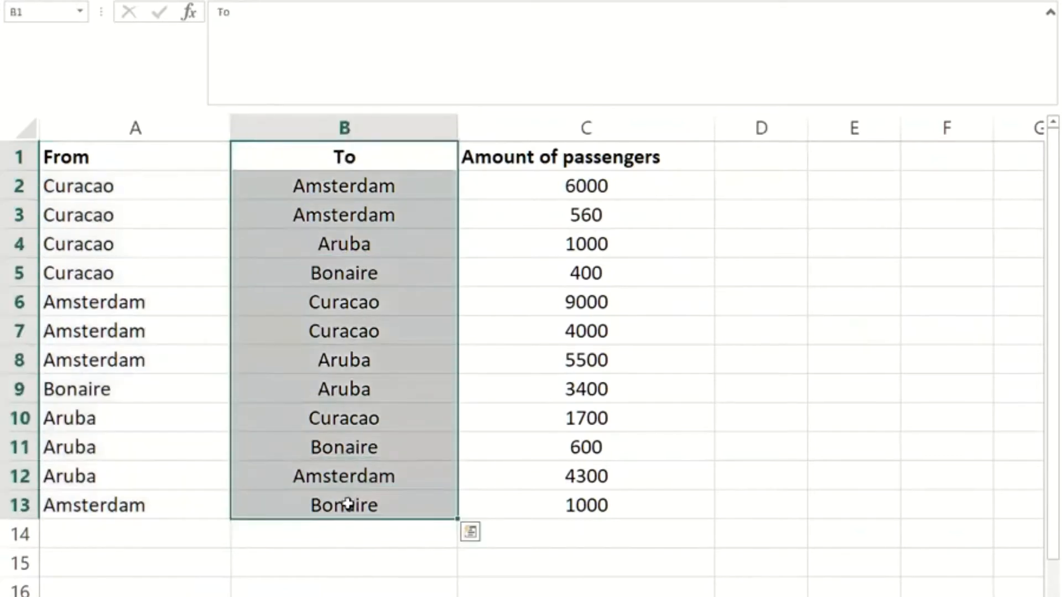
left_click(586, 187)
left_click(585, 212)
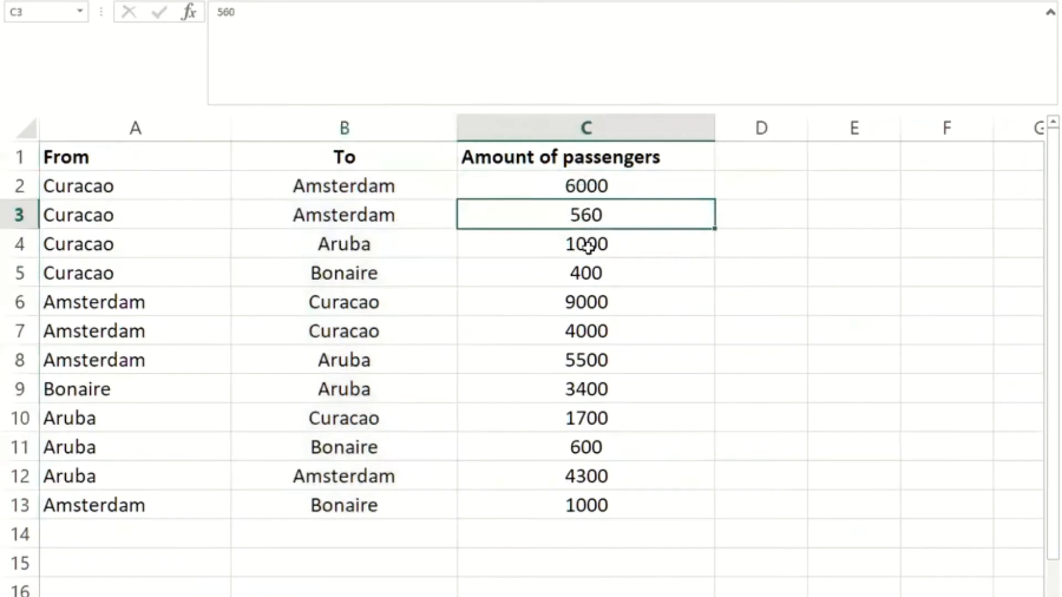
left_click(588, 241)
left_click(588, 274)
left_click(535, 299)
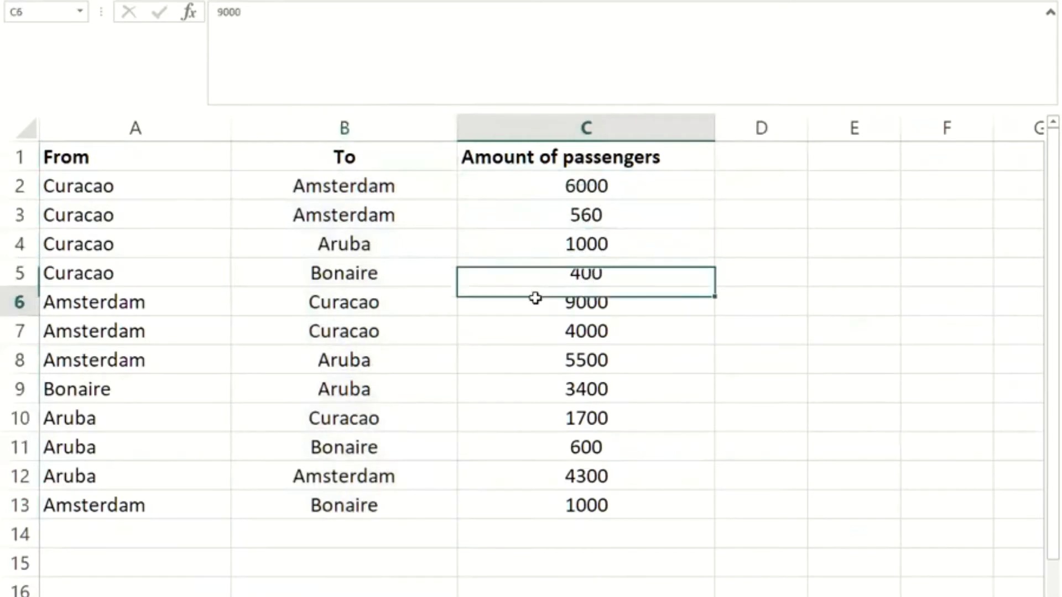
left_click(548, 330)
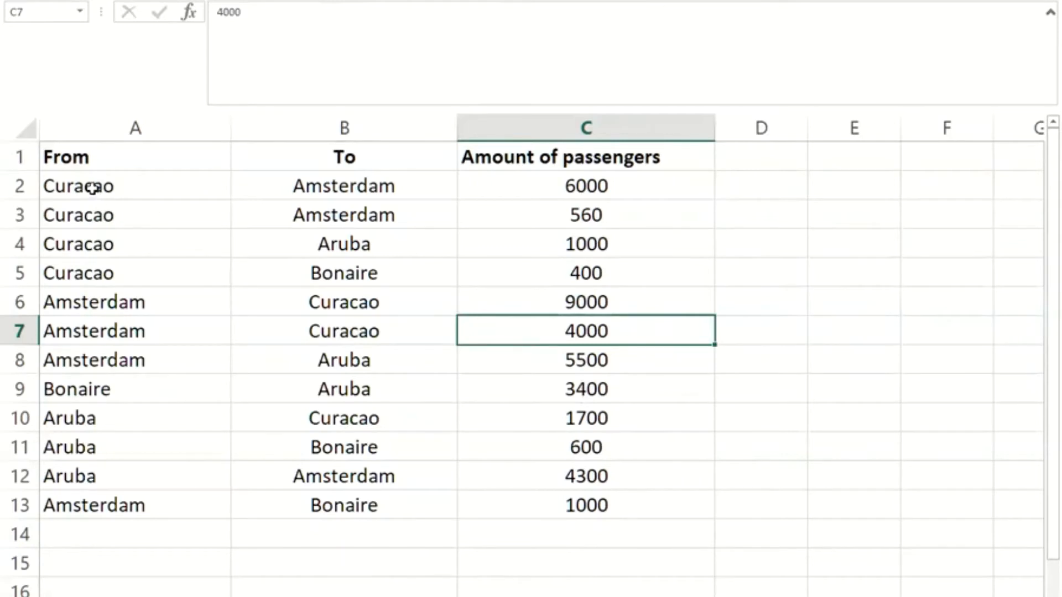
Highlight the Curacao-to-Amsterdam records in rows 2 and 3, compare them with the Power BI Sankey flows, and return to the Excel table
left_click_drag(93, 188, 606, 217)
left_click(620, 193)
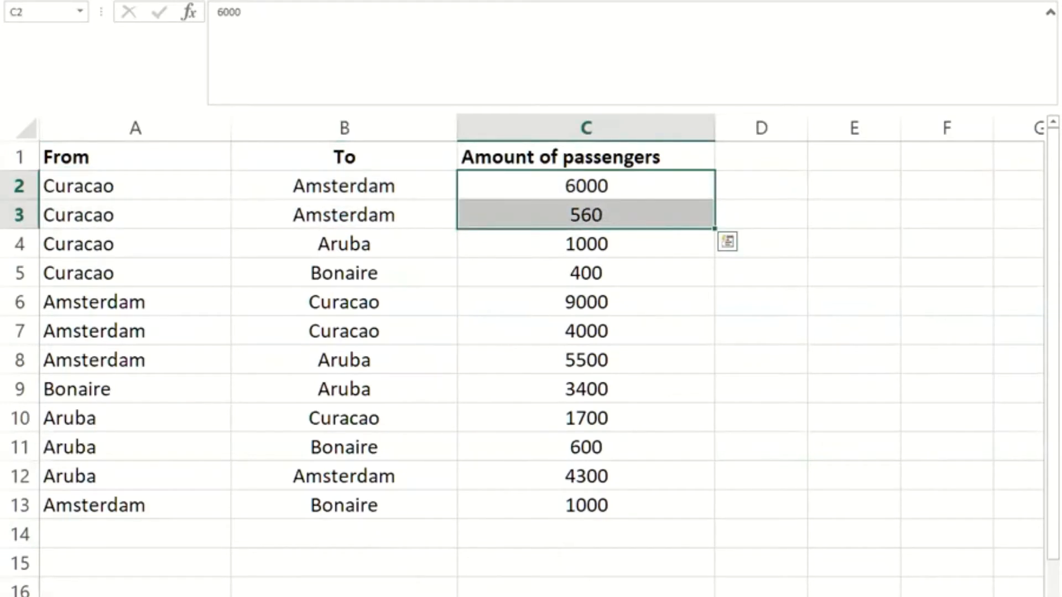
left_click(468, 595)
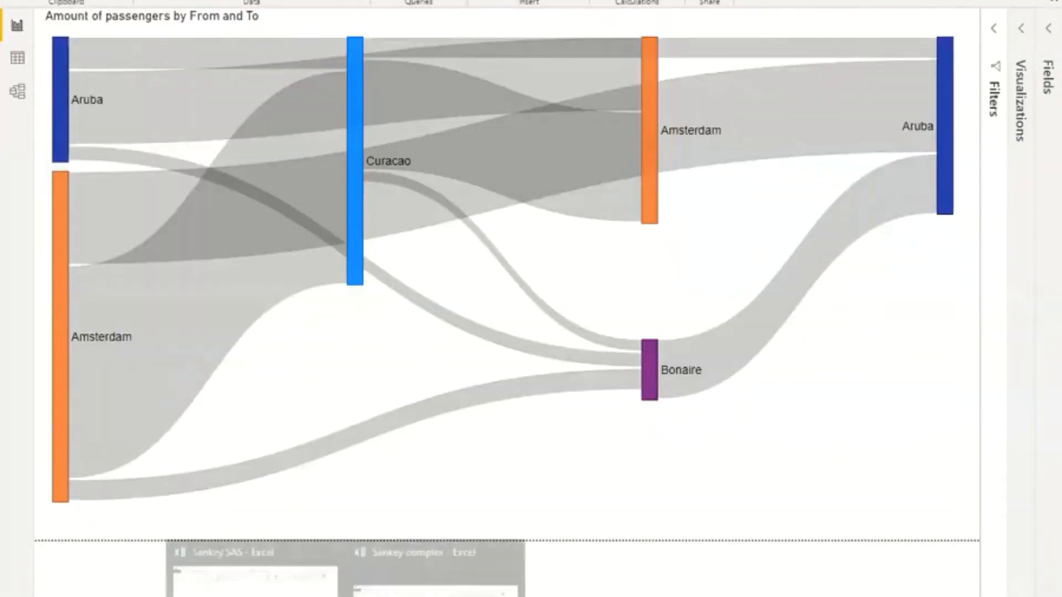
mouse_move(346, 595)
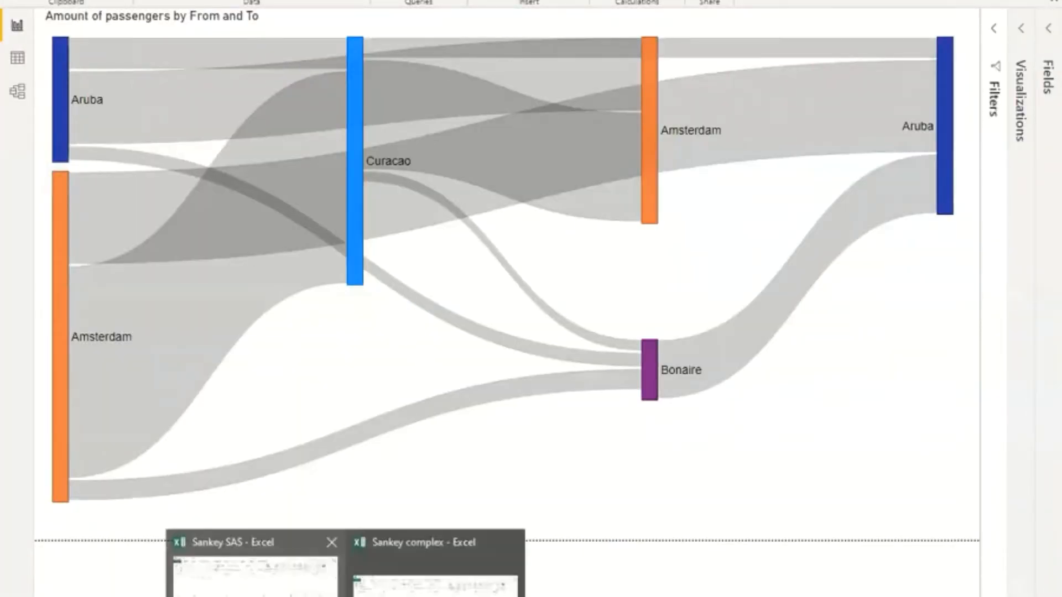
left_click(259, 575)
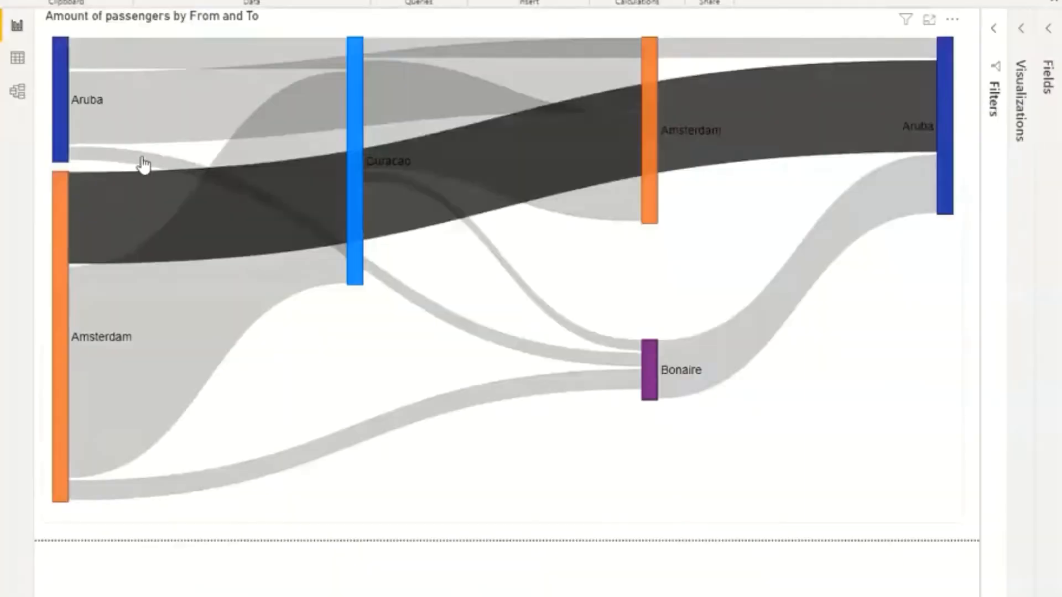
mouse_move(392, 147)
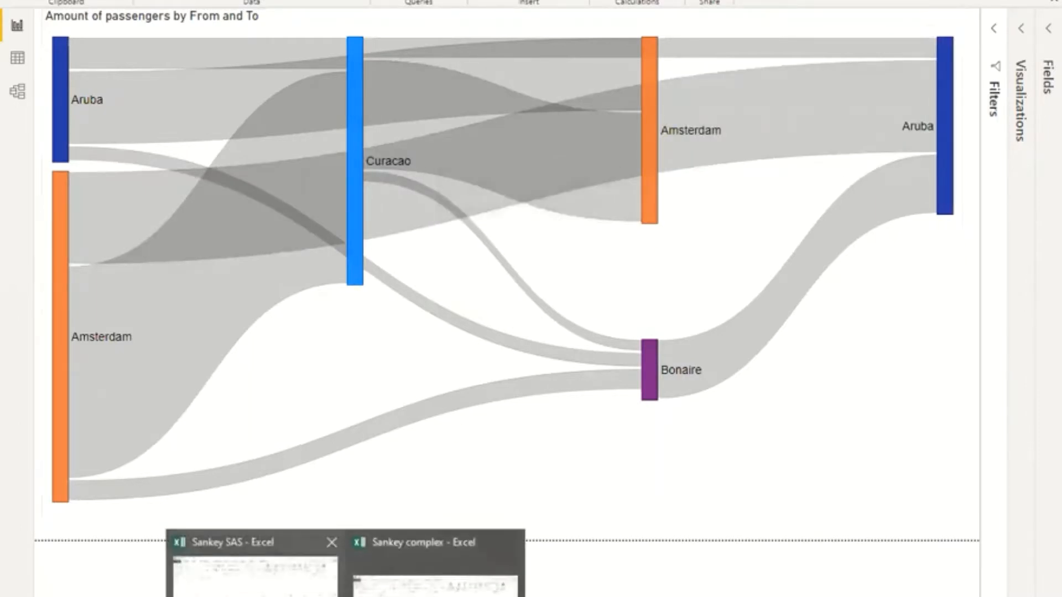
left_click(325, 586)
left_click(877, 487)
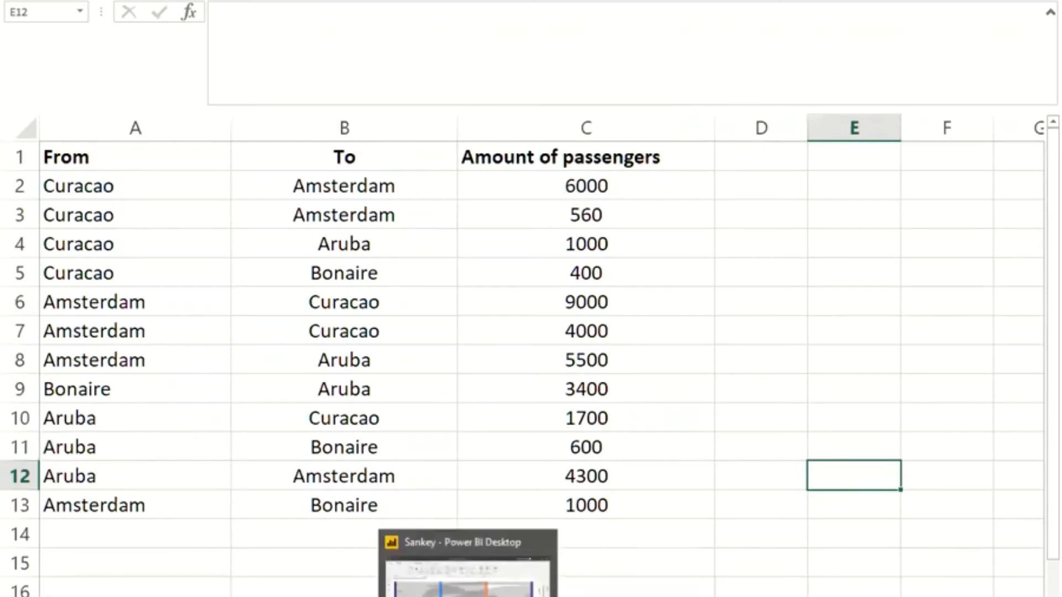
Switch to the Power BI report and show the Sankey chart's field assignments with the Visualizations pane expanded and the Filters pane collapsed
left_click(468, 566)
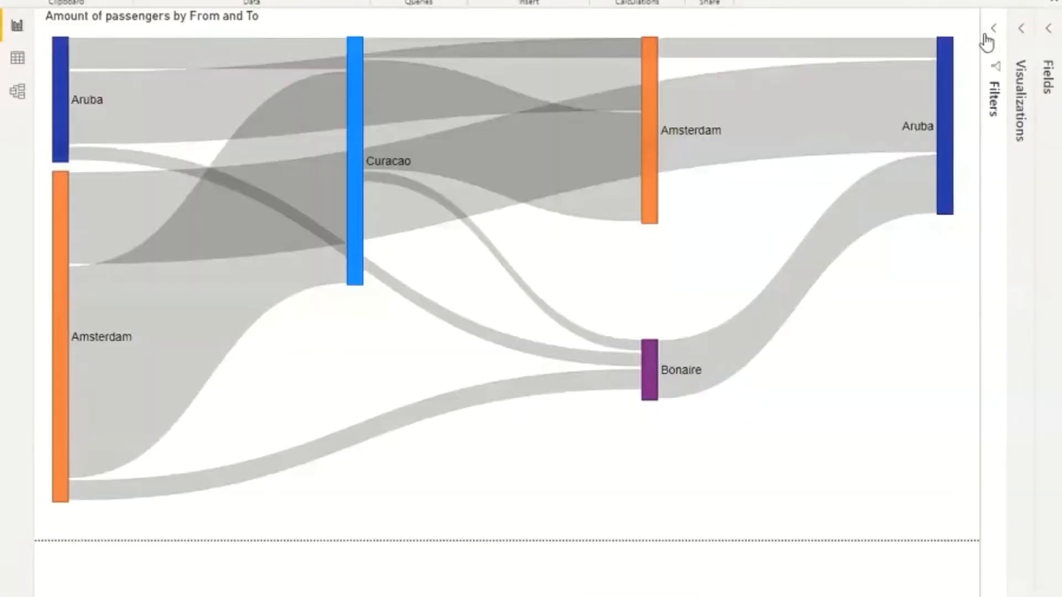
left_click(993, 32)
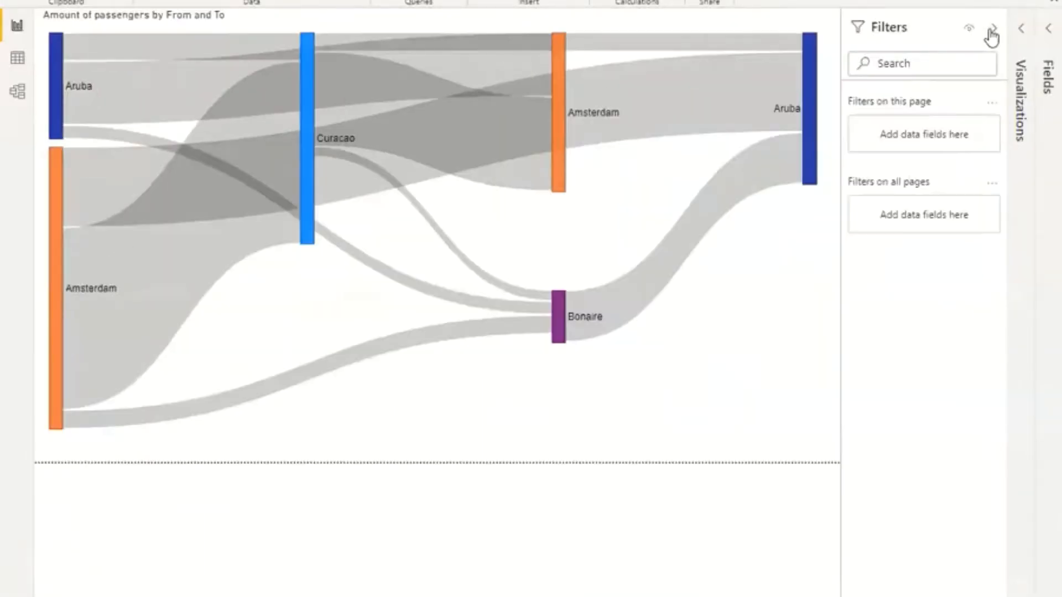
left_click(1020, 28)
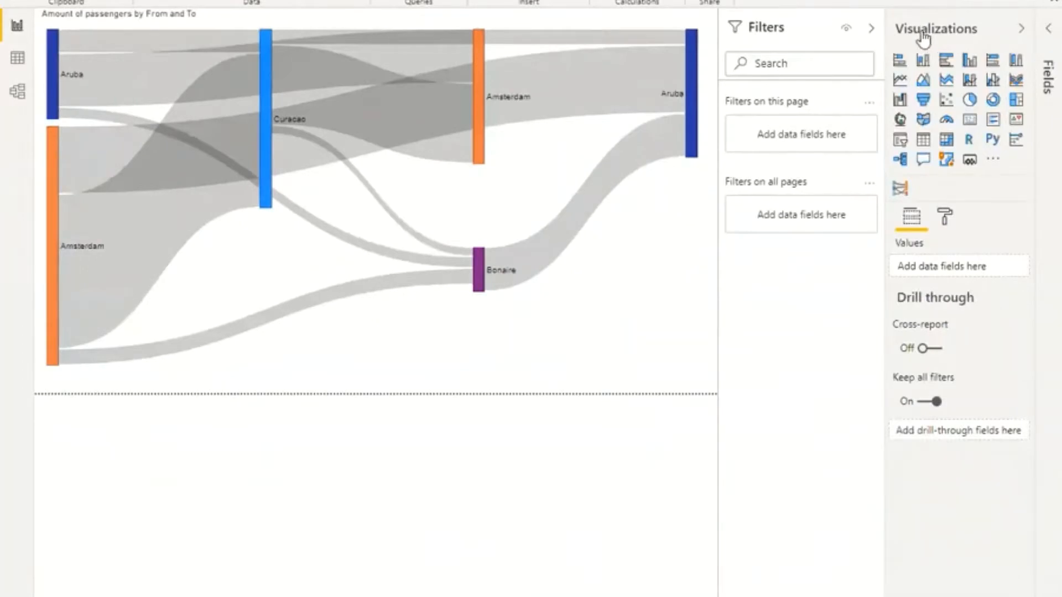
left_click(945, 218)
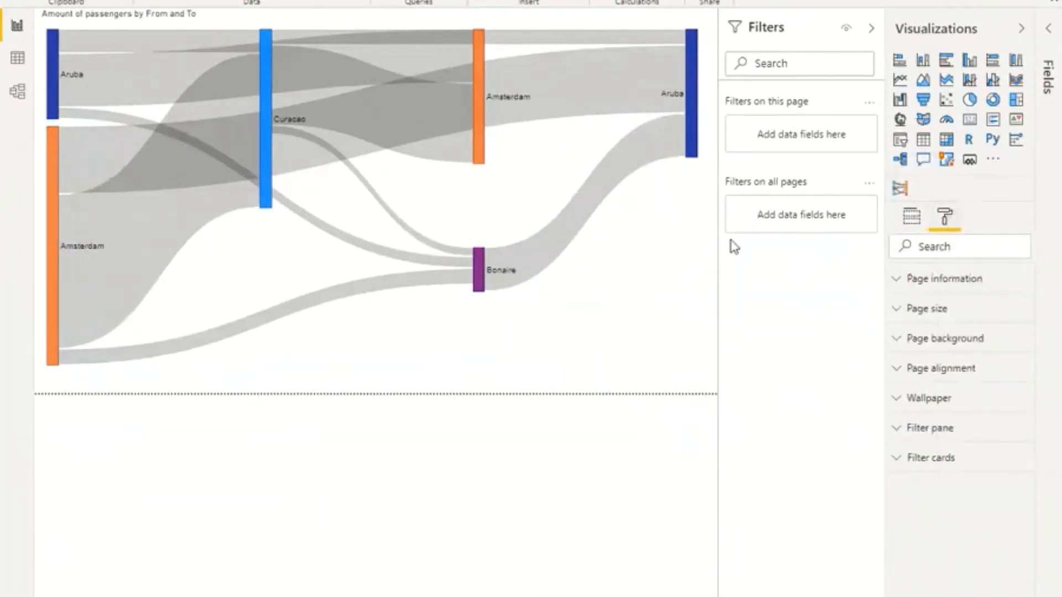
left_click(571, 243)
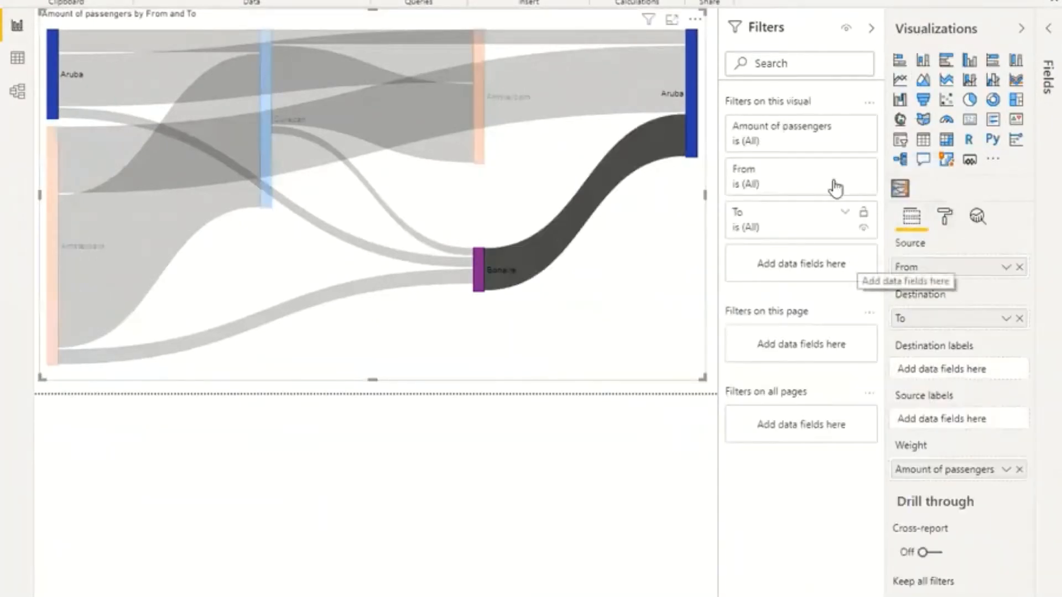
left_click(871, 28)
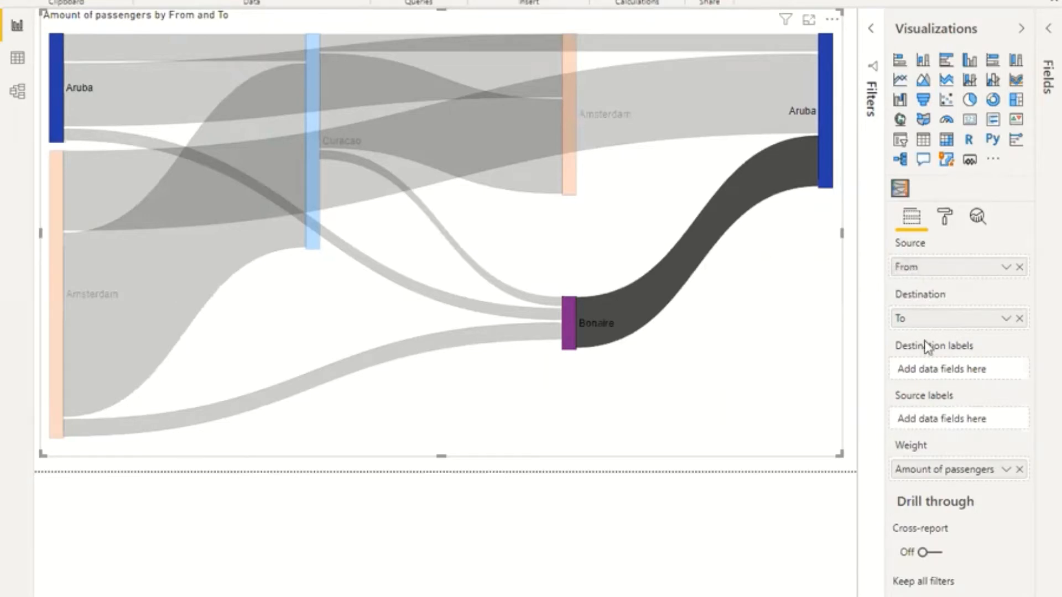
Inspect the tooltips of the Bonaire-to-Aruba and Amsterdam-to-Curacao flows in the Sankey chart
left_click(249, 564)
mouse_move(629, 308)
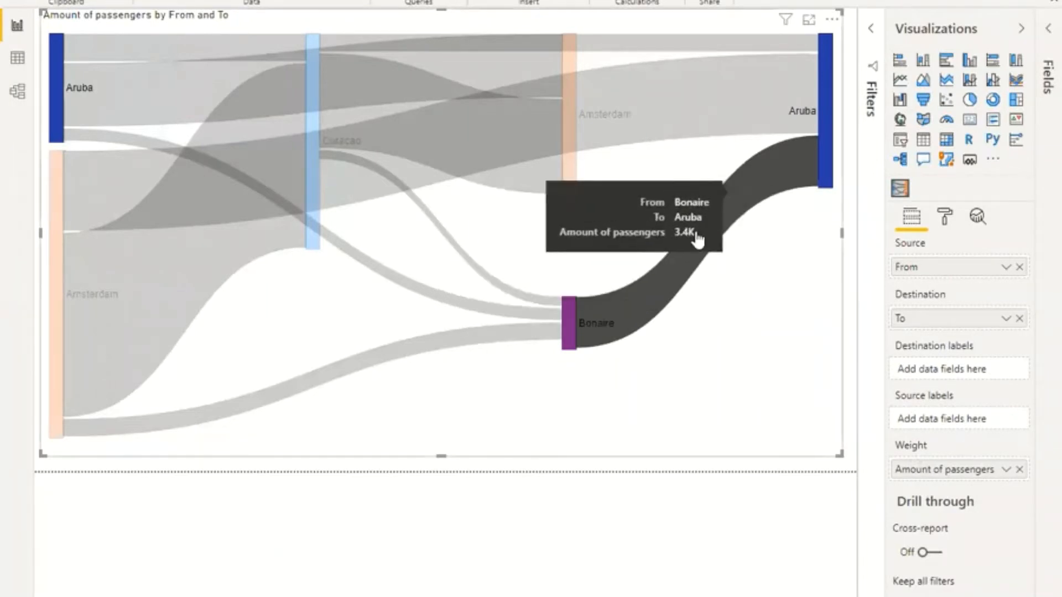
mouse_move(645, 114)
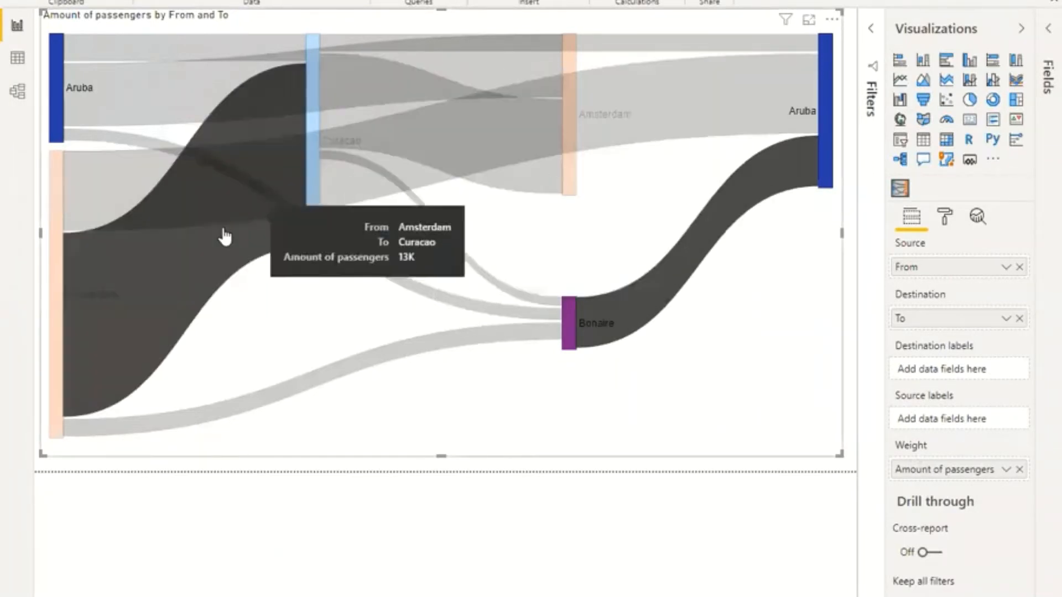
Remove Amount of passengers from the Sankey chart's Weight and assign the same field to Weight again
left_click(1019, 470)
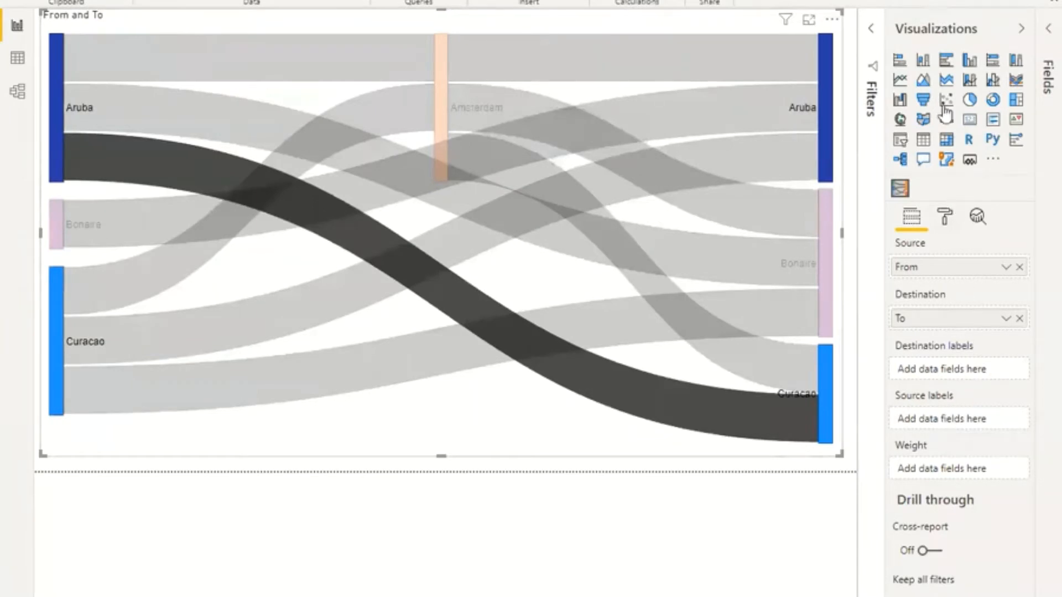
left_click(1044, 32)
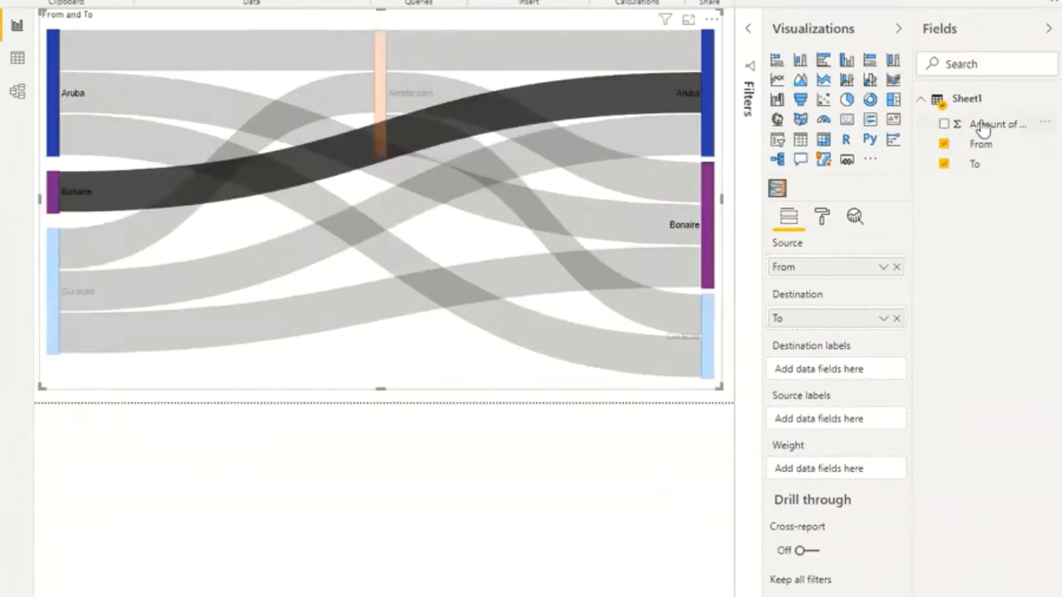
left_click_drag(983, 128, 840, 479)
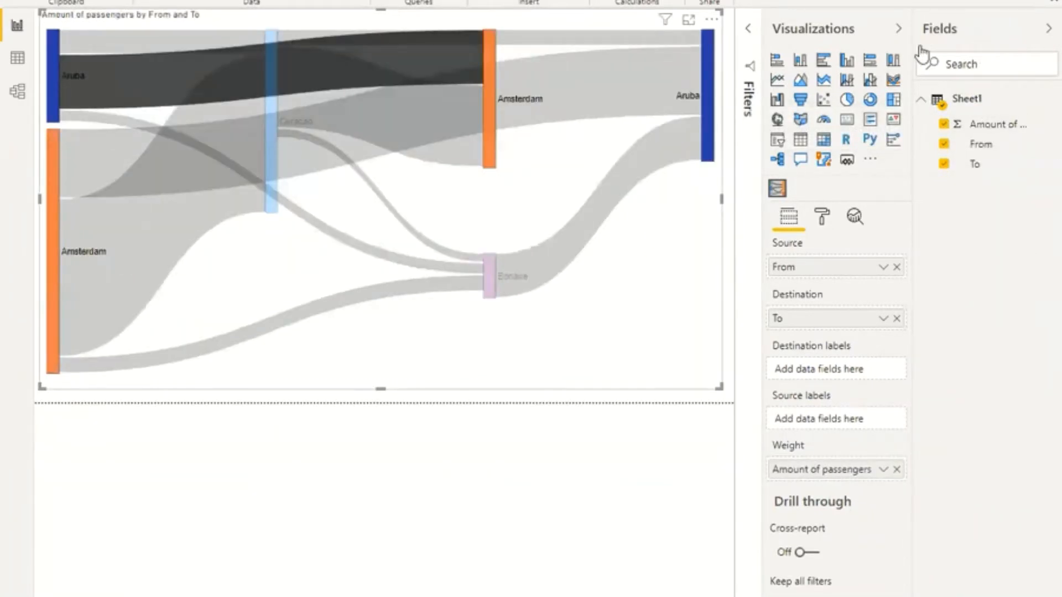
Collapse the Visualizations pane to give the Sankey chart more width, briefly reopening it to recheck the field assignments
left_click(897, 28)
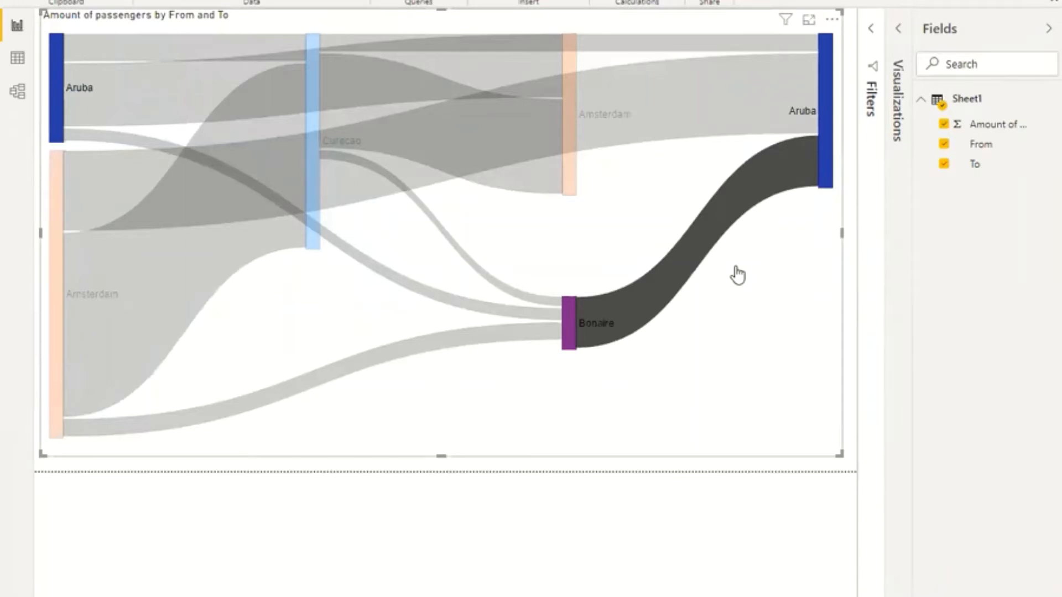
left_click(898, 30)
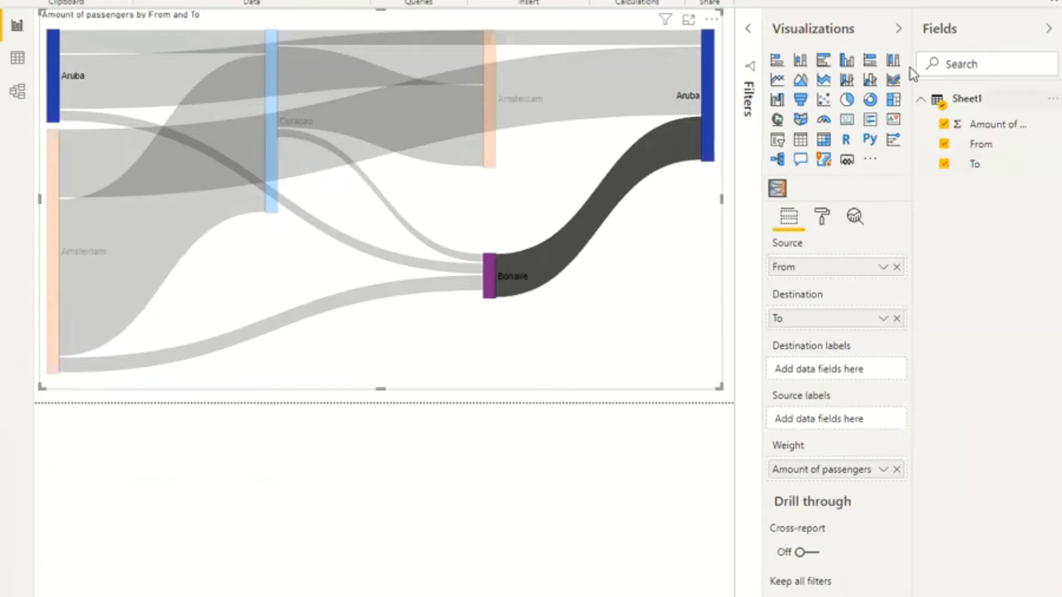
left_click(898, 28)
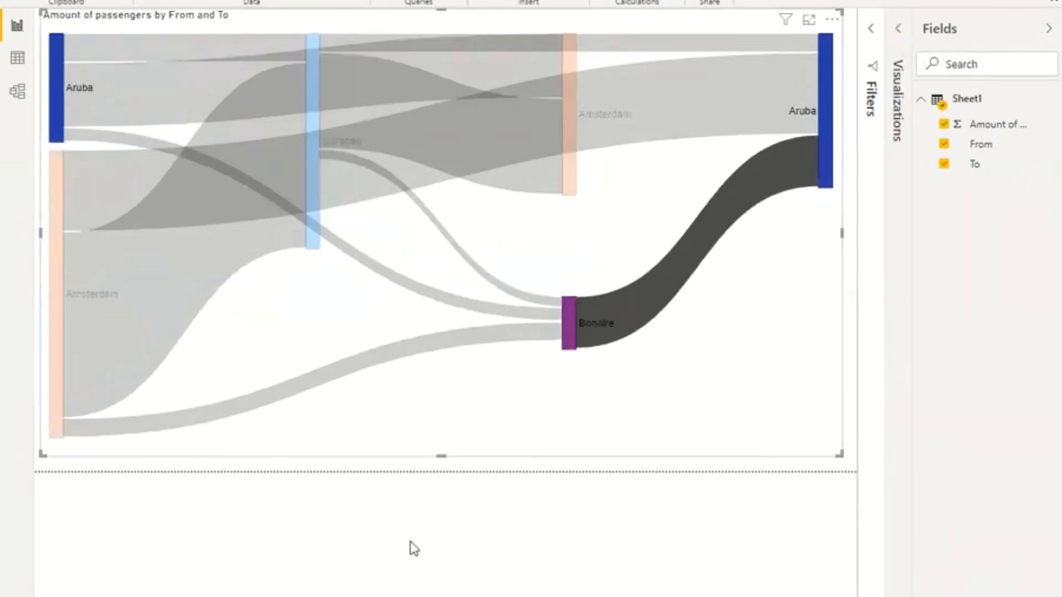
Switch to the Excel passenger table and review its From, To and Amount of passengers columns one after another
mouse_move(346, 596)
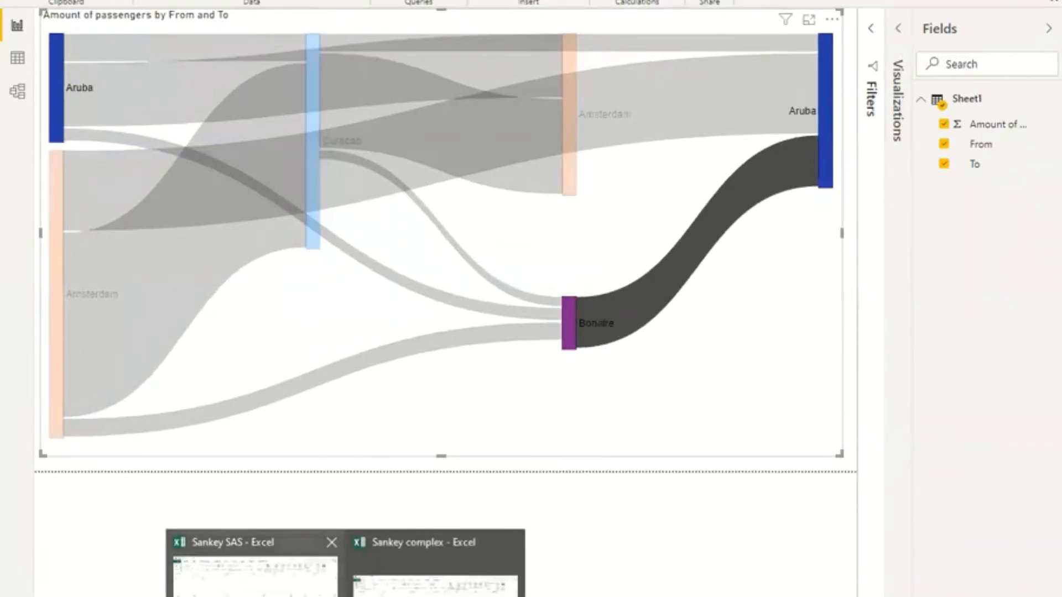
left_click(252, 575)
left_click(386, 568)
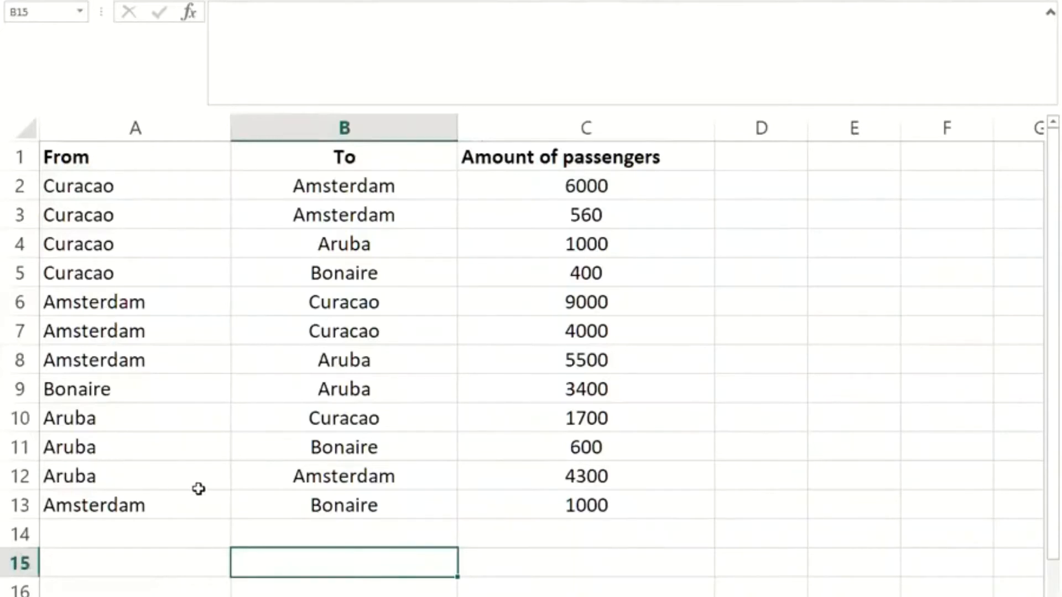
left_click(156, 128)
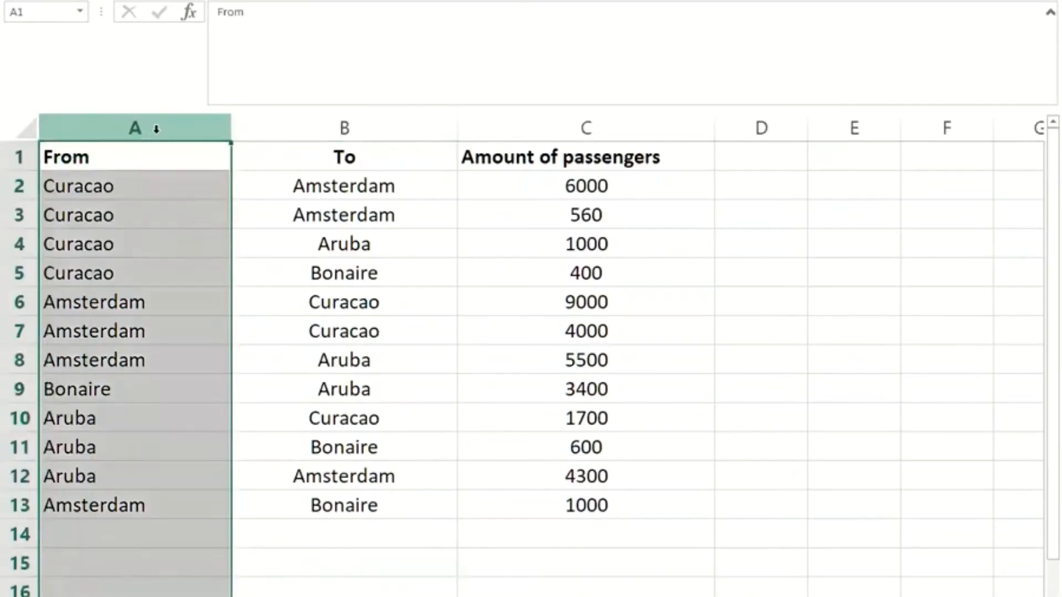
left_click(301, 125)
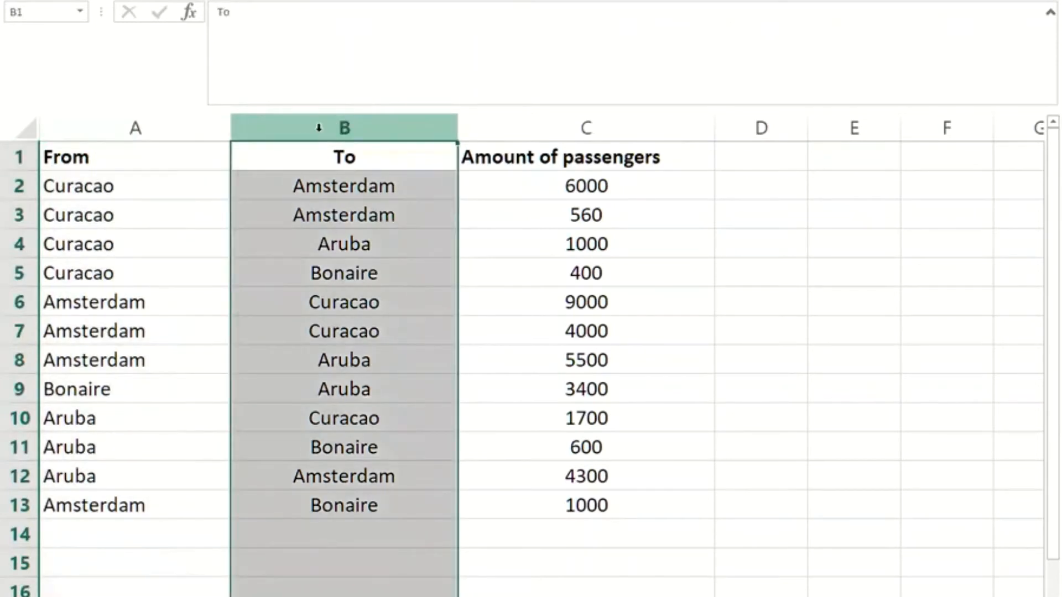
left_click(517, 117)
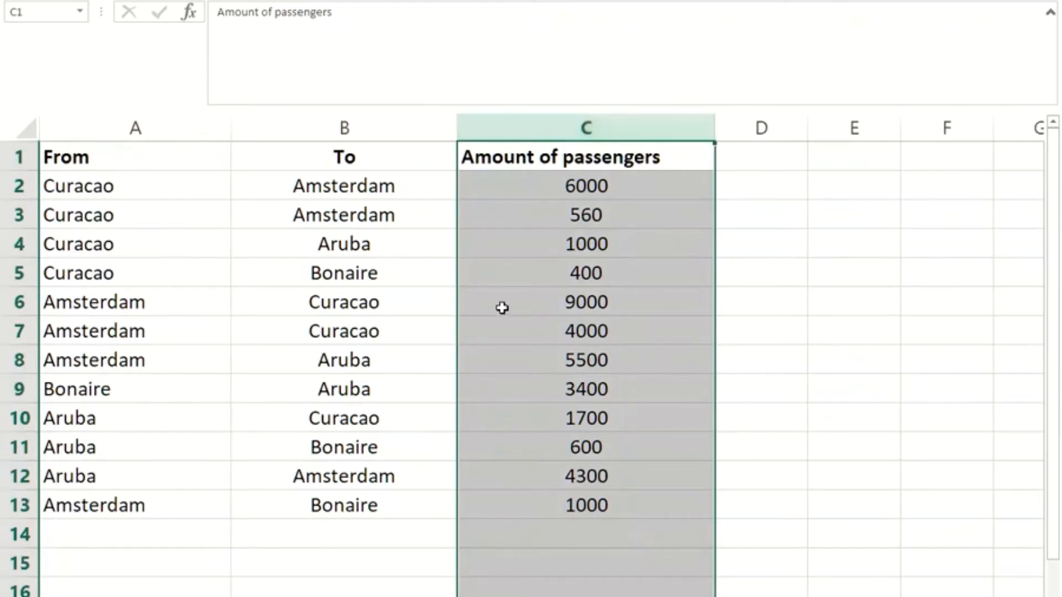
Switch to the passport-scan Sankey diagram in the Chrome remote session and shrink it until all path stages from Amsterdam to Curacao fit
left_click(427, 596)
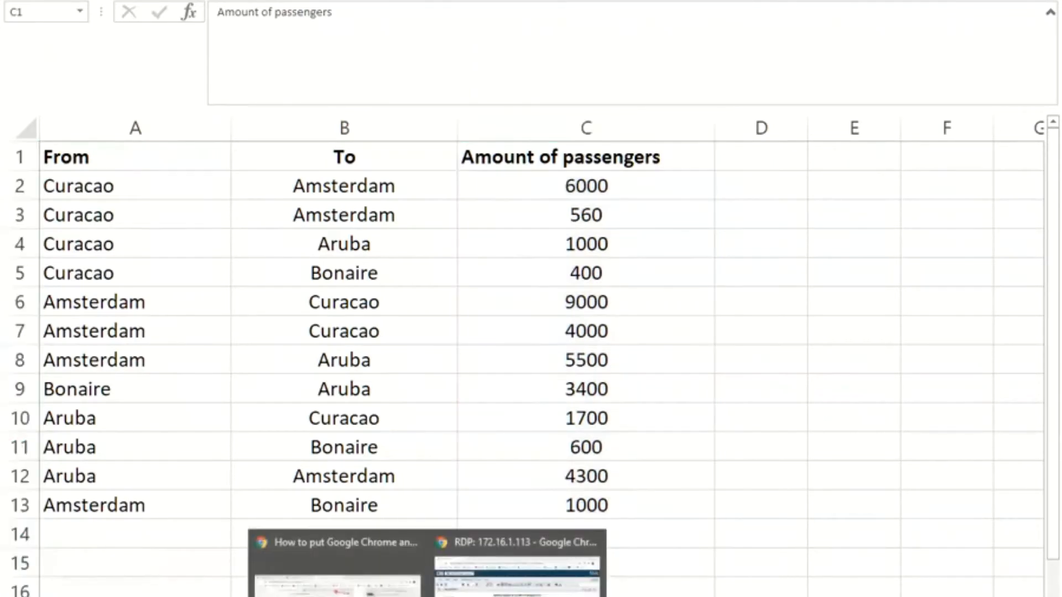
left_click(518, 575)
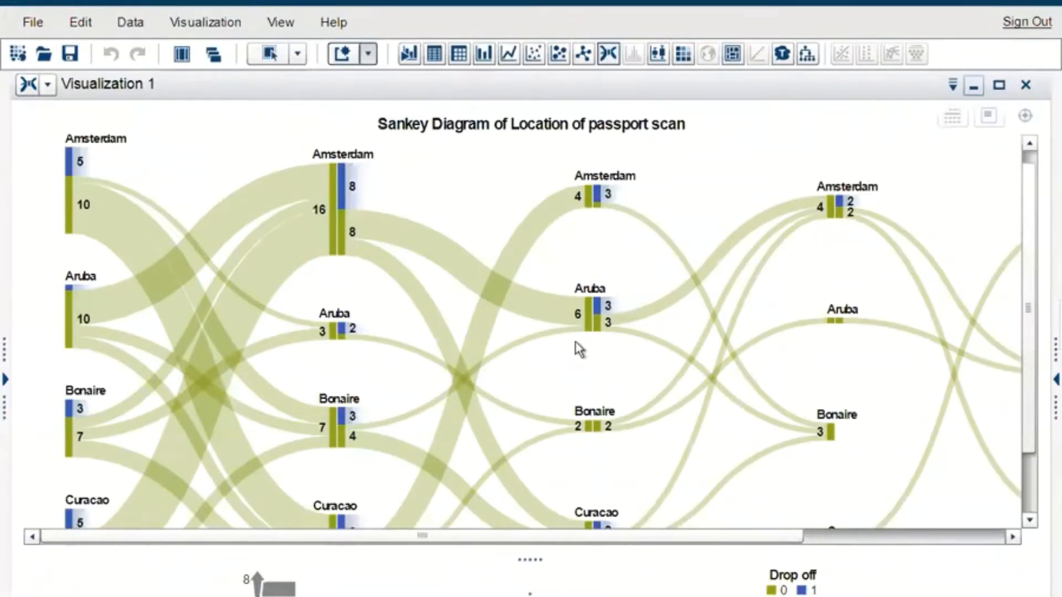
scroll(575, 340, "down", 9)
scroll(652, 270, "up", 4)
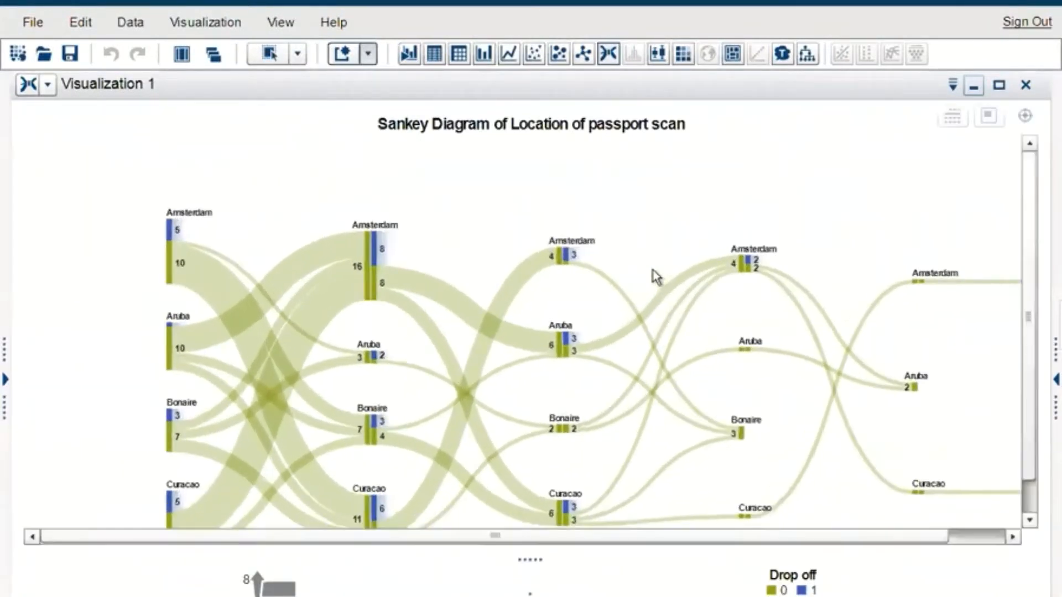
left_click_drag(1030, 215, 1027, 237)
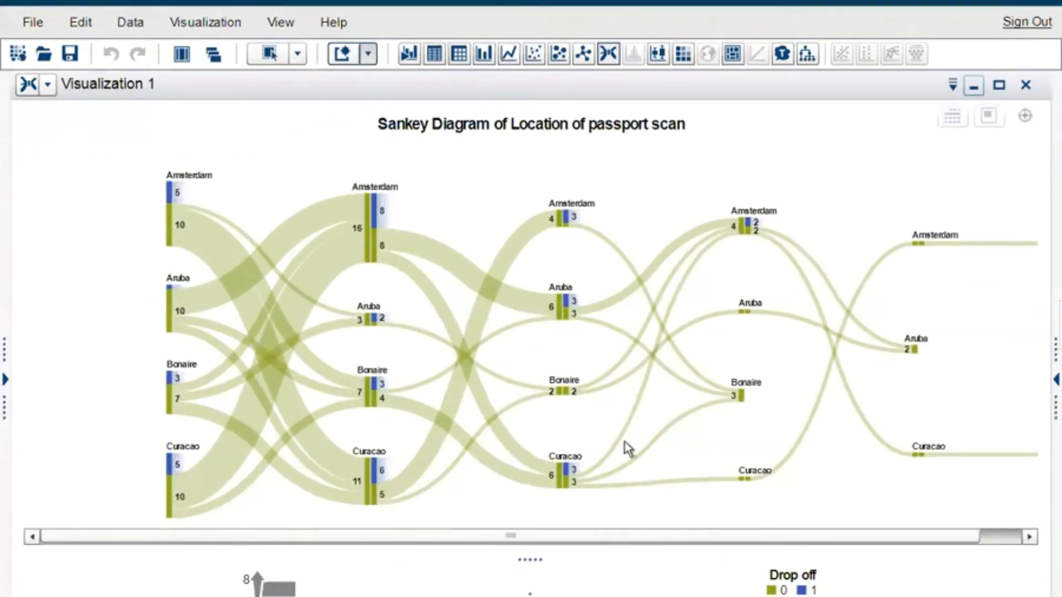
left_click_drag(537, 538, 596, 544)
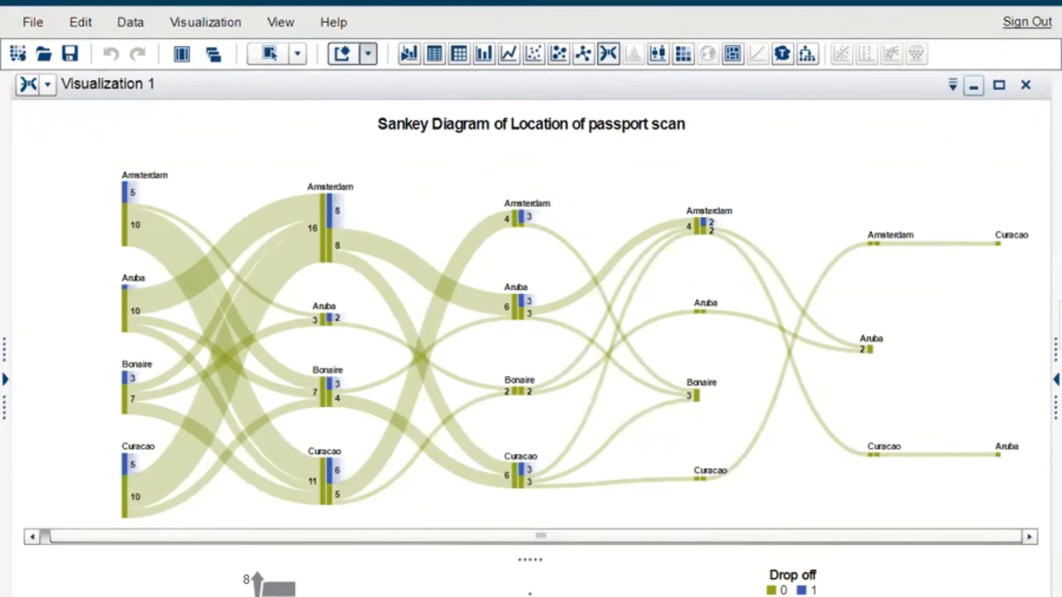
Switch back to the Excel passenger table and highlight its whole data range, A1 to C13
mouse_move(345, 596)
left_click(255, 586)
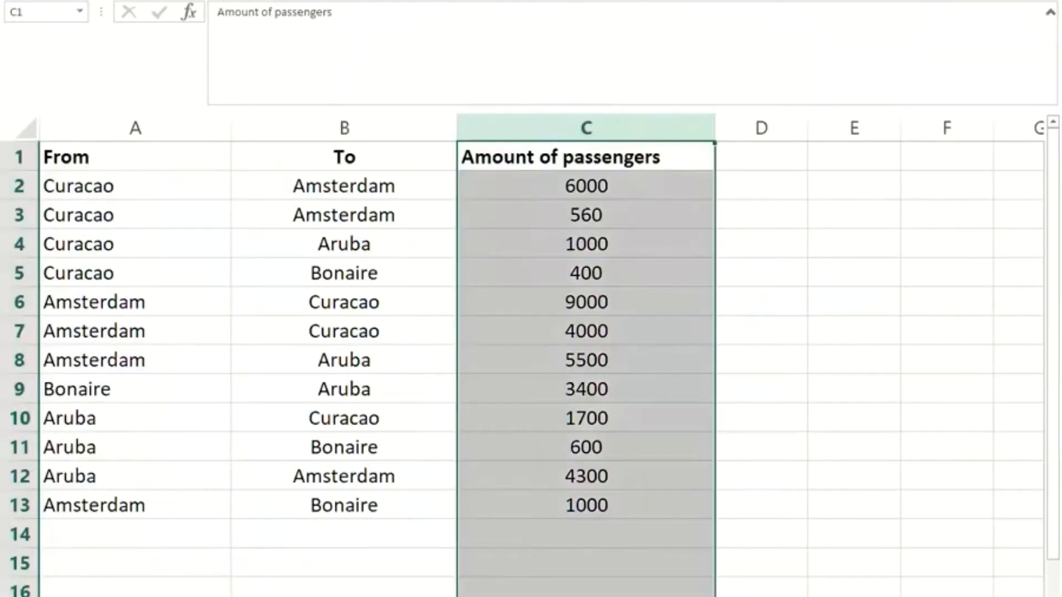
left_click(304, 561)
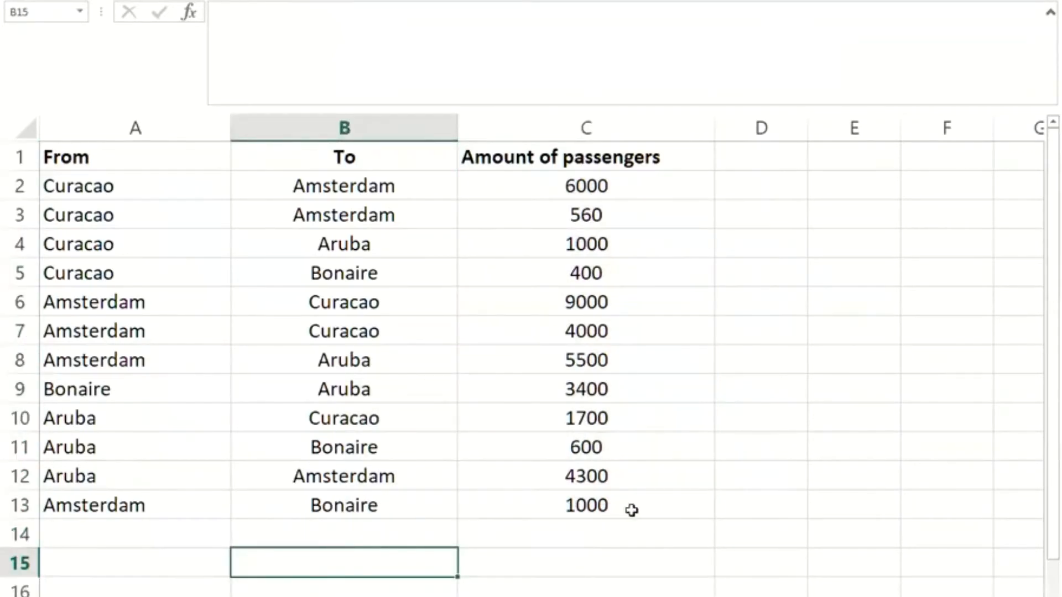
left_click_drag(630, 507, 88, 161)
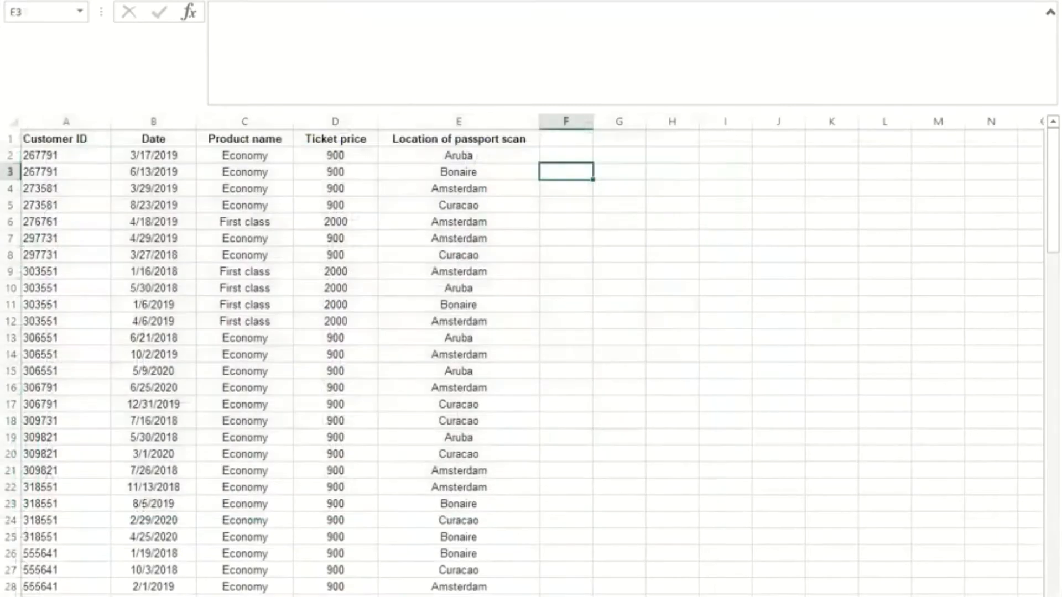
In the Excel workbook with the customer trips and Location of passport scan data, enlarge the table for reading
left_click(567, 386)
scroll(567, 381, "up", 5)
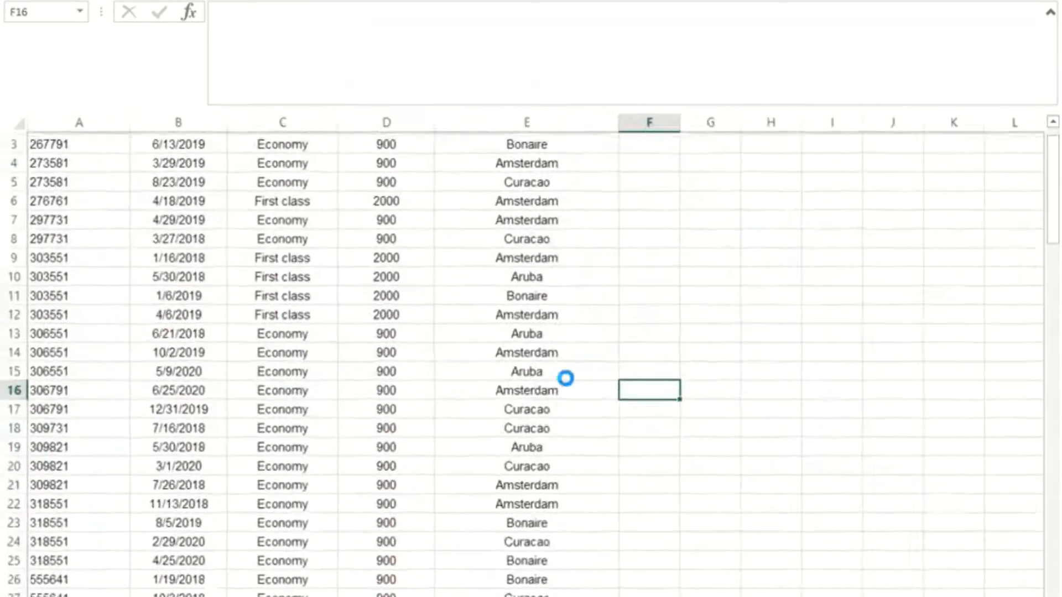
scroll(567, 380, "up", 2)
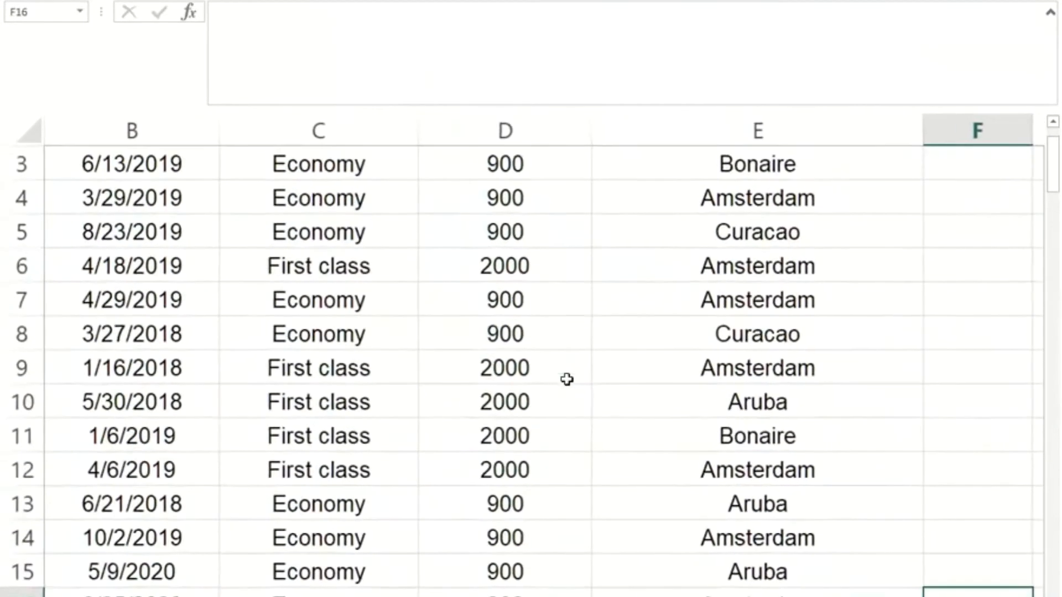
Review the trip table's Customer ID and Product name columns, including the Economy and First class entries further down
scroll(567, 379, "down", 1)
scroll(567, 380, "up", 1)
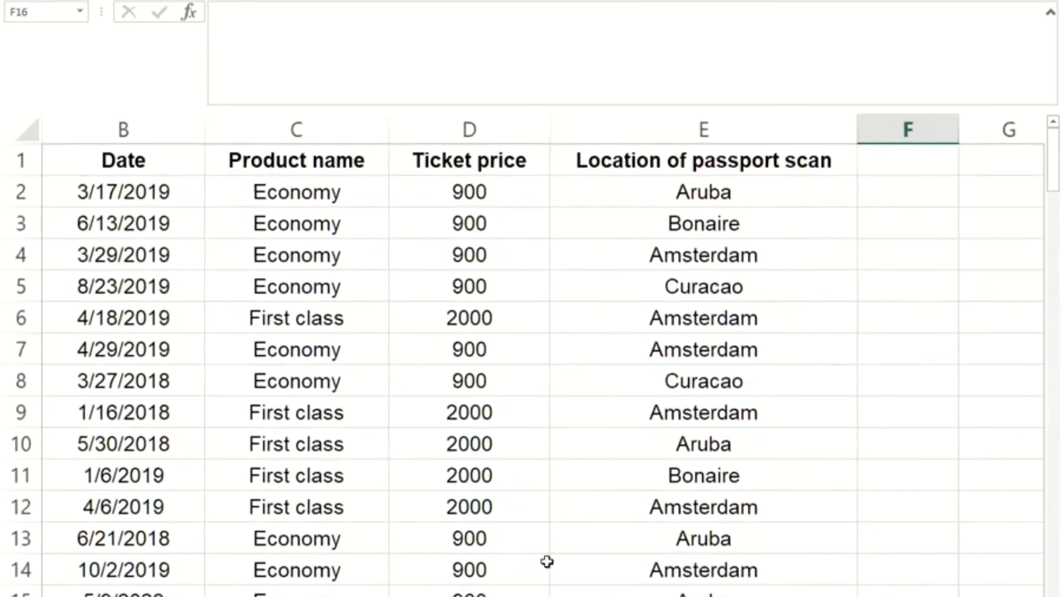
scroll(547, 562, "left", 2)
scroll(627, 553, "left", 1)
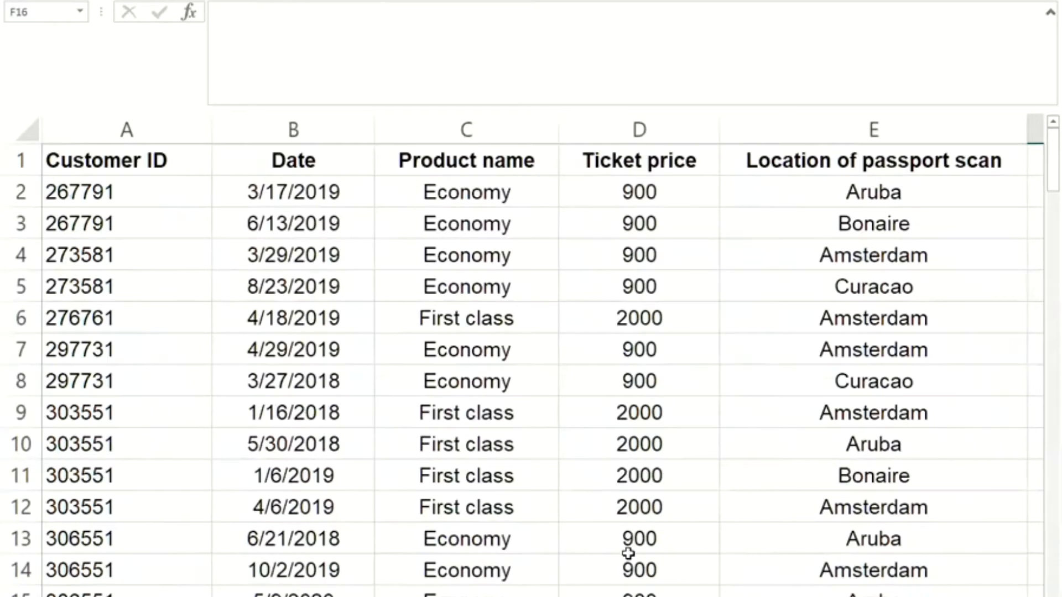
left_click(177, 160)
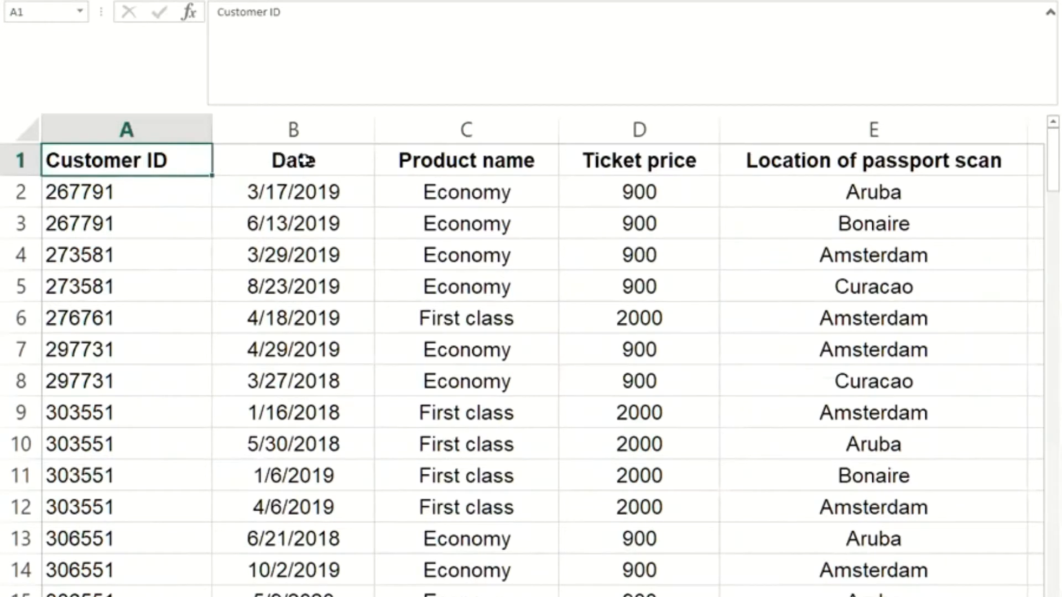
left_click(455, 165)
left_click(460, 196)
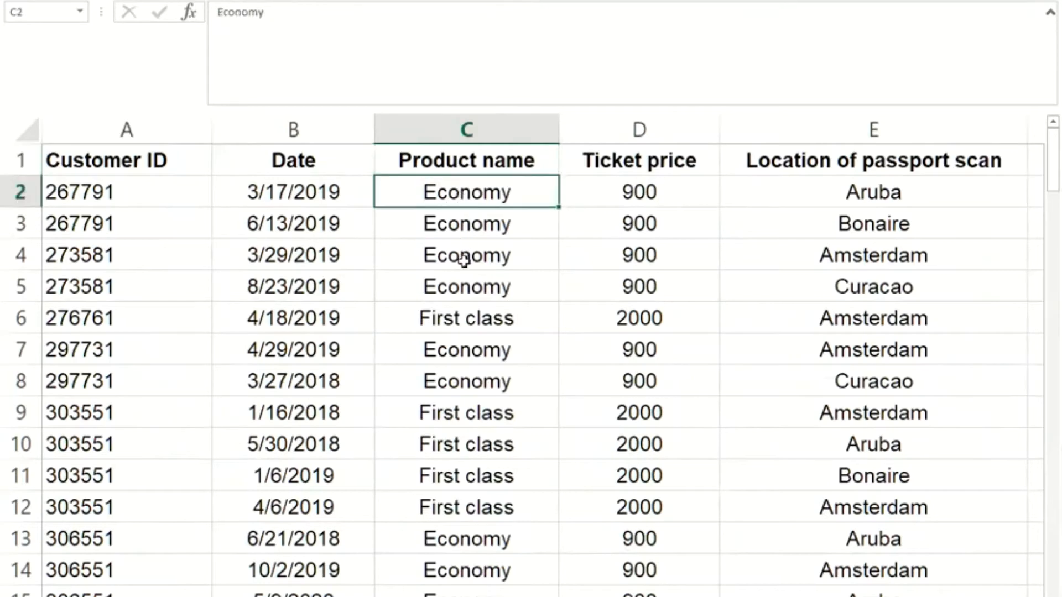
left_click(465, 318)
left_click(463, 506)
scroll(473, 501, "down", 4)
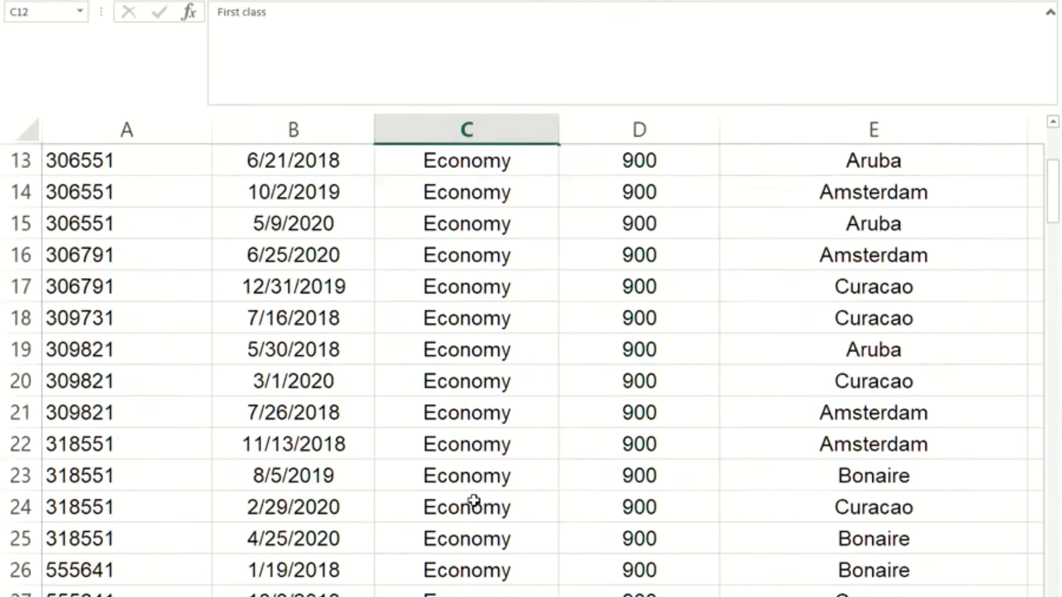
scroll(473, 500, "up", 4)
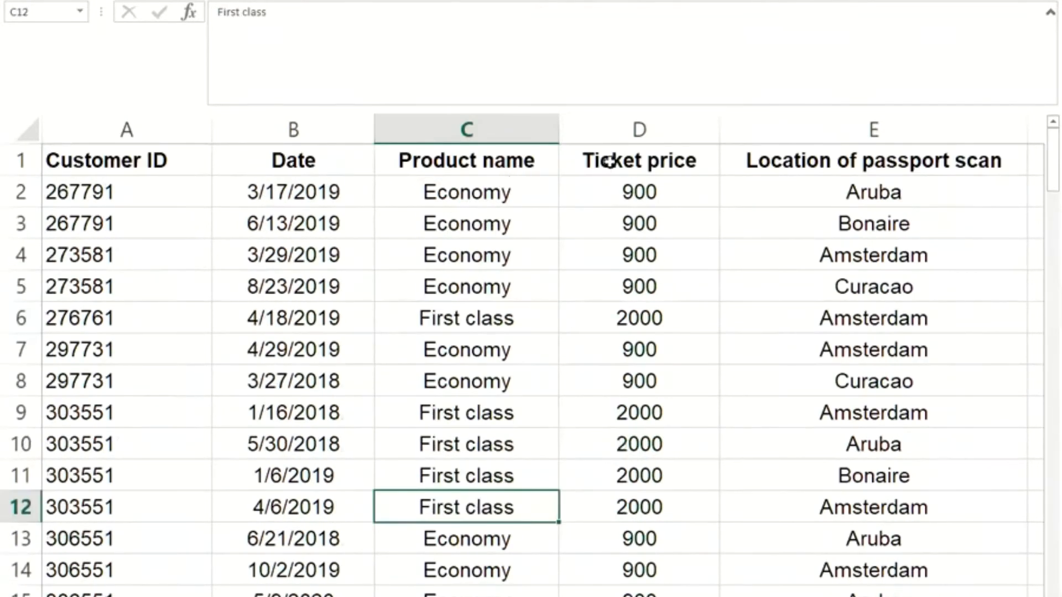
Go through the Ticket price column cell by cell from its heading down to row 11
left_click(658, 163)
key("Down")
key("Down")
key("Down")
key("Down")
key("Down")
key("Down")
key("Down")
key("Down")
key("Down")
key("Down")
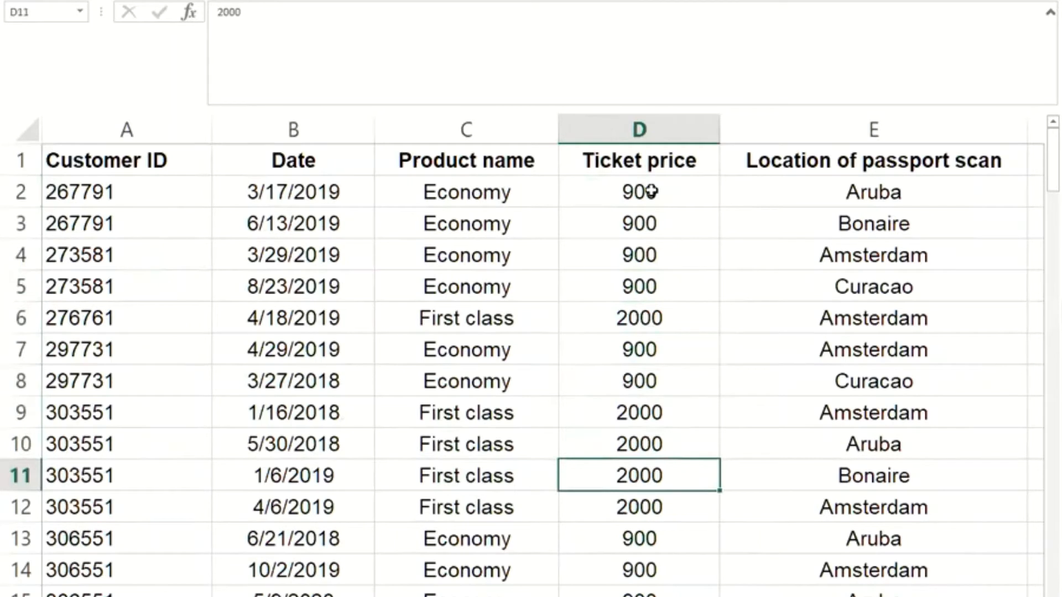
Examine the Location of passport scan column from its heading through the first customer's two entries
left_click(814, 150)
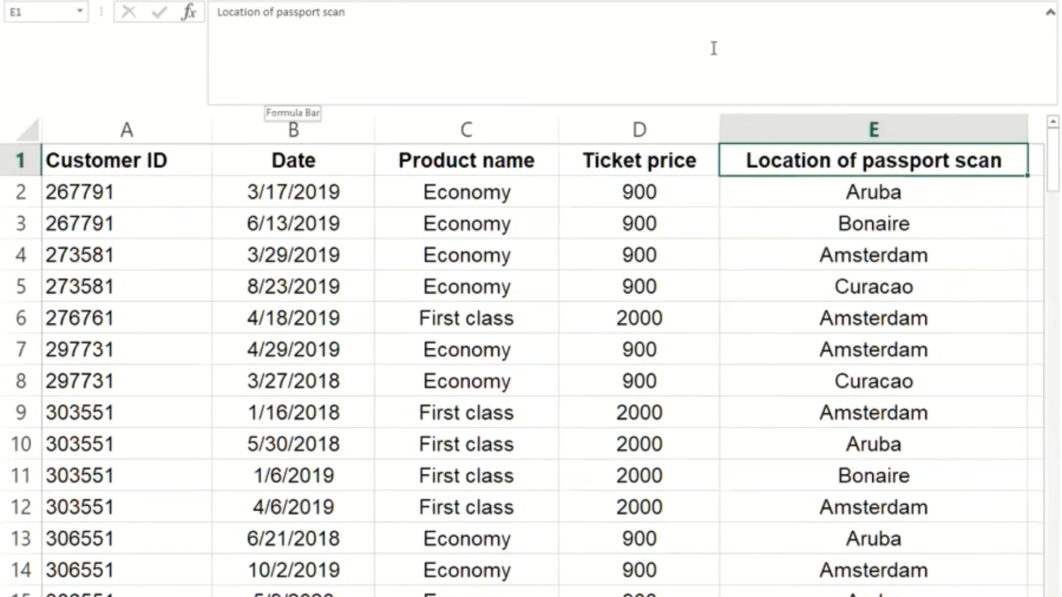
key("Down")
key("Down")
key("Left")
key("Right")
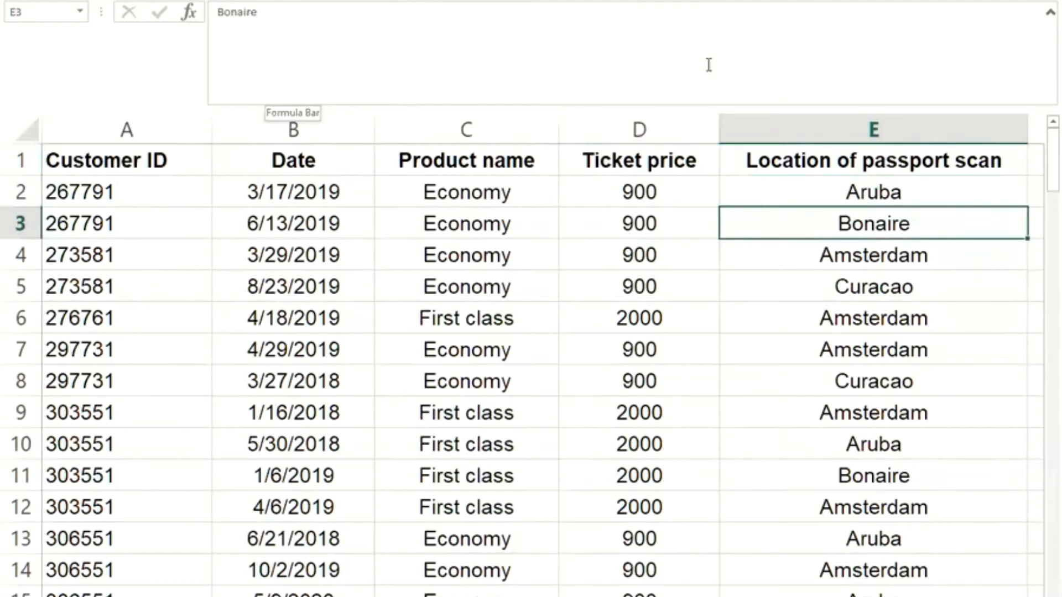
key("Up")
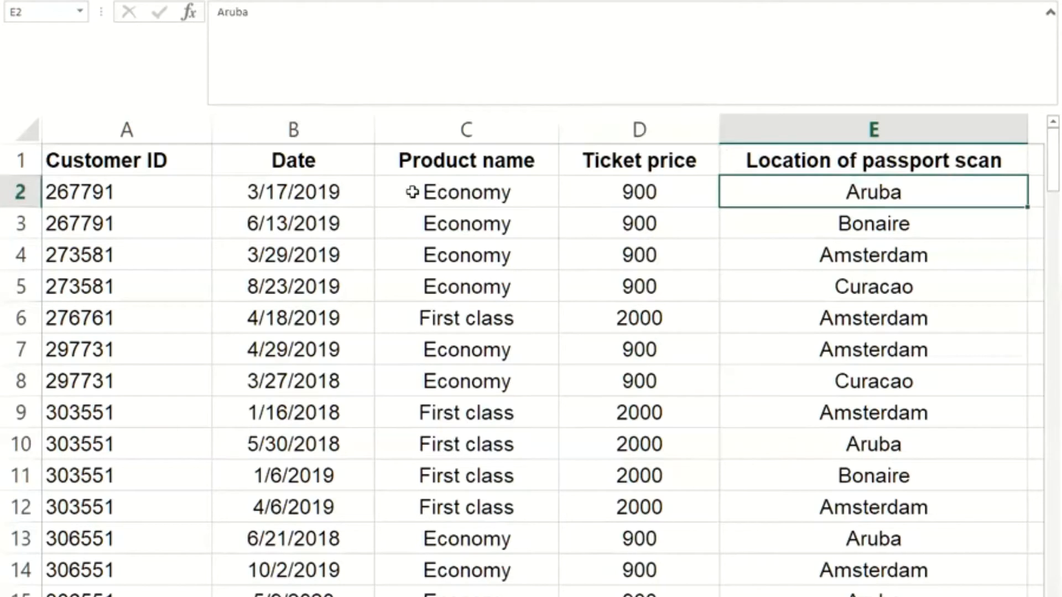
Fill rows 2 and 3, the first customer's two trips, with yellow
left_click(134, 198)
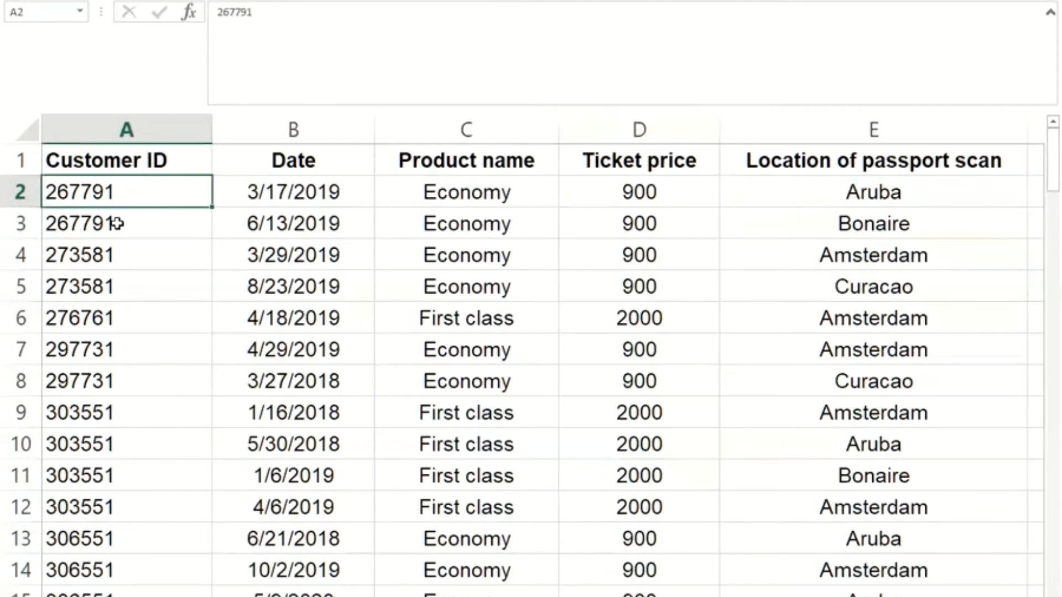
left_click_drag(19, 191, 16, 222)
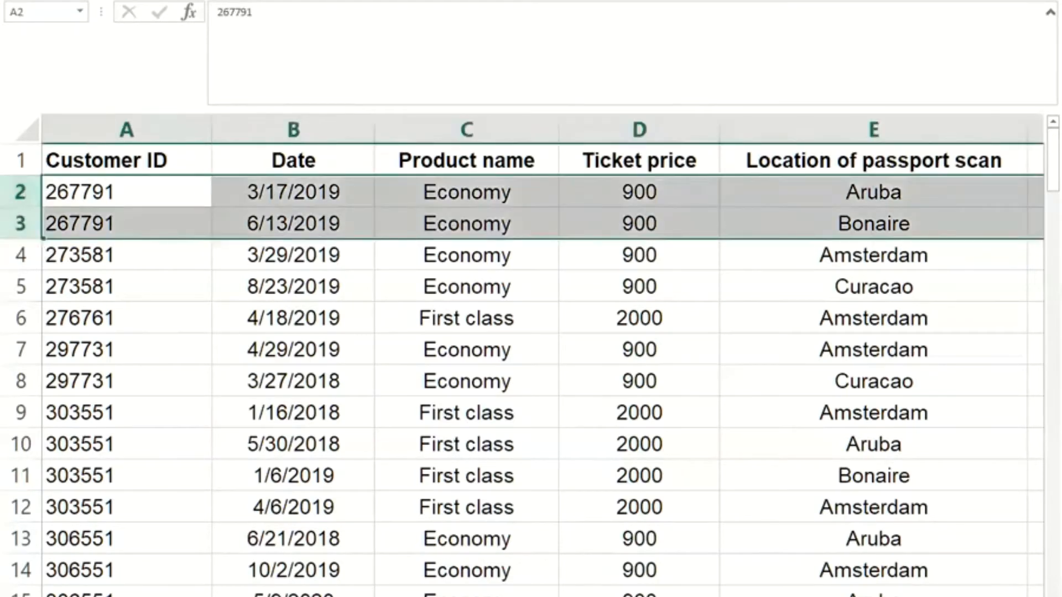
left_click(221, 0)
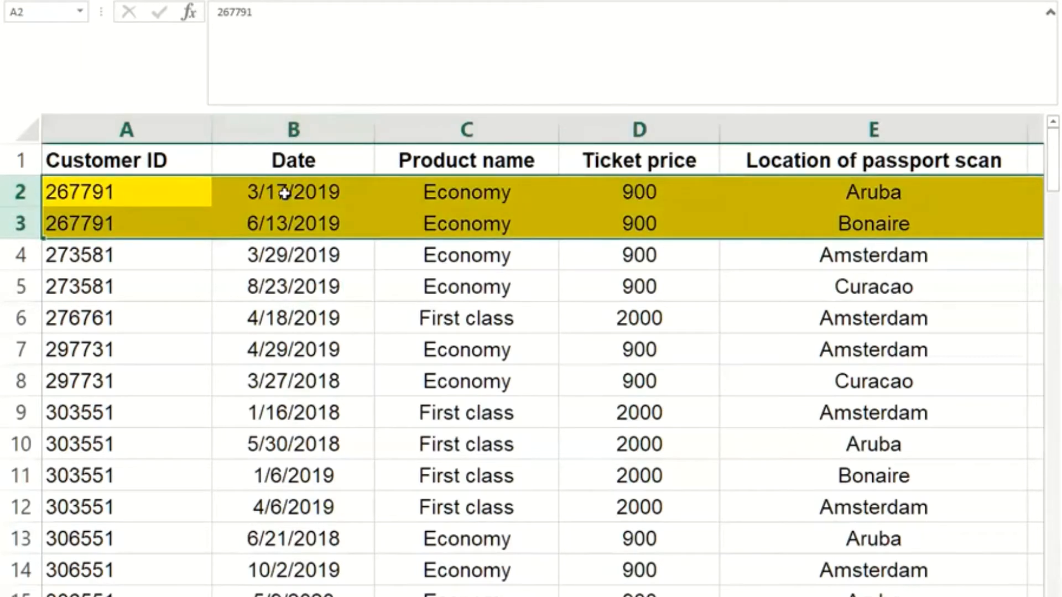
Check the passport scan locations and the trip dates in the two yellow rows
left_click(829, 177)
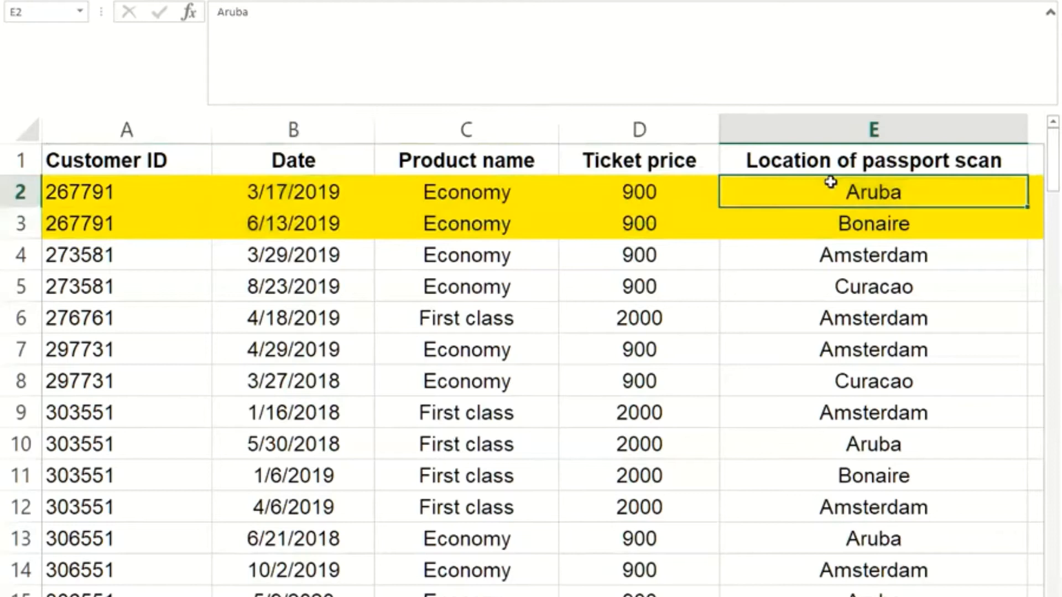
left_click(855, 215)
left_click(285, 217)
left_click(293, 198)
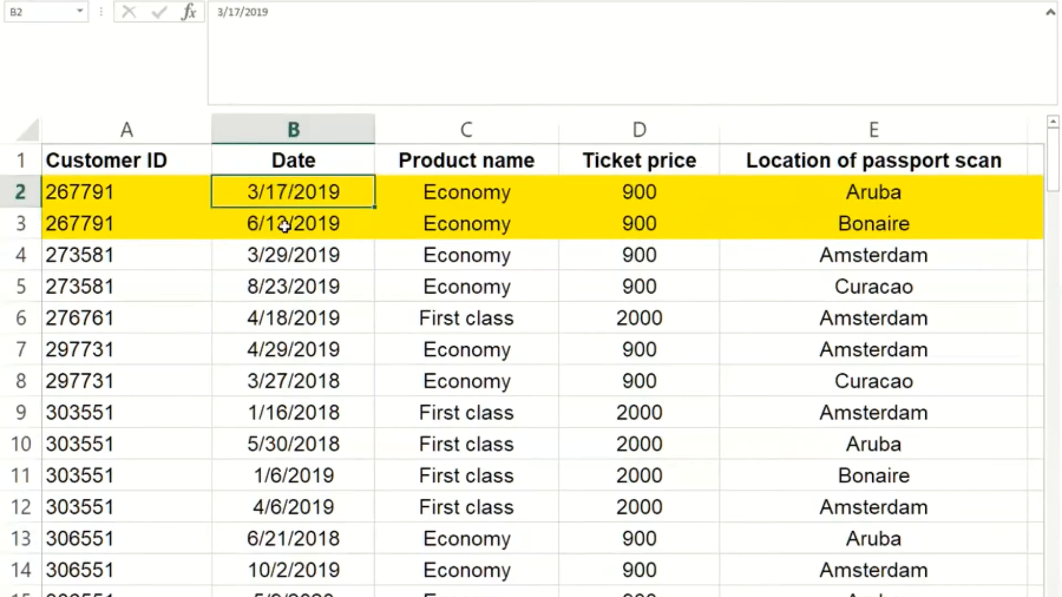
left_click(284, 225)
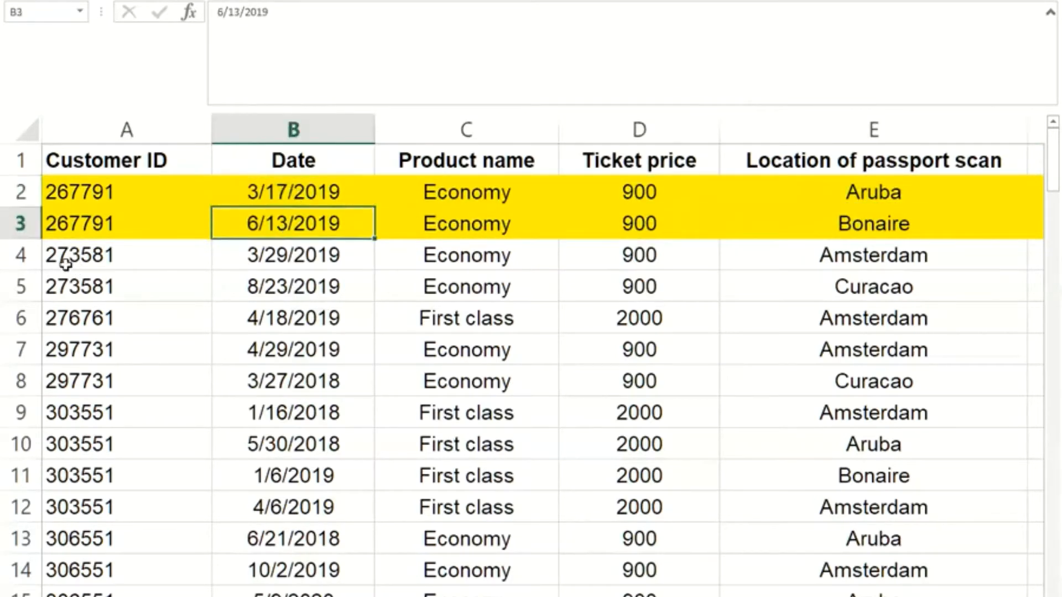
Fill rows 4 and 5, the second customer's two trips, with light blue
left_click_drag(18, 246, 19, 282)
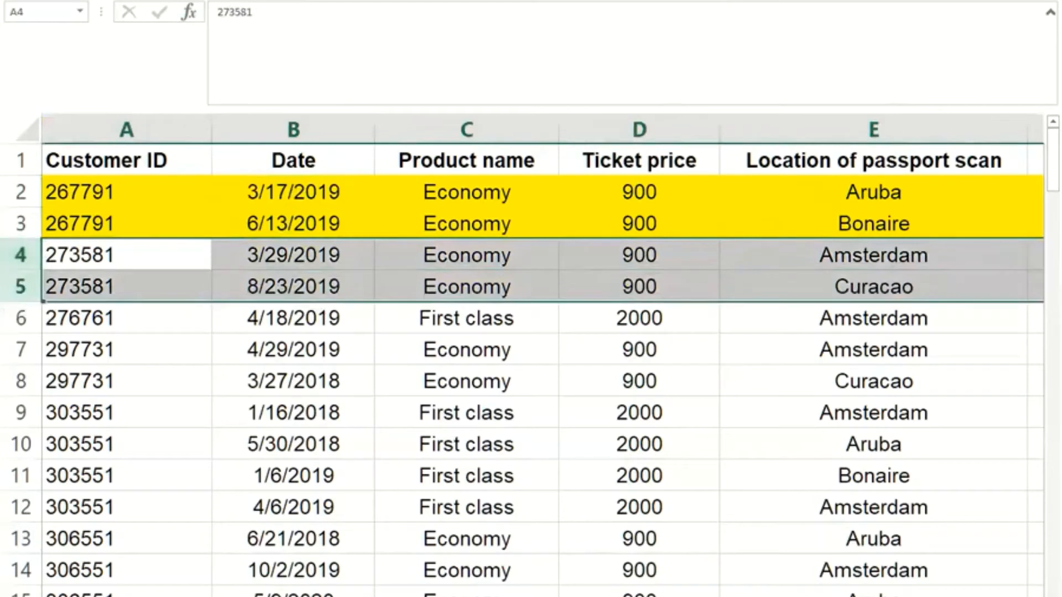
left_click(311, 22)
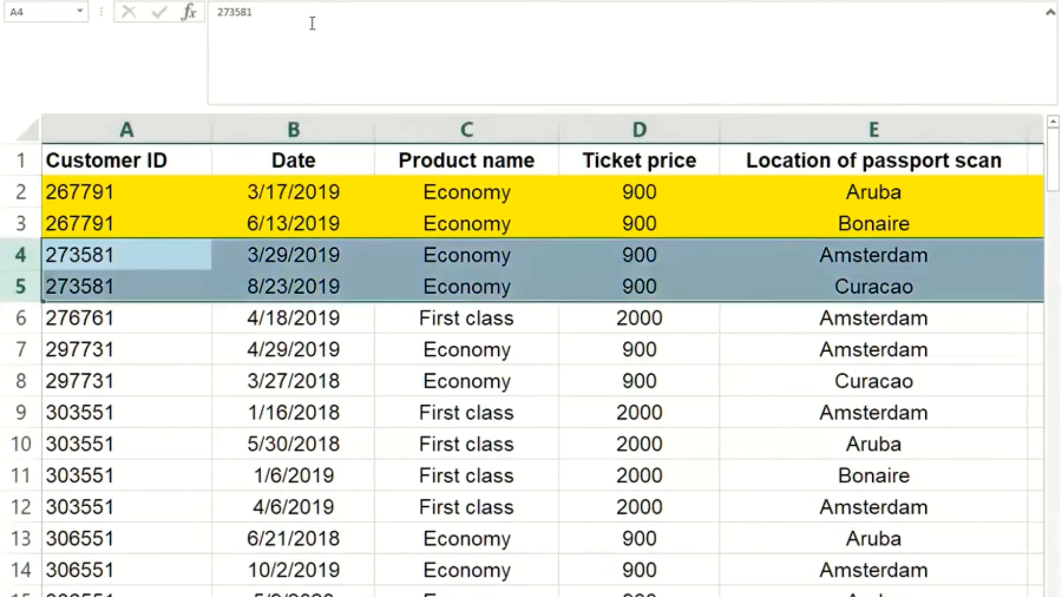
left_click(803, 369)
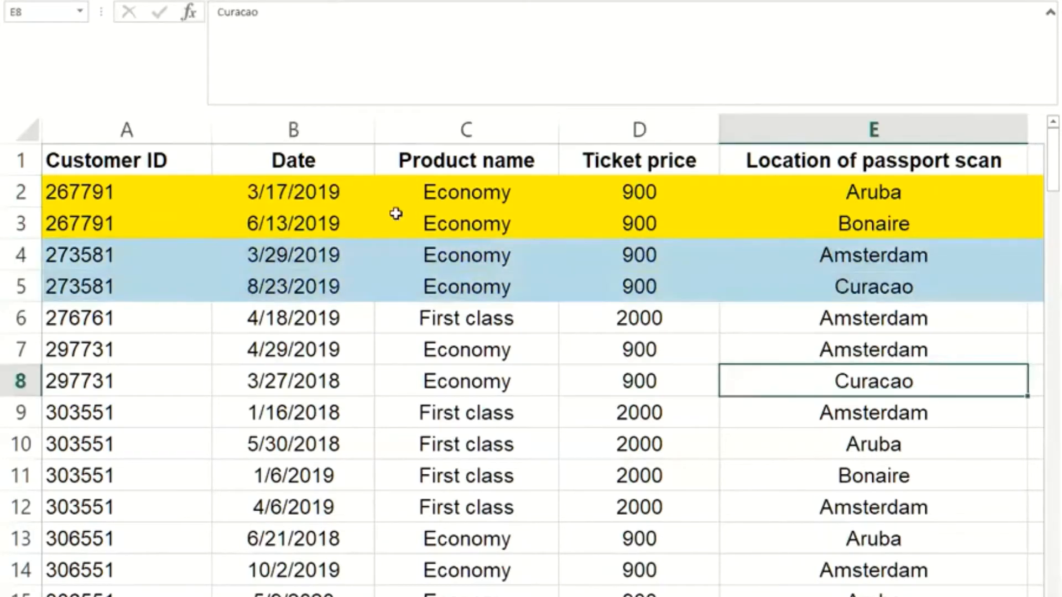
Check the passport scan locations in the light blue rows and the single trip in row 6
left_click(858, 256)
left_click(854, 293)
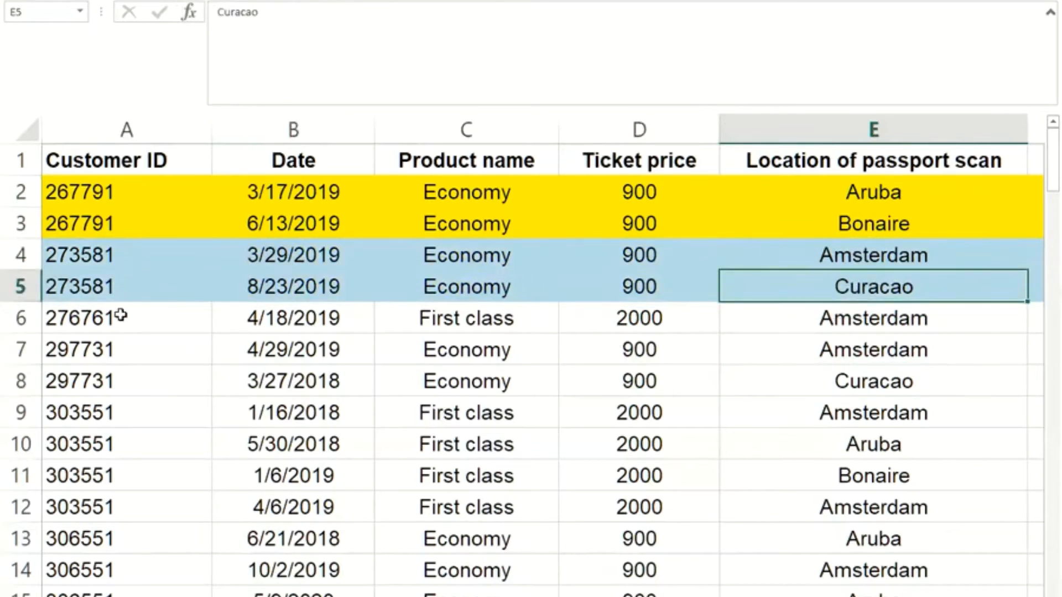
left_click(21, 318)
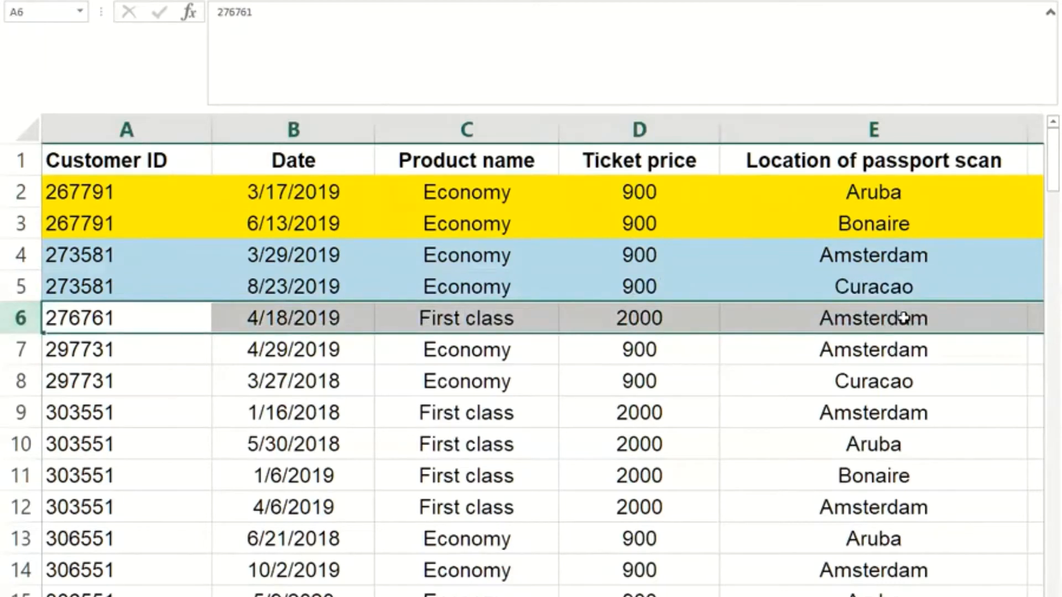
left_click(747, 353)
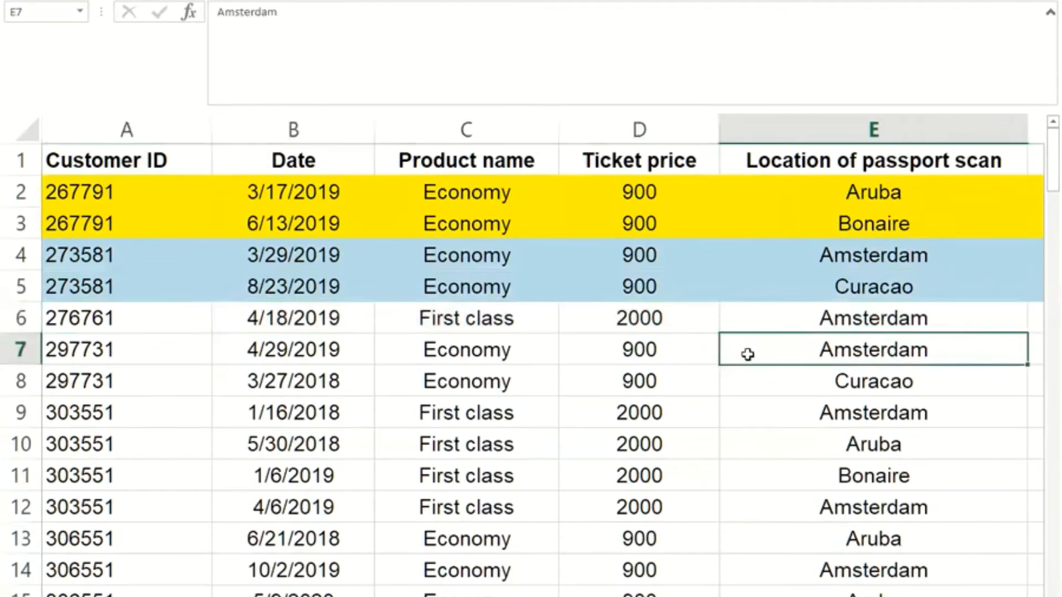
Look through all trip records down to row 126, then return to the passenger table and clear its range highlight
scroll(748, 355, "down", 4)
scroll(748, 355, "down", 15)
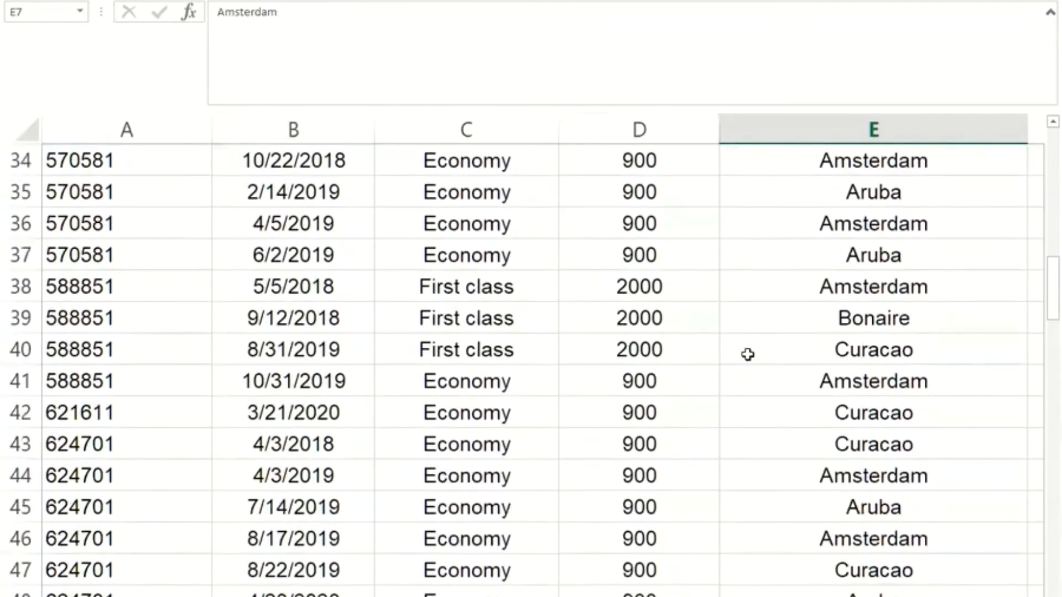
scroll(747, 354, "down", 12)
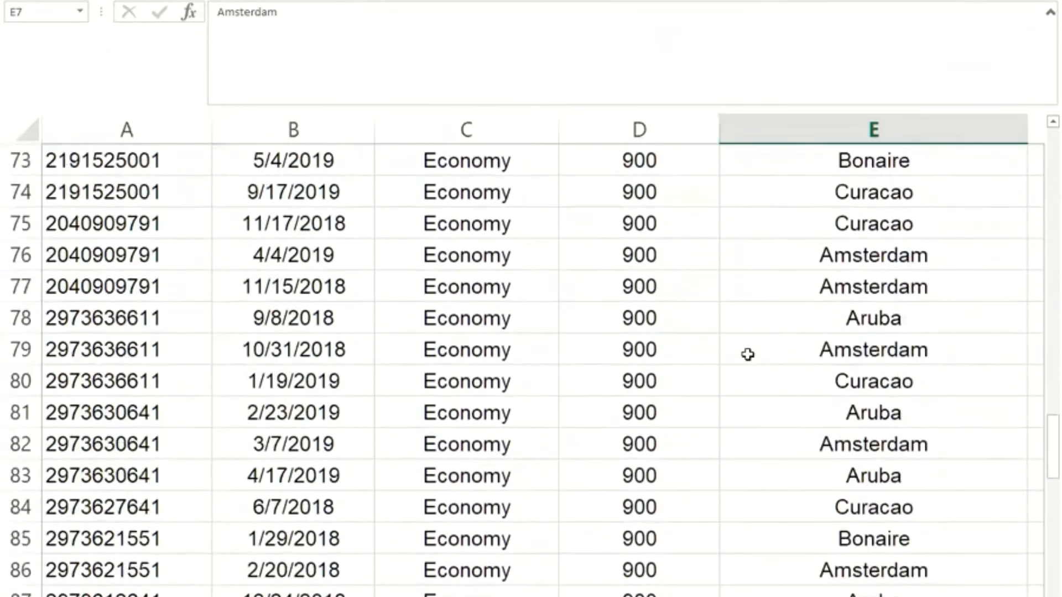
scroll(748, 354, "down", 6)
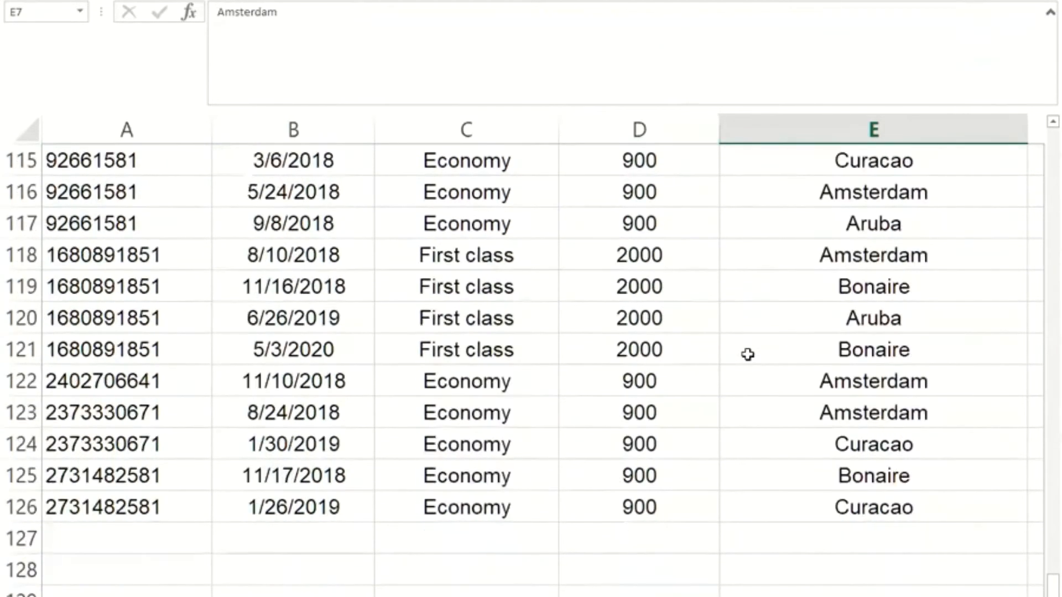
scroll(748, 354, "up", 20)
scroll(747, 352, "up", 9)
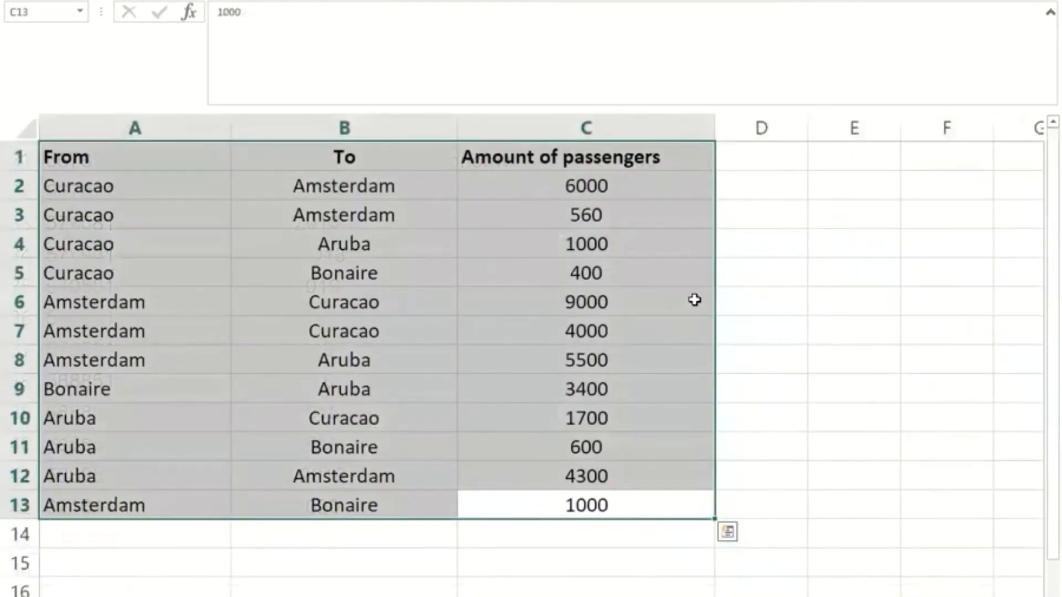
left_click(695, 299)
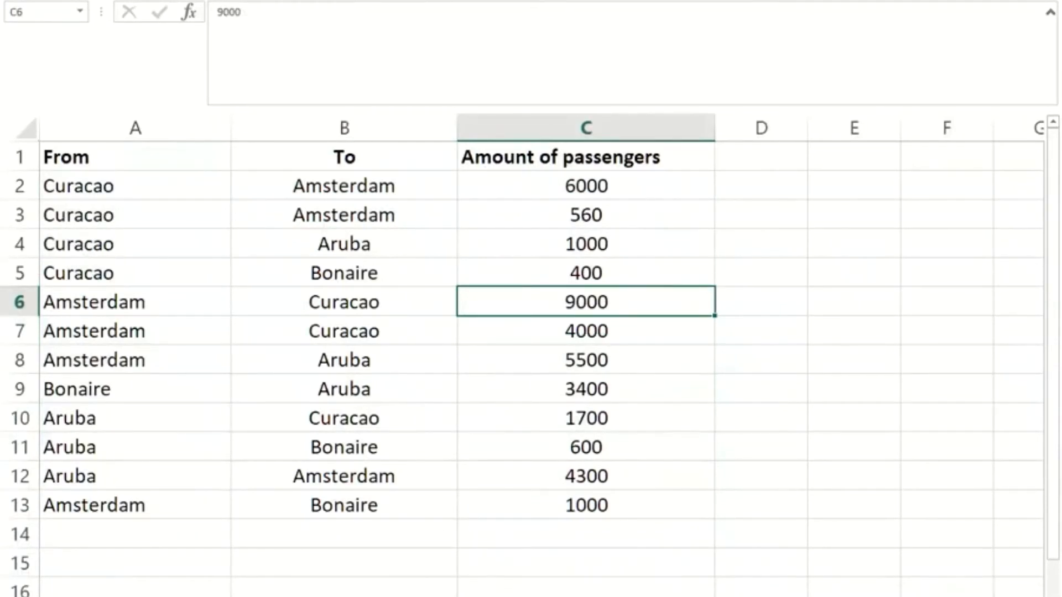
Switch to the SAS session, minimise Visualization 1 and widen the Location of passport scan column in Visualization 2
left_click(427, 596)
left_click(518, 578)
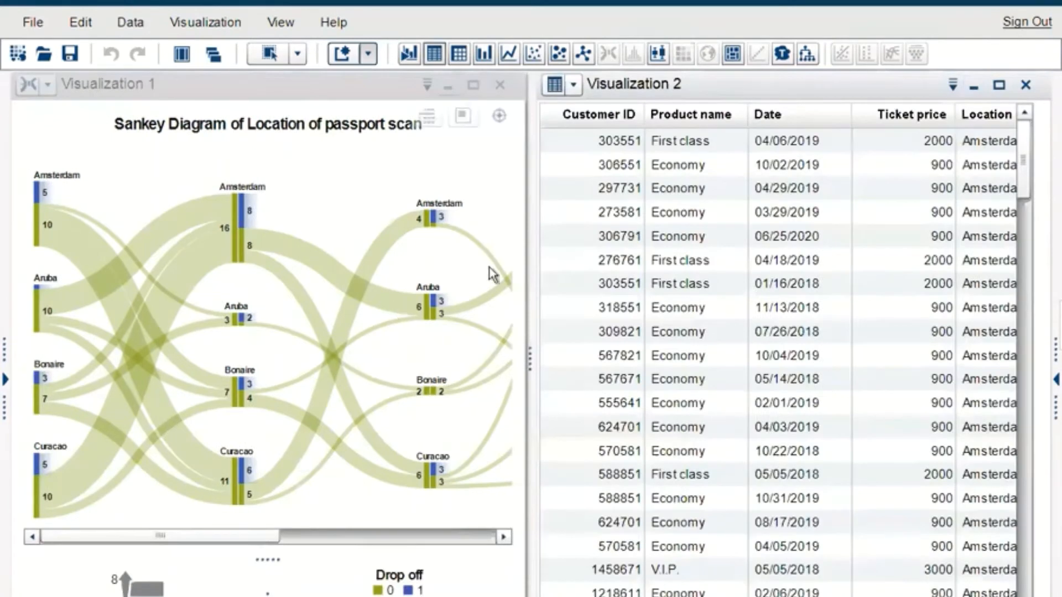
left_click(447, 87)
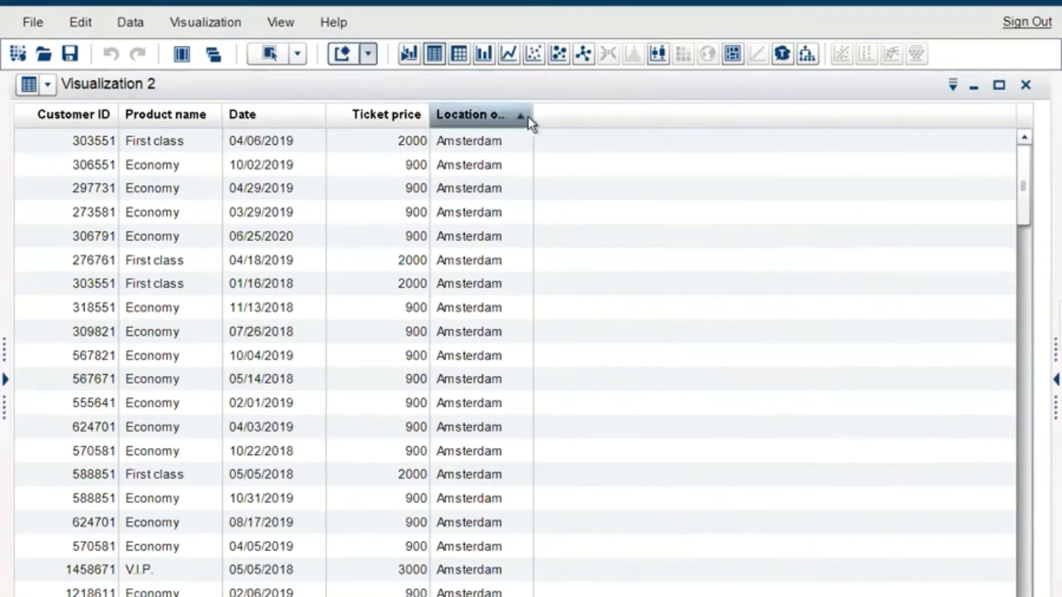
left_click_drag(533, 116, 605, 115)
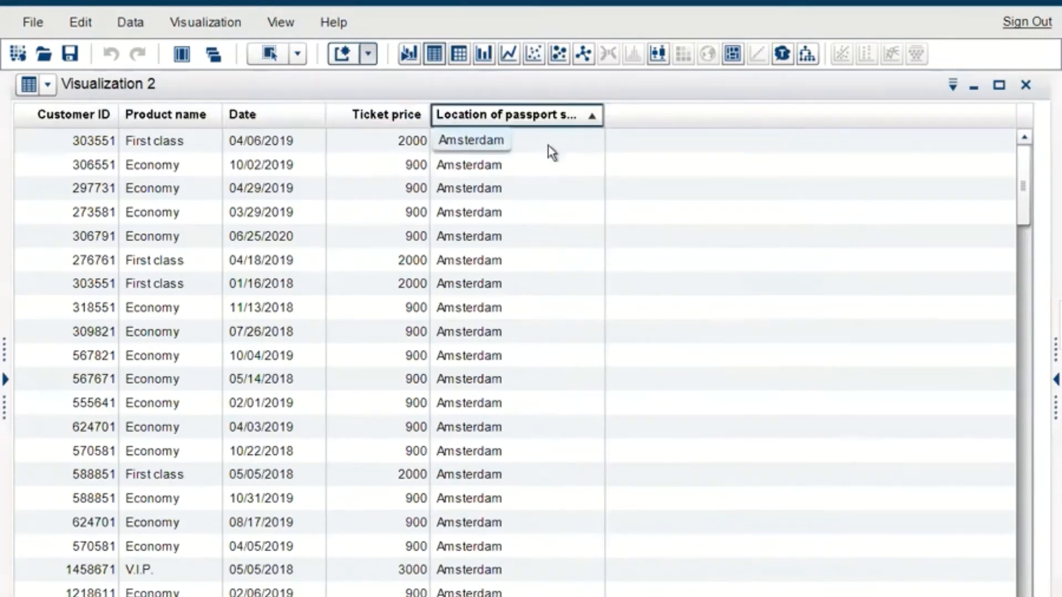
Add a new visualization of type Sankey Diagram and minimise Visualization 2 so the new one fills the workspace
left_click(48, 86)
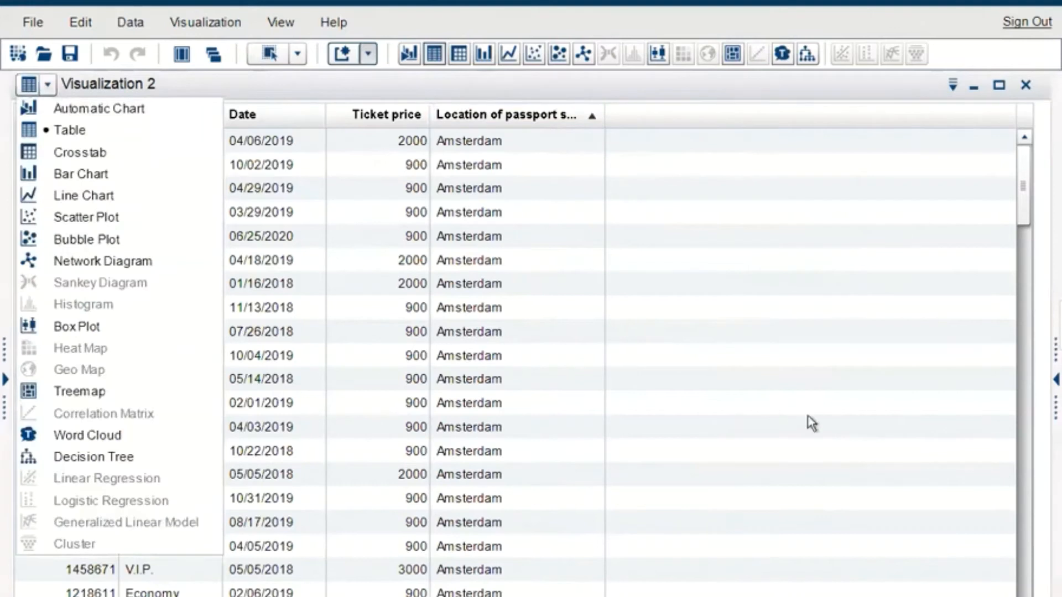
left_click(235, 582)
left_click(33, 596)
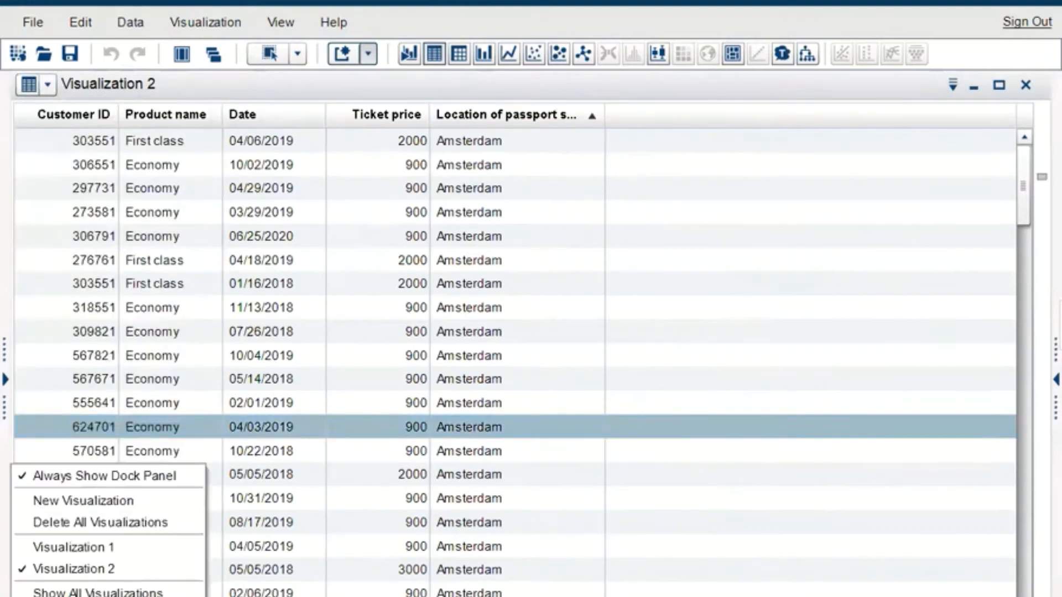
left_click(100, 498)
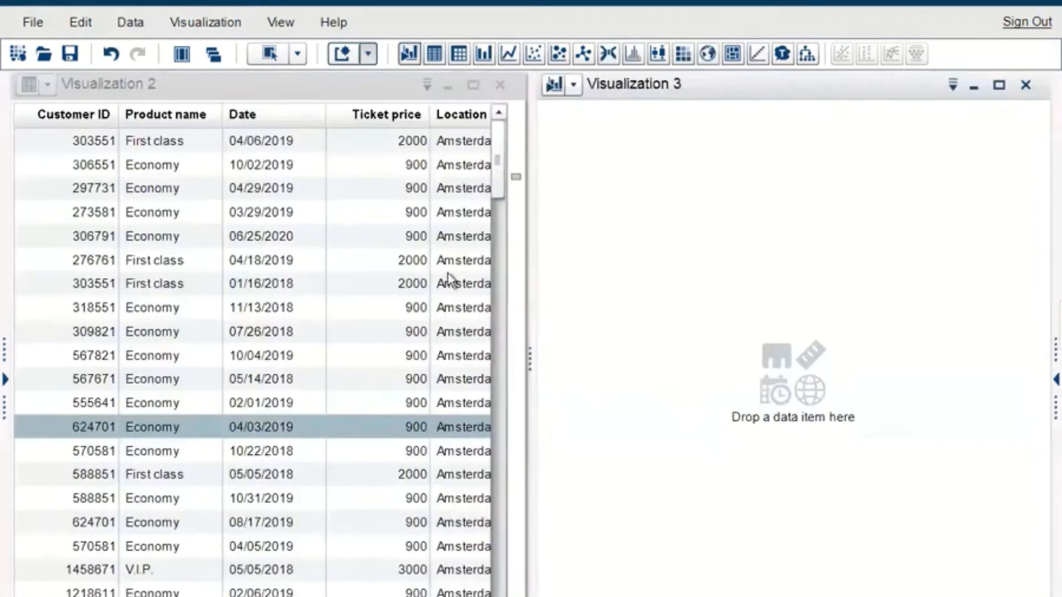
left_click(448, 86)
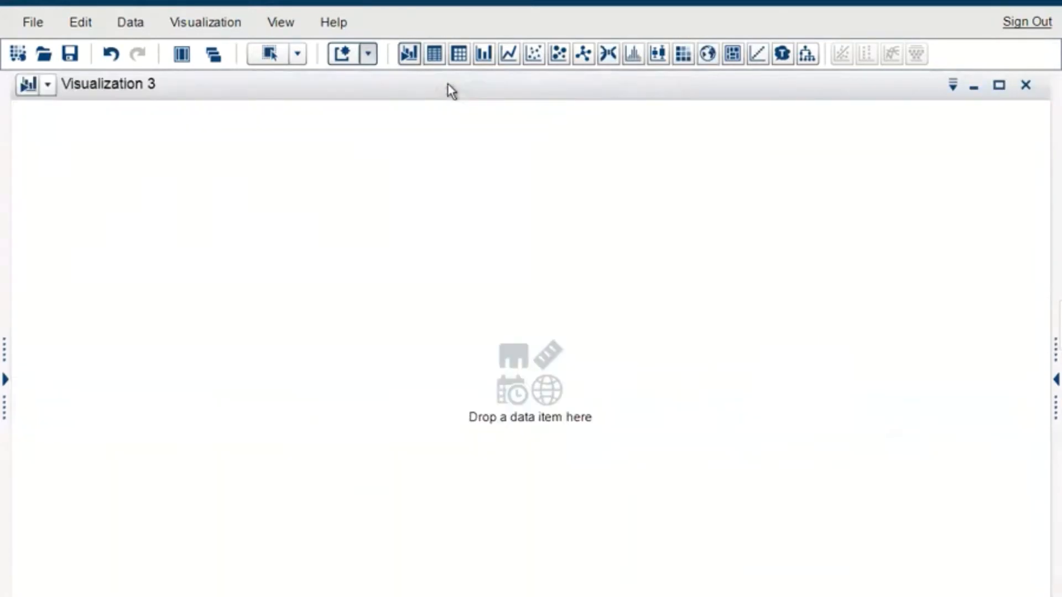
left_click(610, 54)
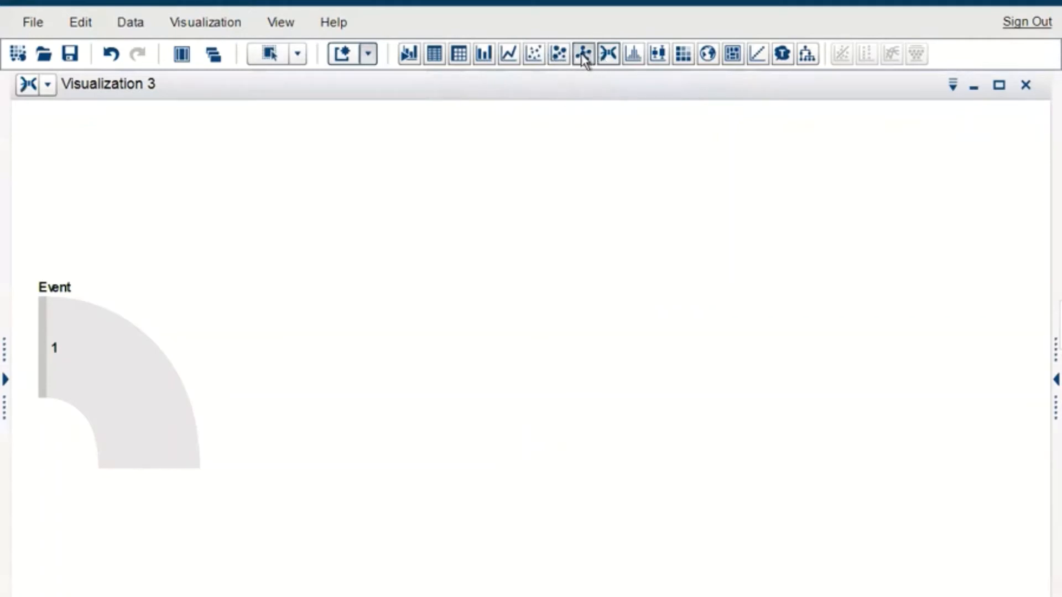
Assign Date as the sequence order and Location of passport scan as the event of the Sankey diagram
left_click(1056, 376)
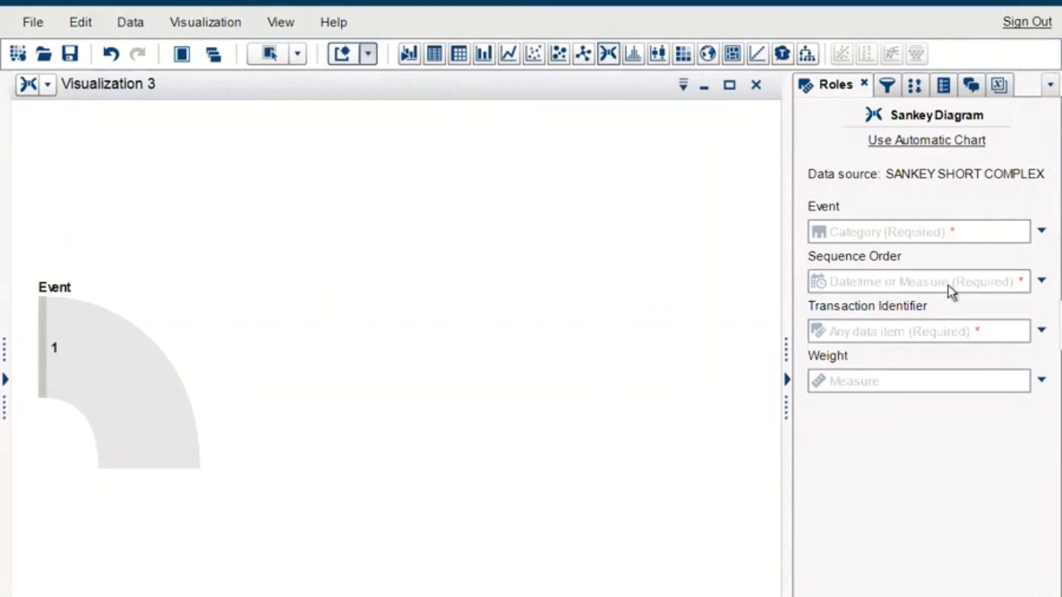
left_click(1042, 282)
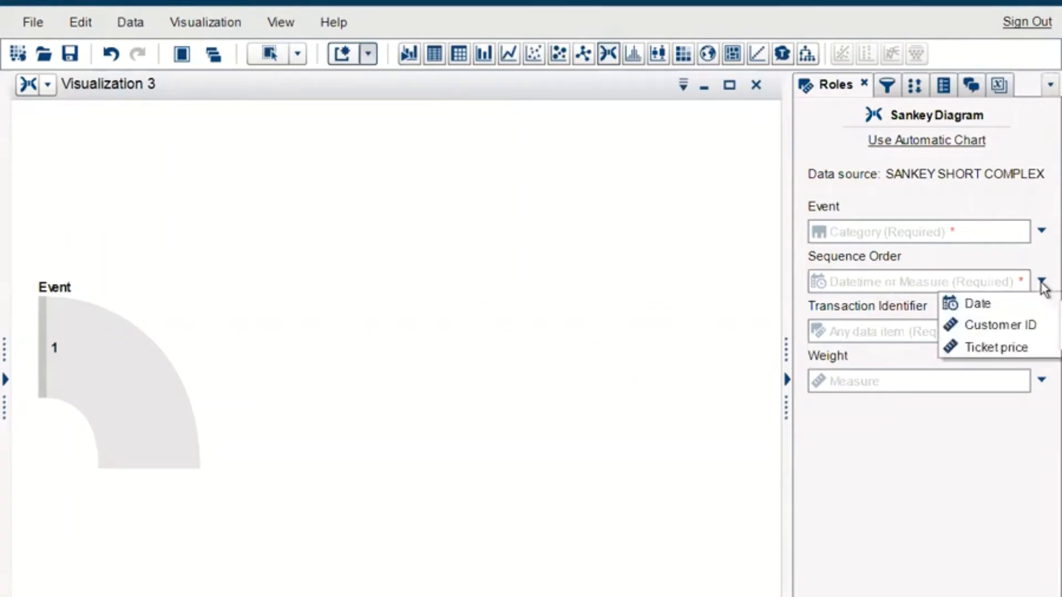
left_click(987, 311)
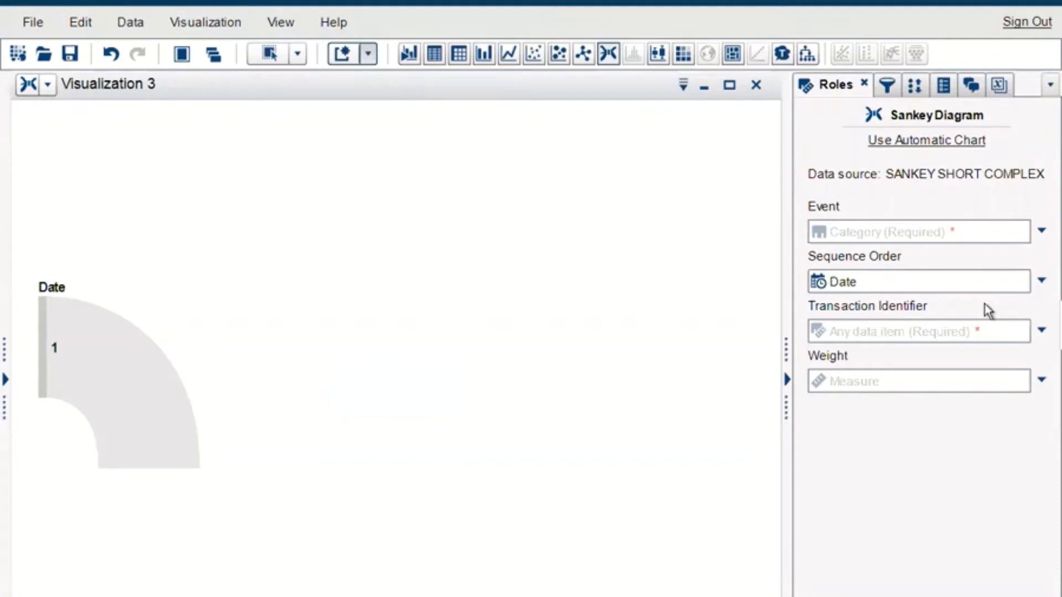
left_click(1039, 232)
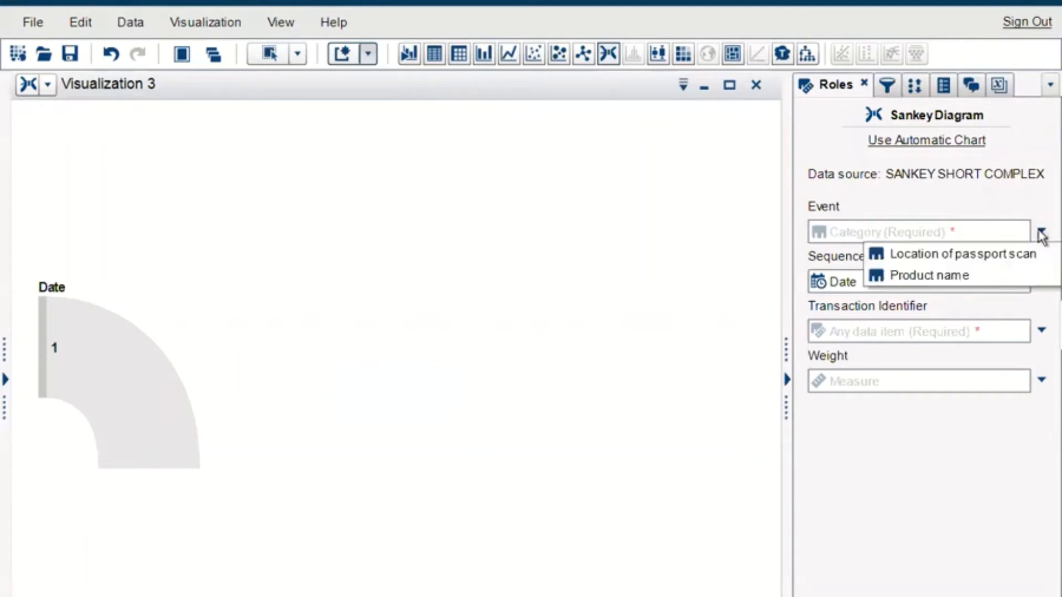
left_click(1007, 255)
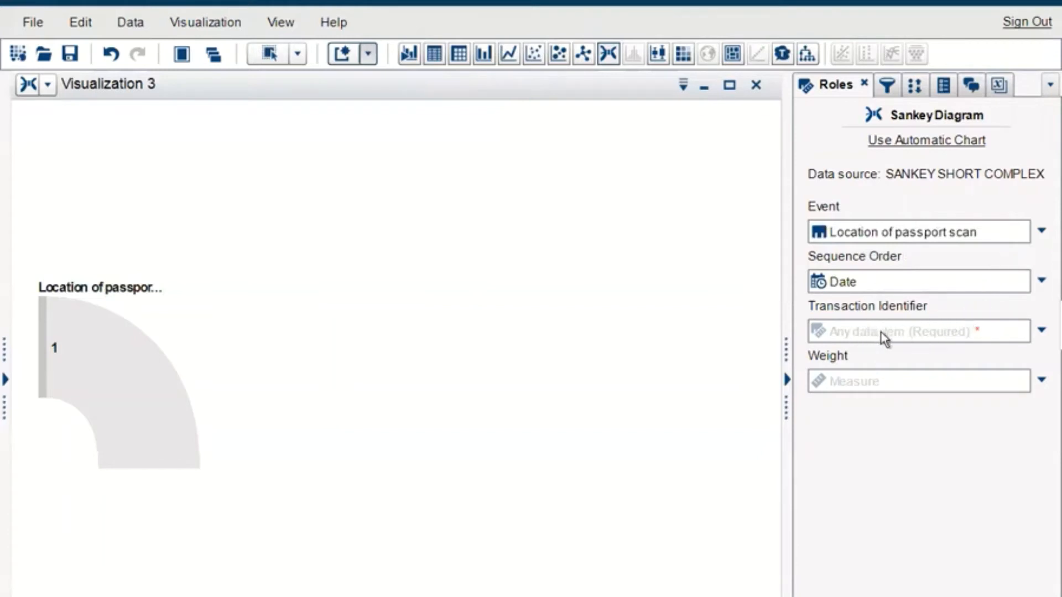
Show the data items and reclassify Customer ID from a measure to a category
left_click(1042, 332)
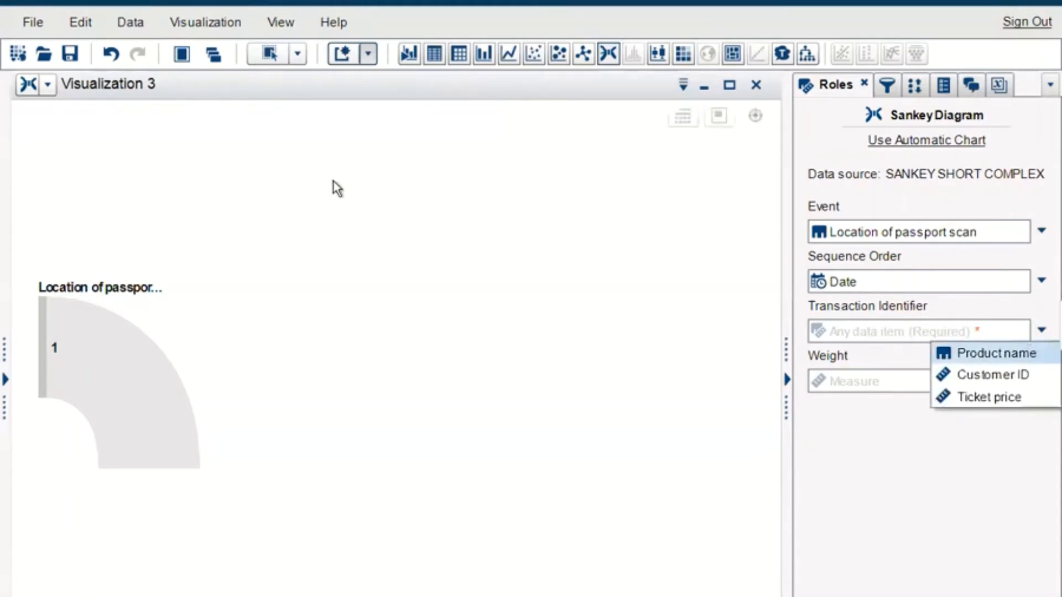
left_click(7, 382)
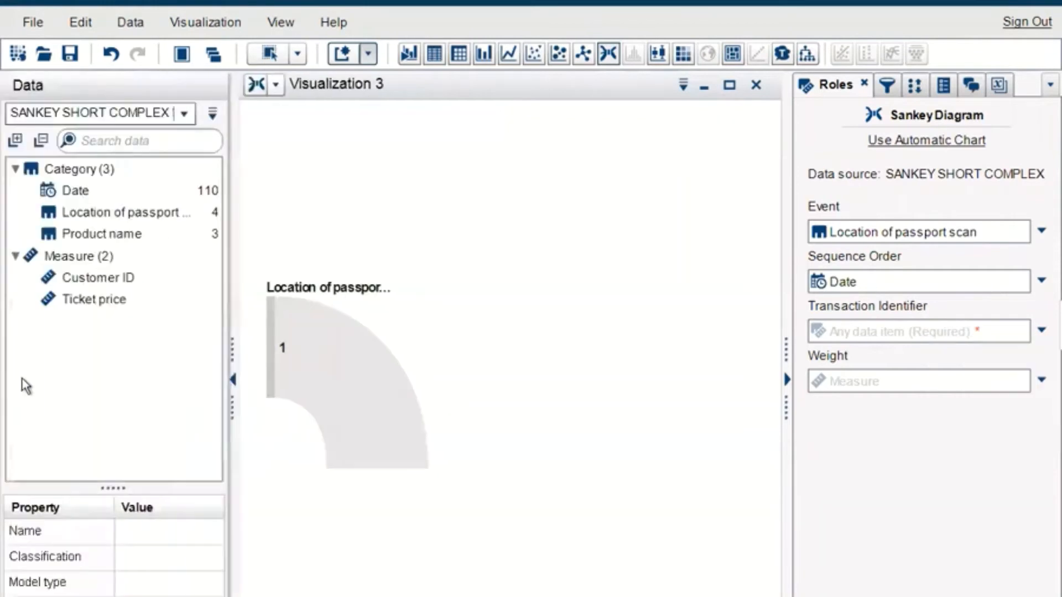
left_click(110, 279)
right_click(115, 278)
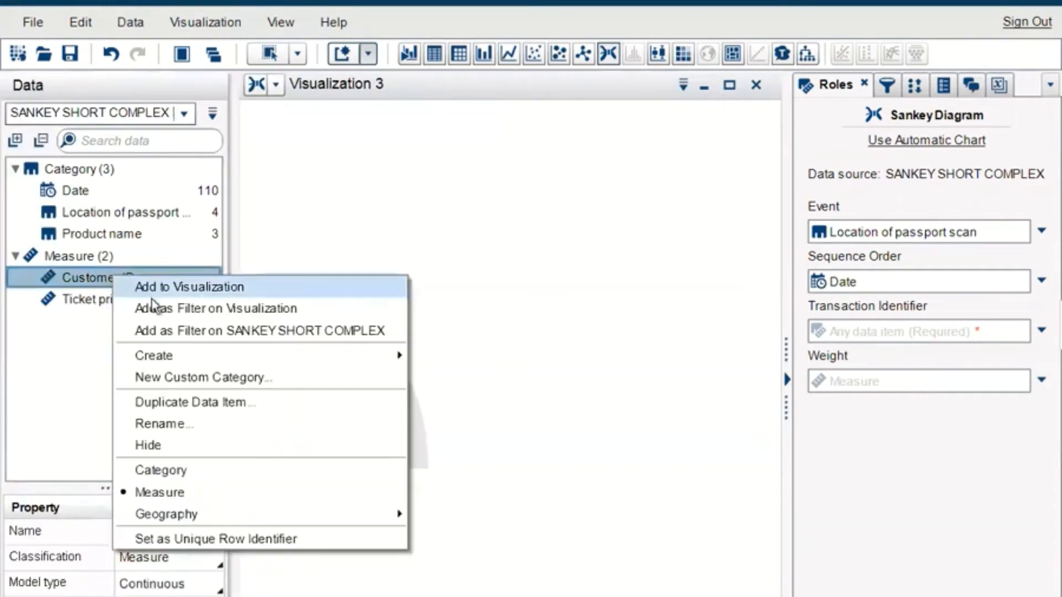
left_click(164, 477)
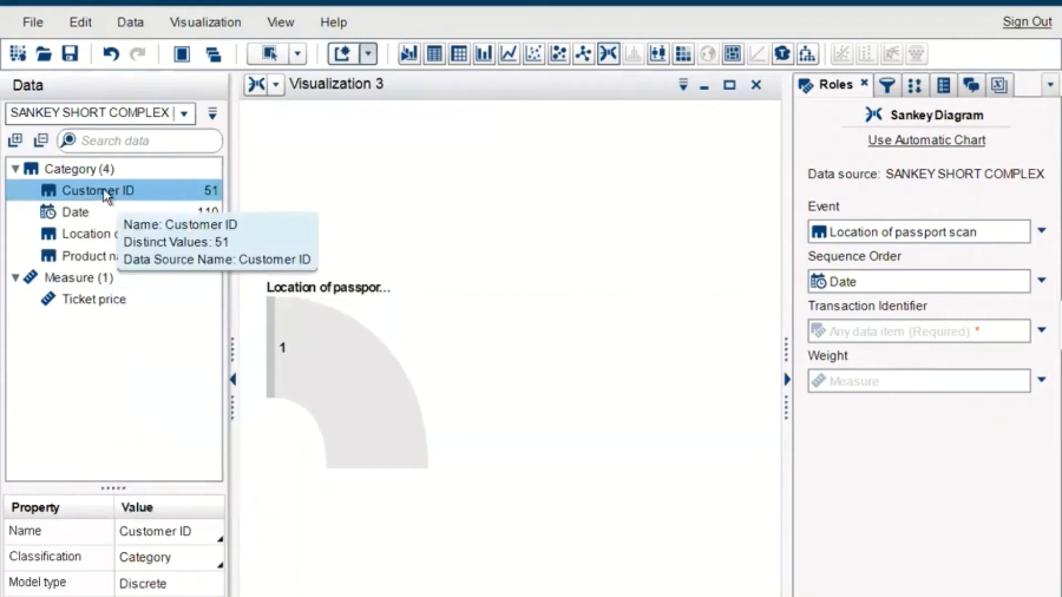
Assign Customer ID as the transaction identifier, then hide the side panes so the diagram fills the workspace
left_click_drag(106, 194, 865, 330)
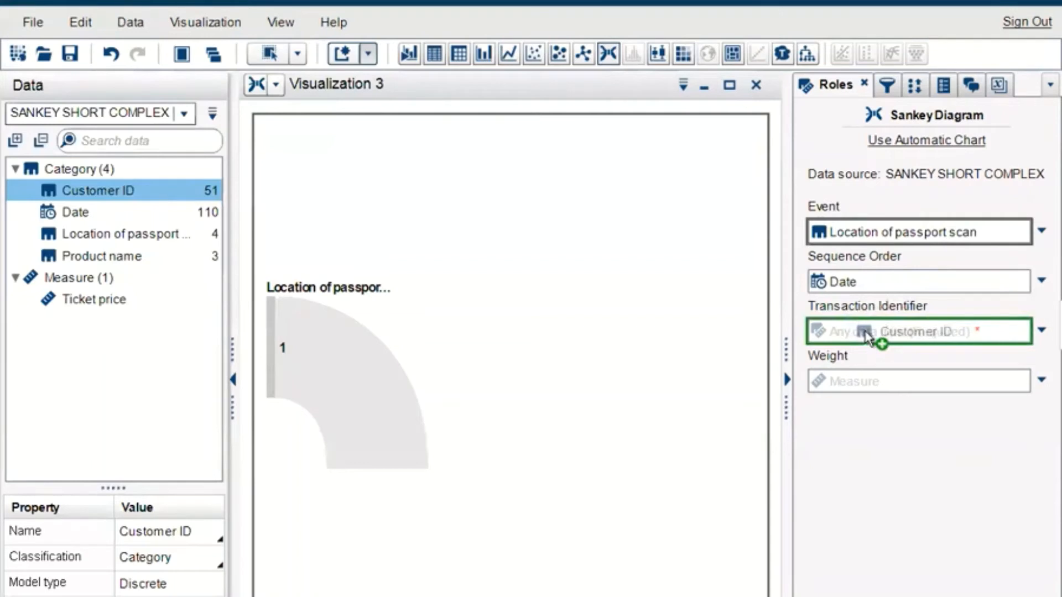
left_click_drag(865, 335, 864, 337)
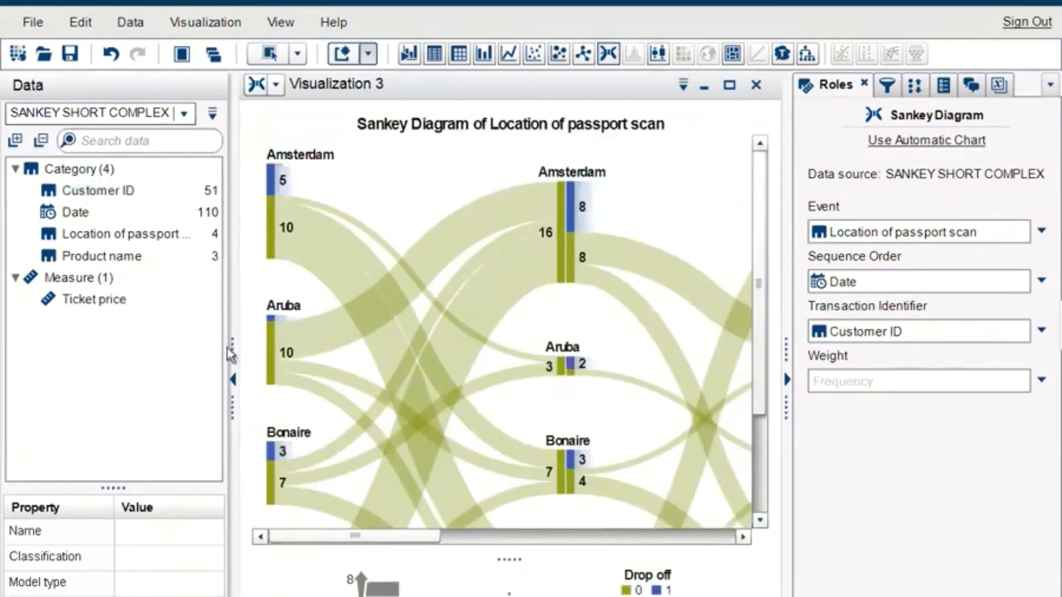
left_click(232, 380)
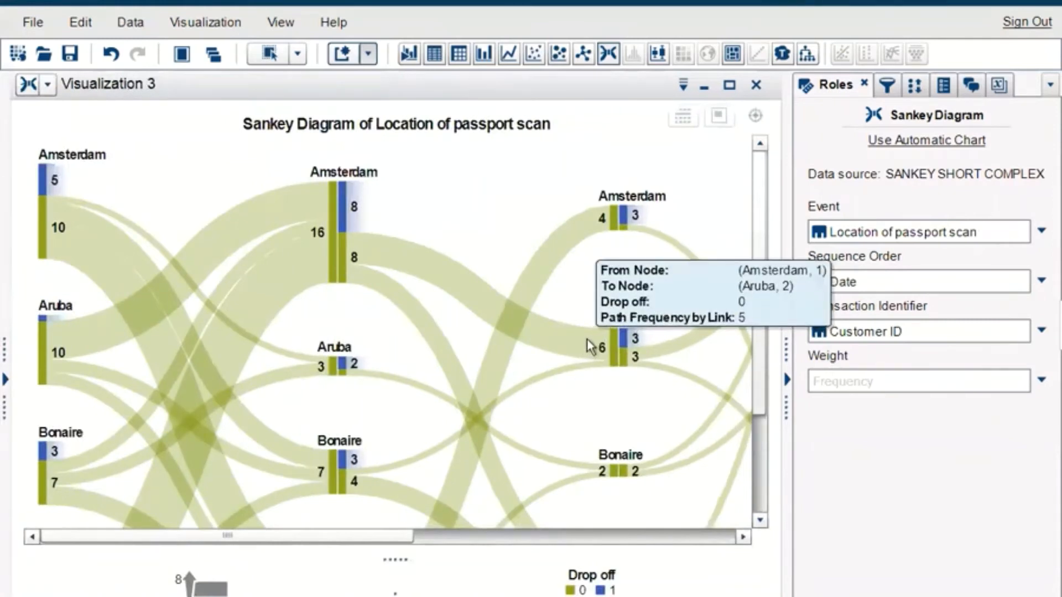
key("ctrl+minus")
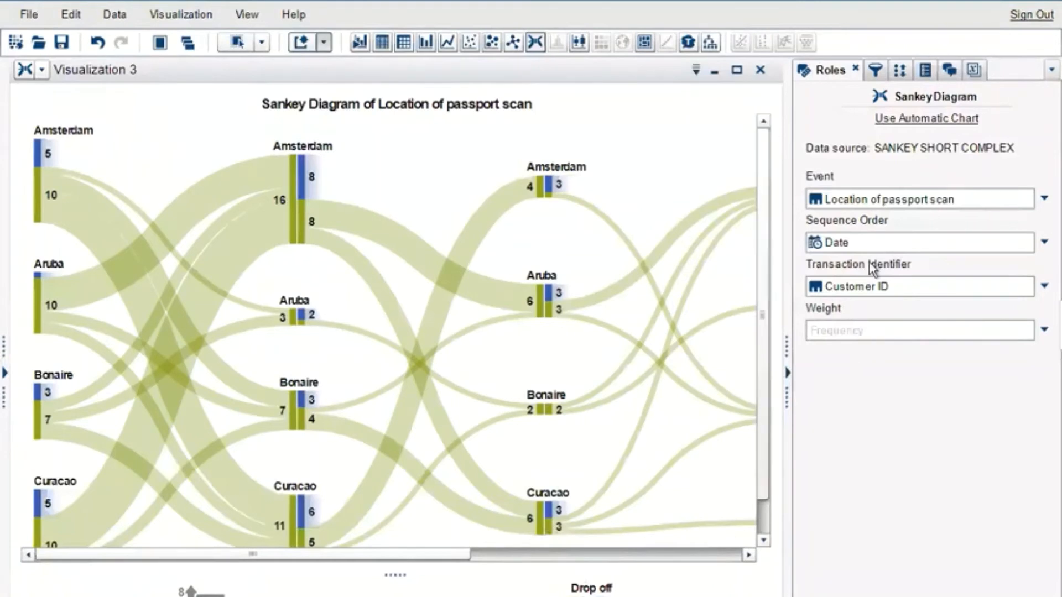
left_click(789, 386)
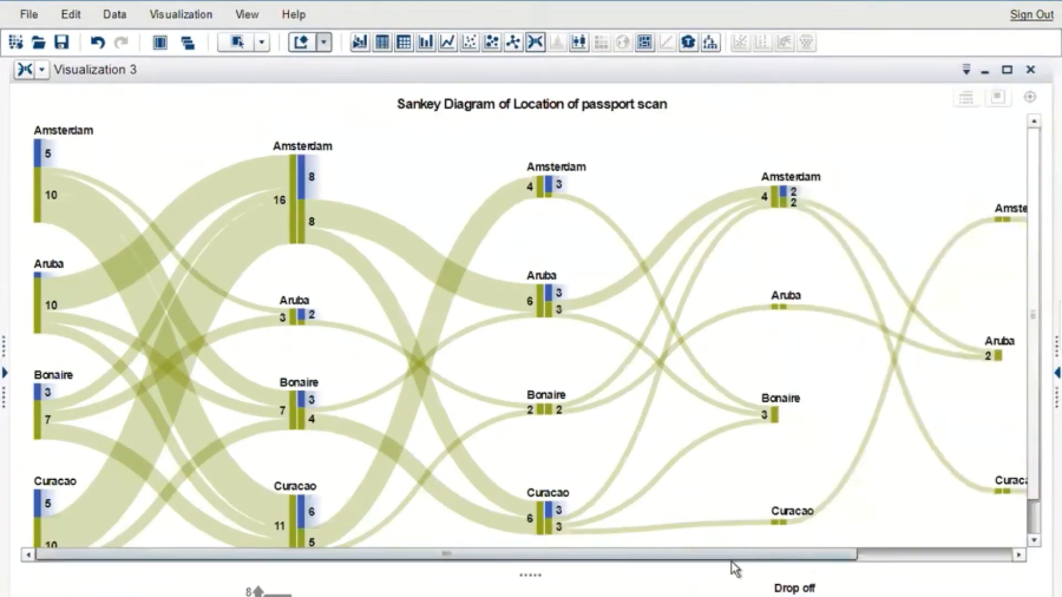
Look over the passport scan flows between Amsterdam, Aruba, Bonaire and Curacao across the diagram's stages
scroll(683, 391, "down", 3)
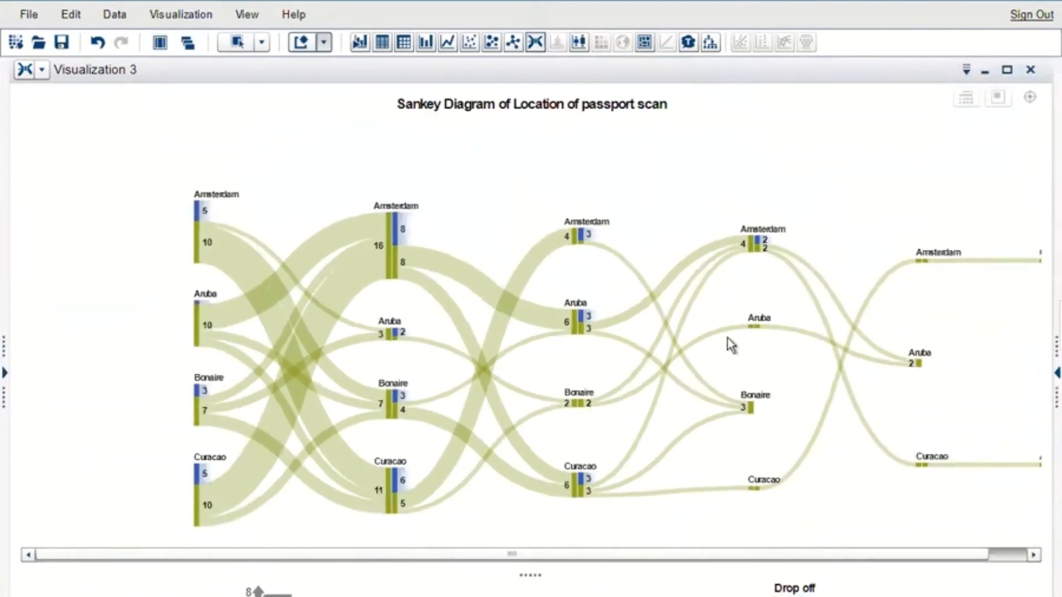
scroll(476, 334, "up", 3)
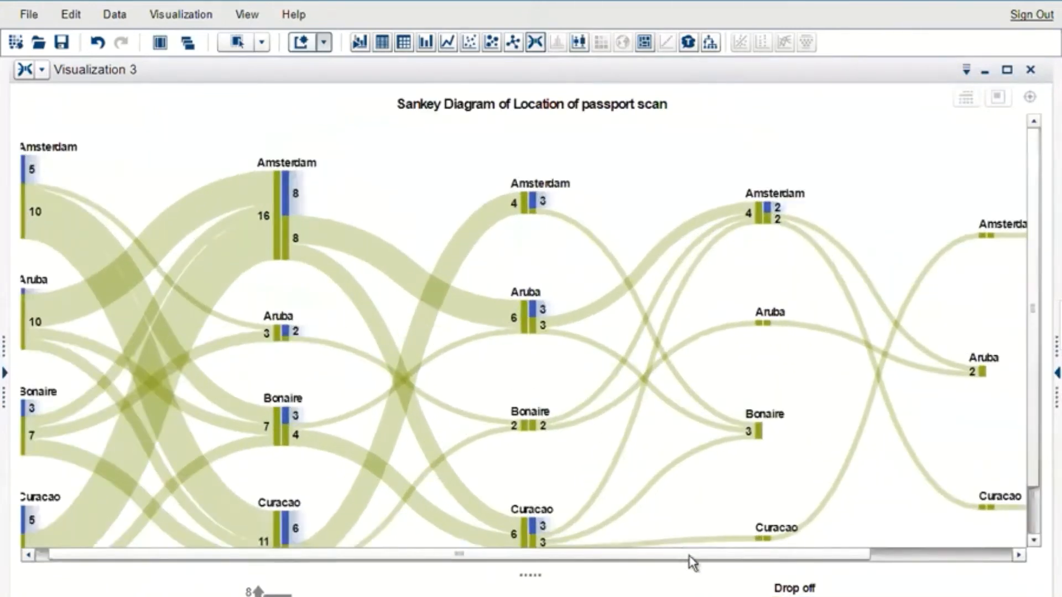
scroll(629, 558, "left", 1)
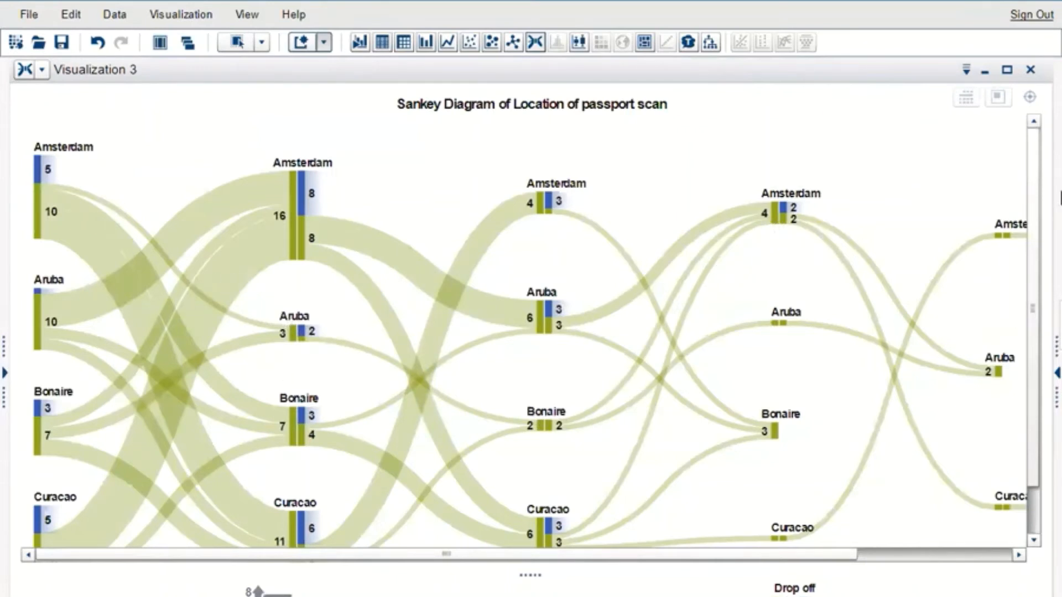
left_click_drag(1036, 166, 1034, 237)
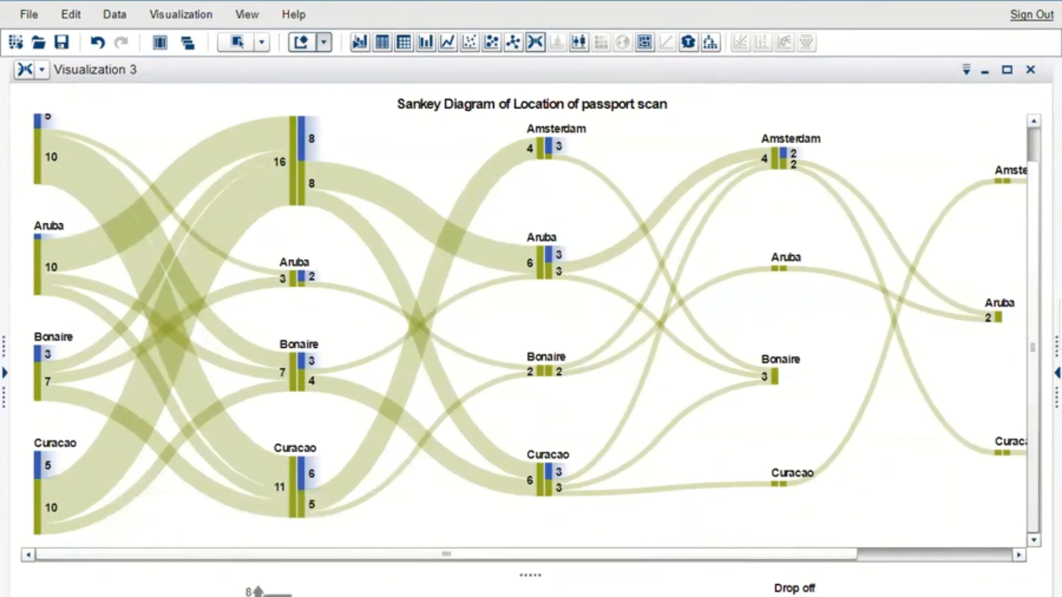
Switch to the Sankey SAS workbook in Excel and view the first trip records
mouse_move(345, 596)
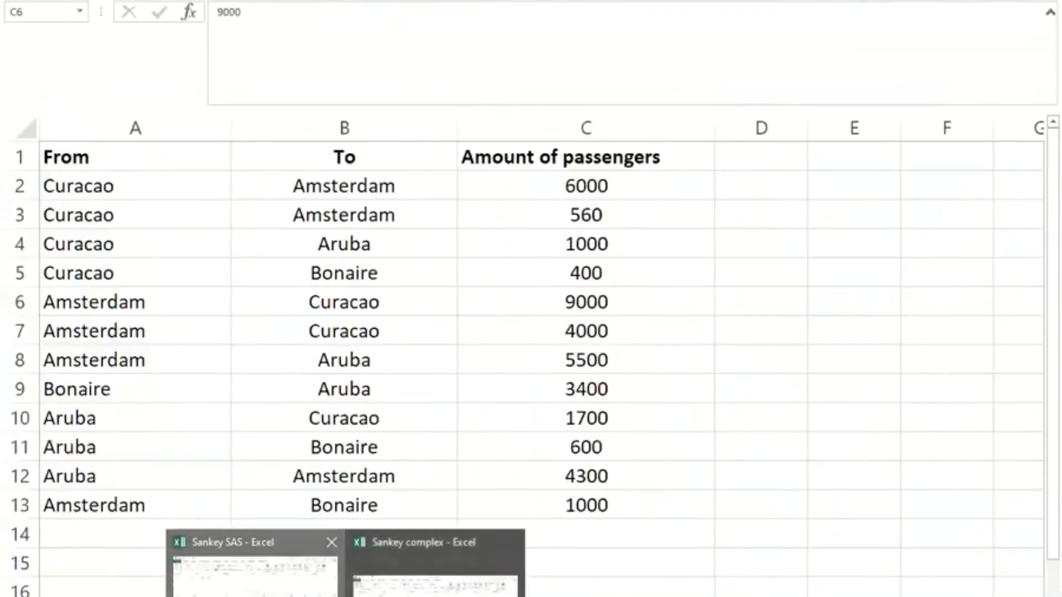
left_click(255, 586)
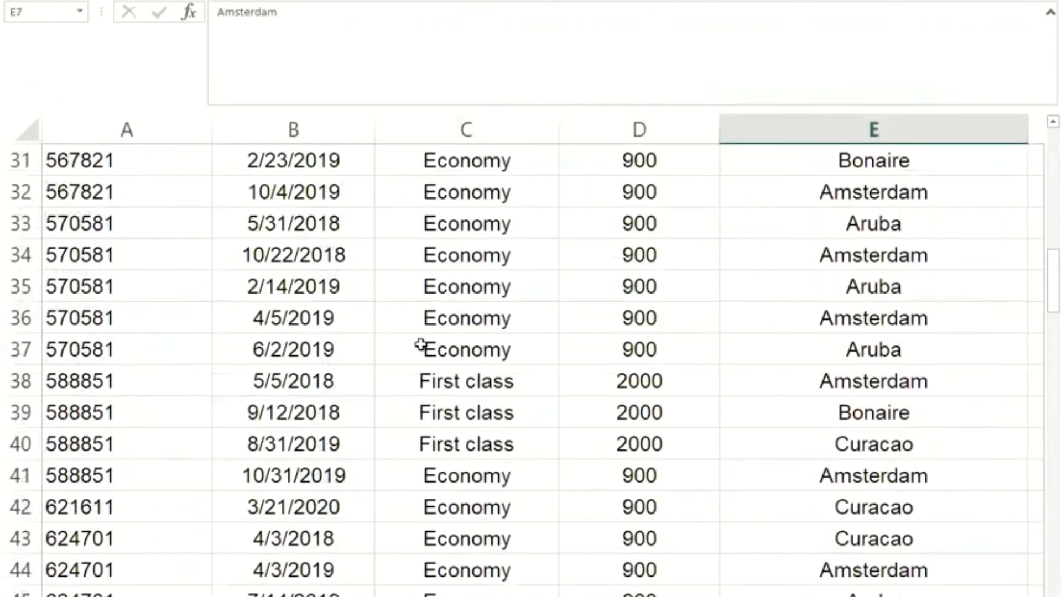
scroll(420, 344, "up", 10)
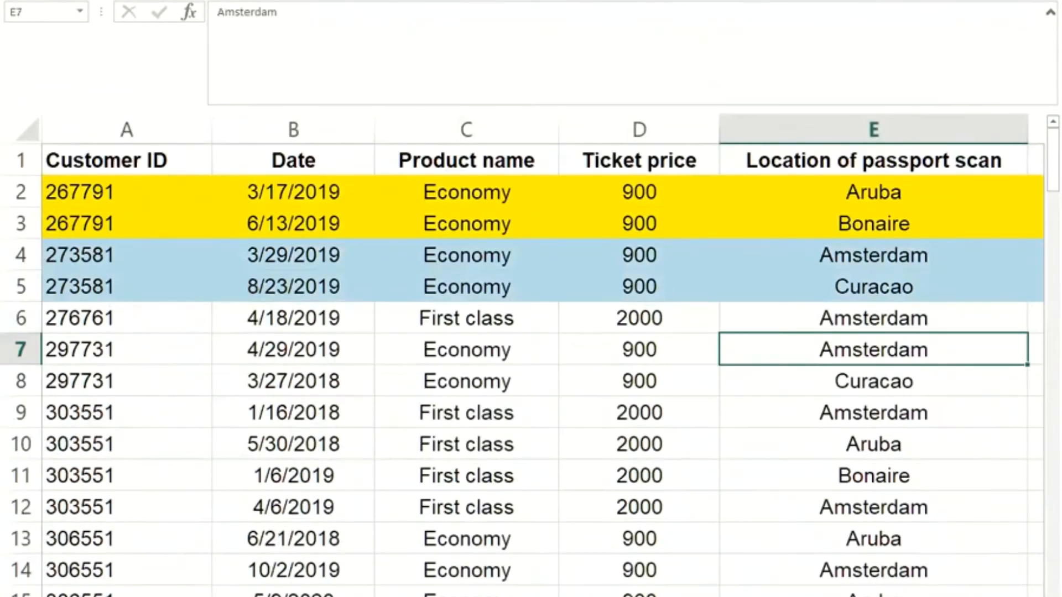
View the Power BI Sankey diagram, then switch to the From, To and Amount of passengers table in the Sankey complex workbook
left_click(500, 570)
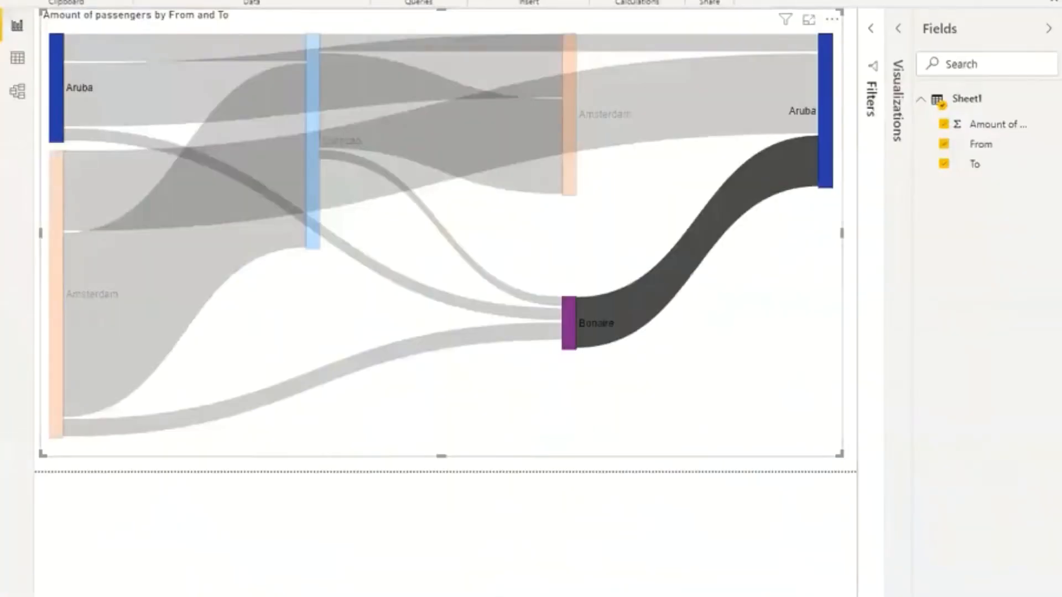
mouse_move(345, 596)
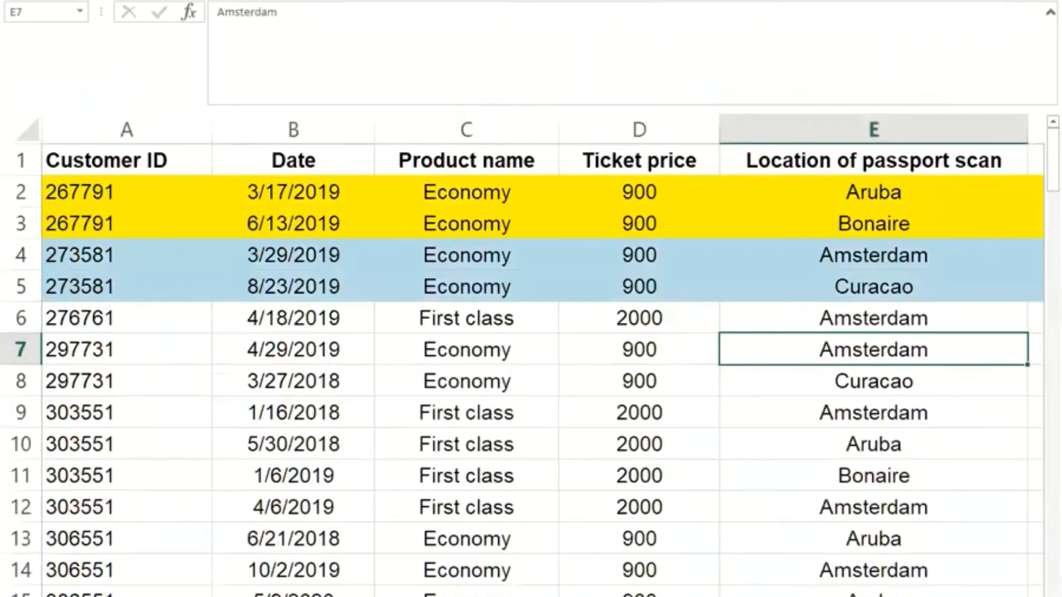
left_click(440, 586)
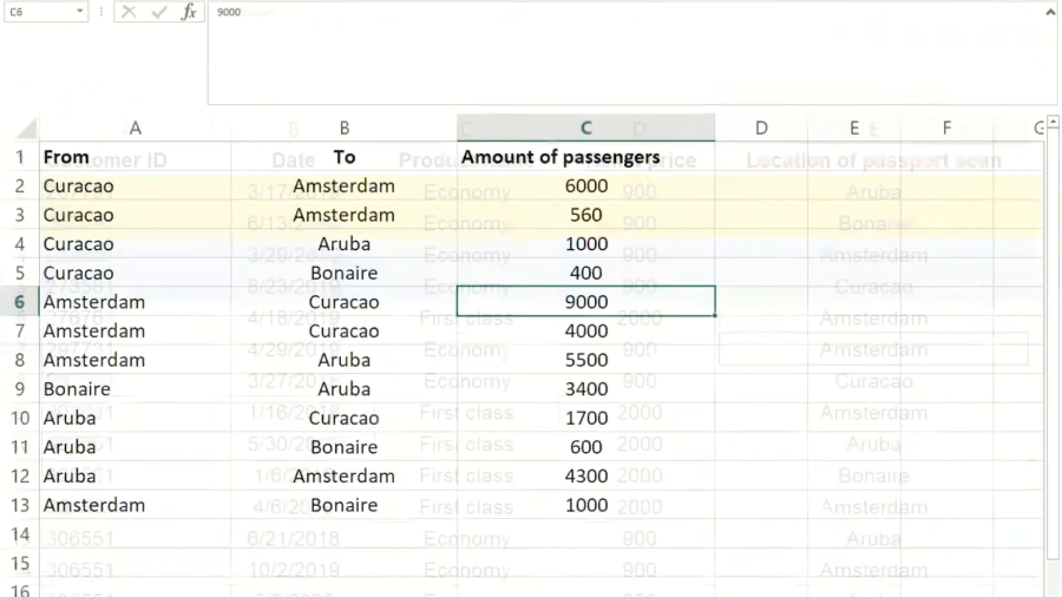
left_click(502, 561)
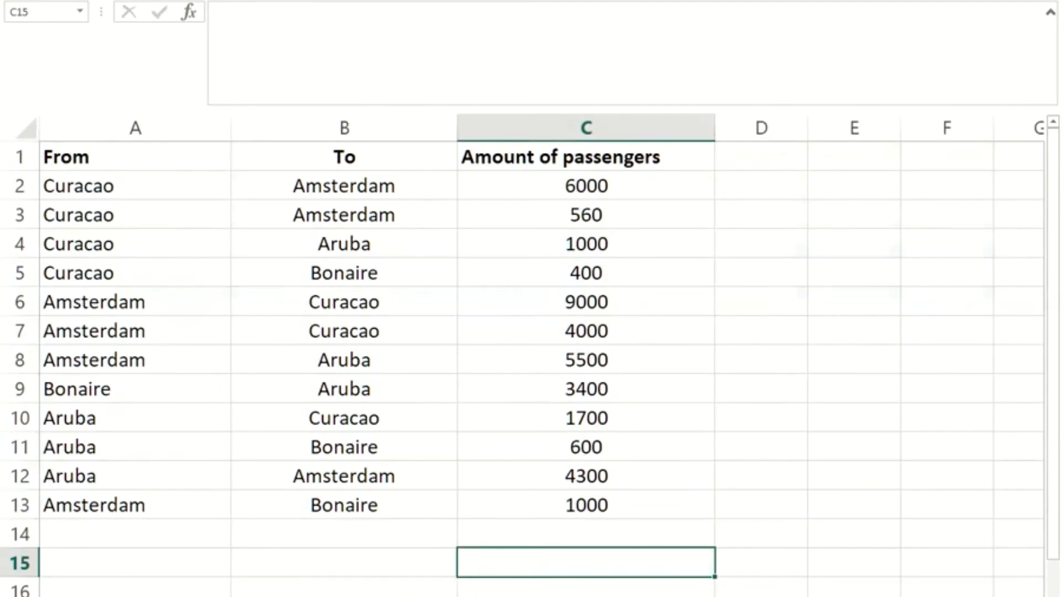
Switch back to the SAS session and examine the Sankey diagram from the Amsterdam nodes down to the Curacao nodes
left_click(427, 596)
left_click(517, 586)
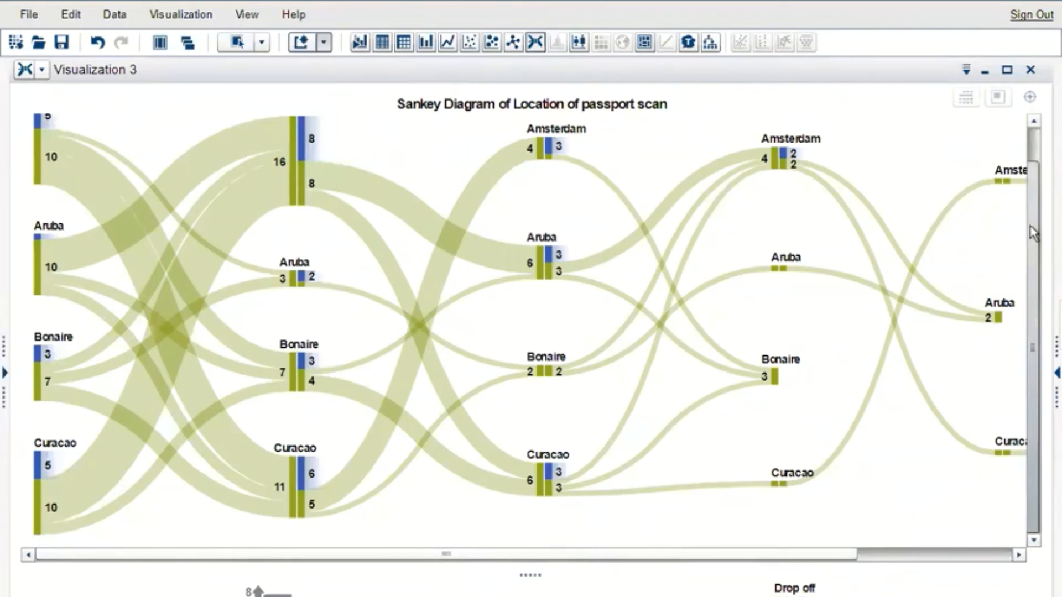
left_click_drag(1034, 235, 1033, 162)
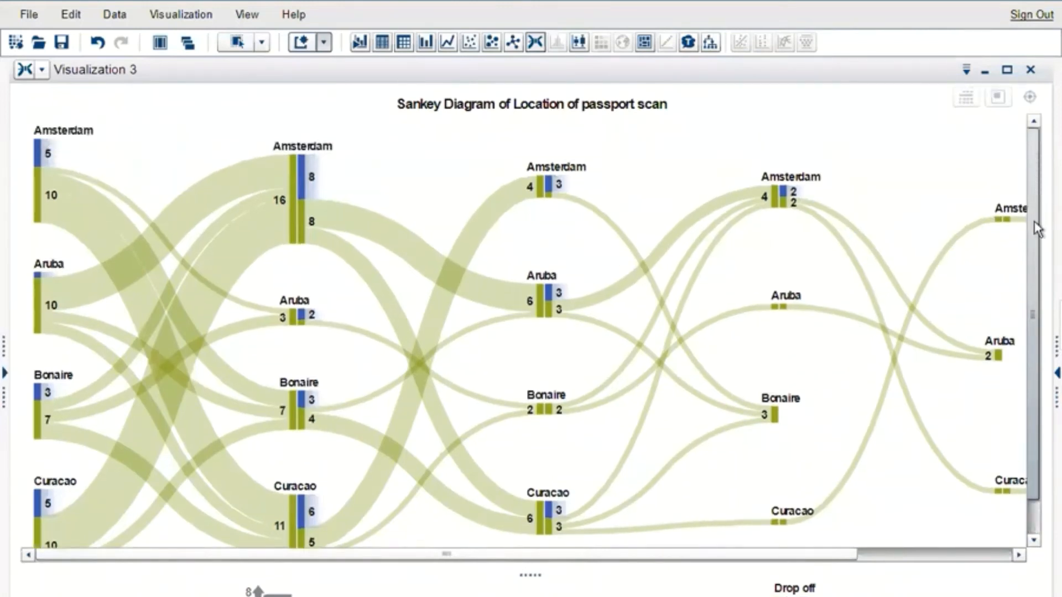
left_click_drag(1031, 281, 1030, 297)
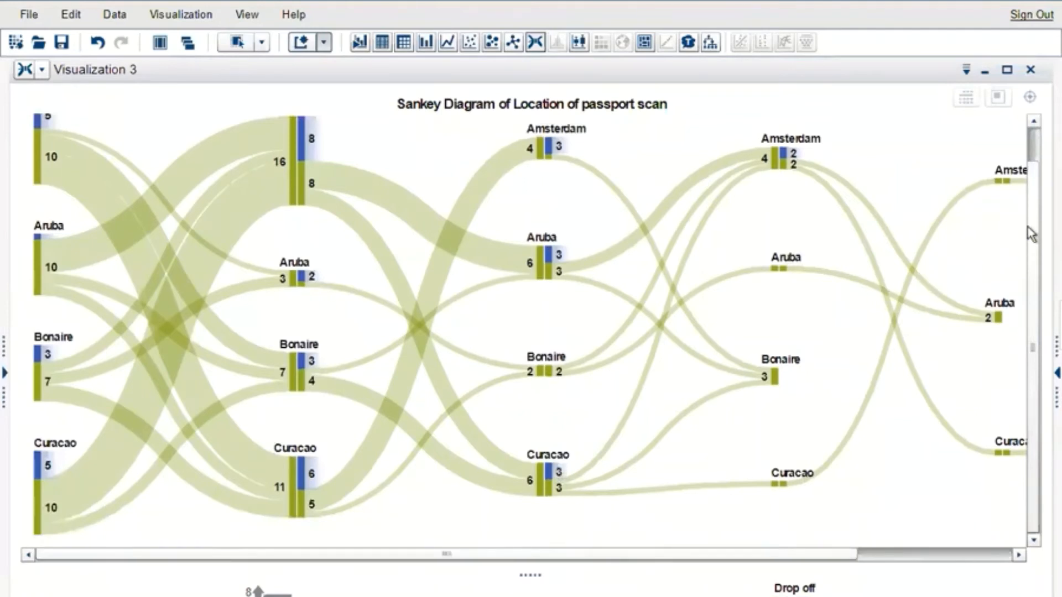
left_click_drag(1030, 218, 1042, 173)
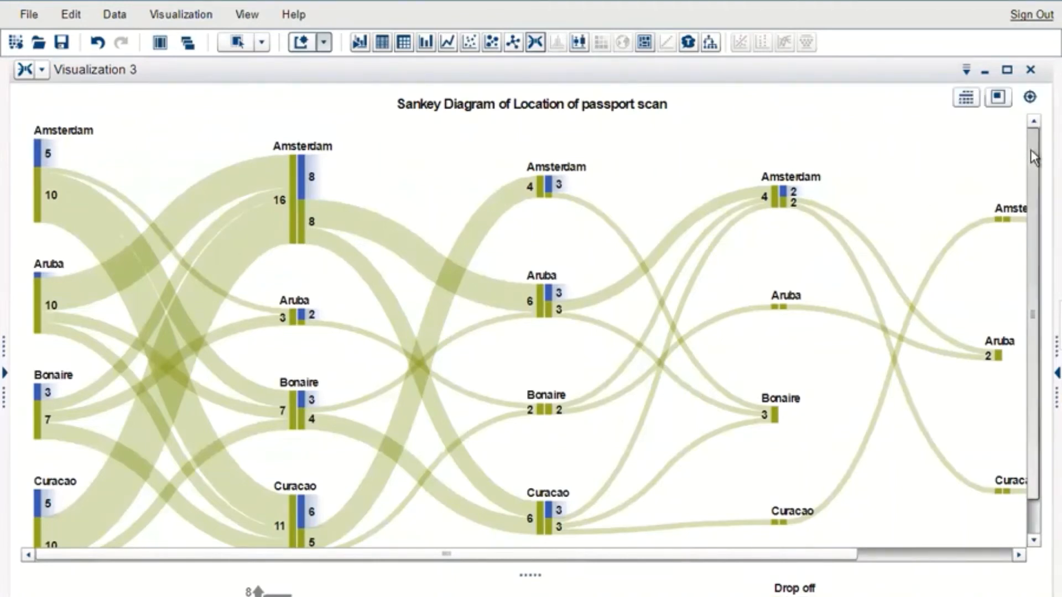
left_click_drag(1031, 149, 1035, 232)
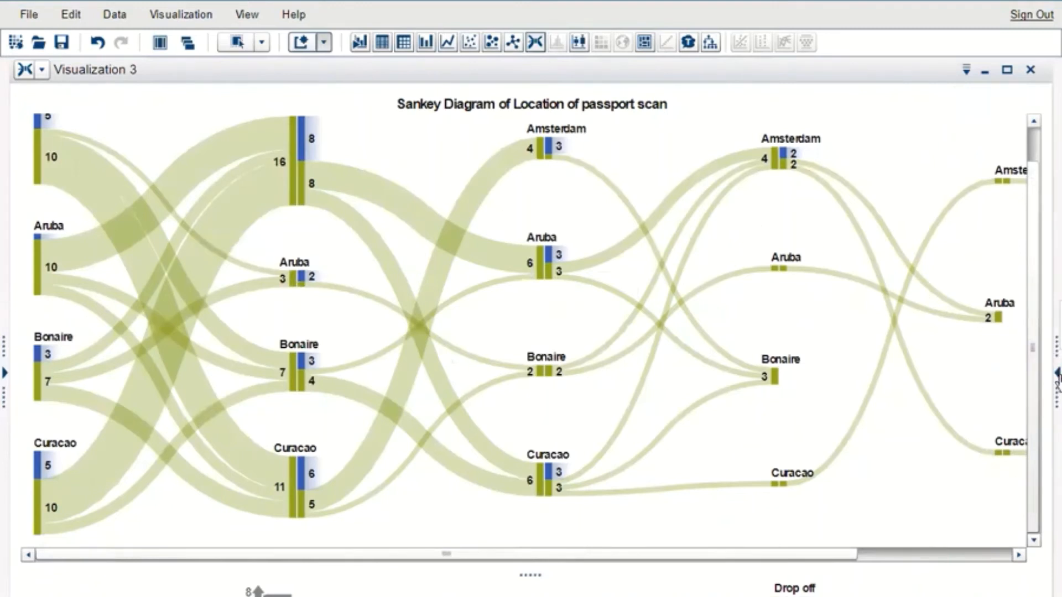
Show the diagram's role settings again, set Ticket price as the weight and inspect the weighted links
left_click(1058, 377)
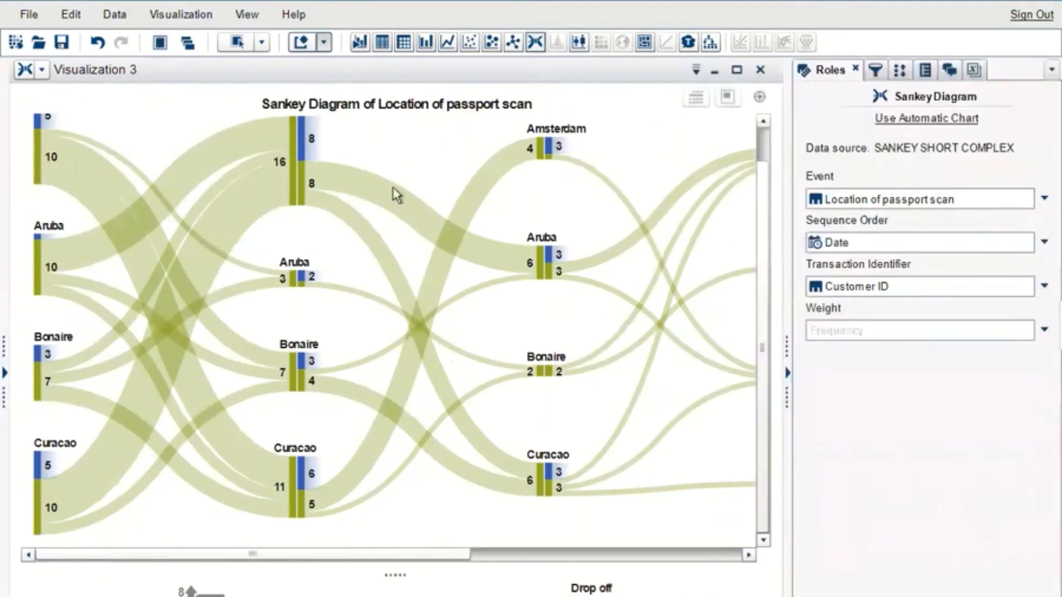
left_click_drag(761, 194, 765, 158)
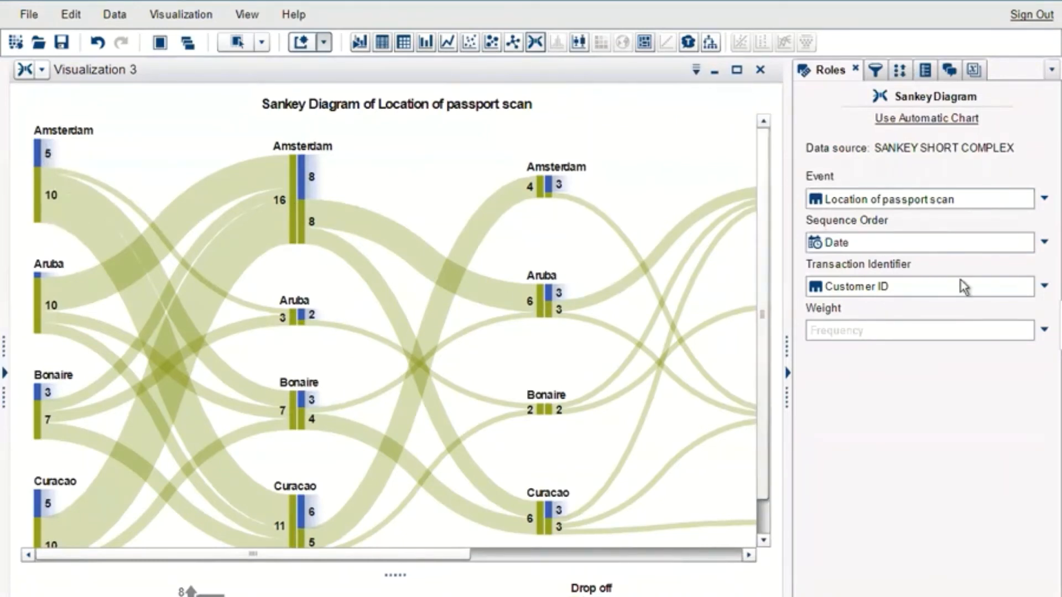
left_click(1044, 332)
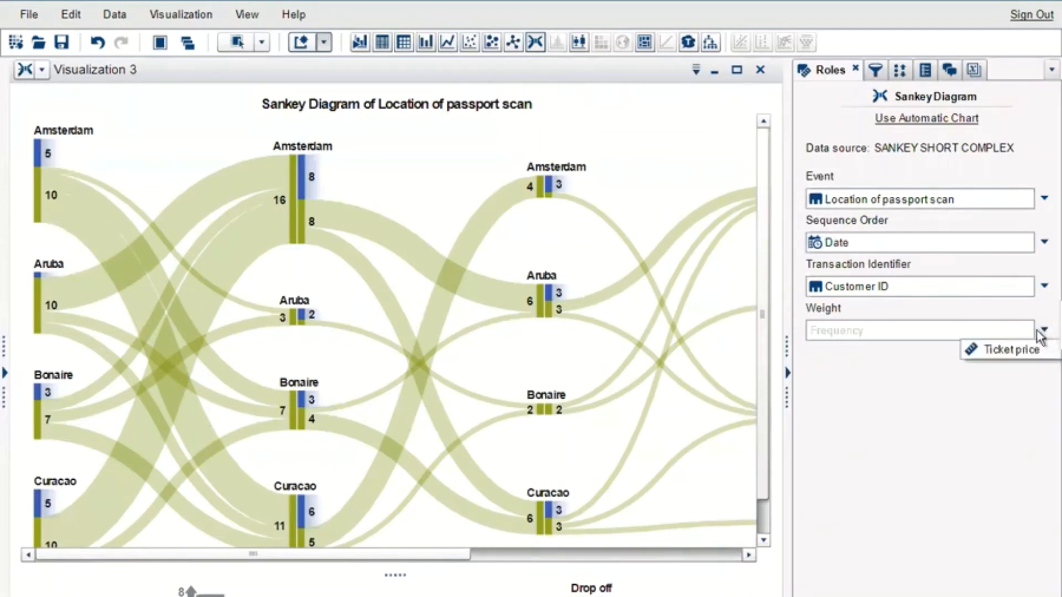
left_click(1007, 351)
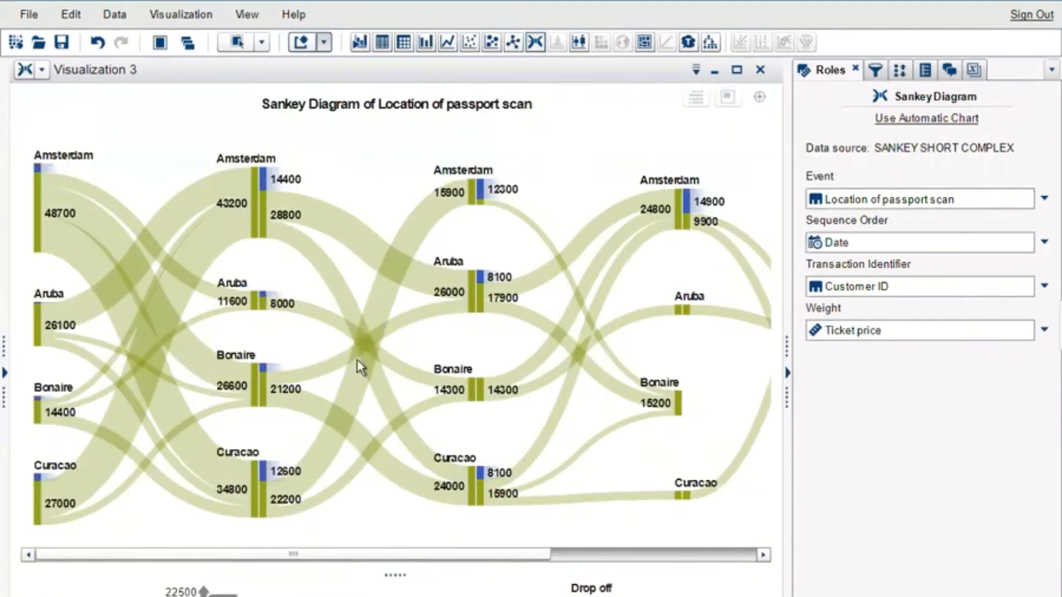
mouse_move(357, 360)
mouse_move(499, 268)
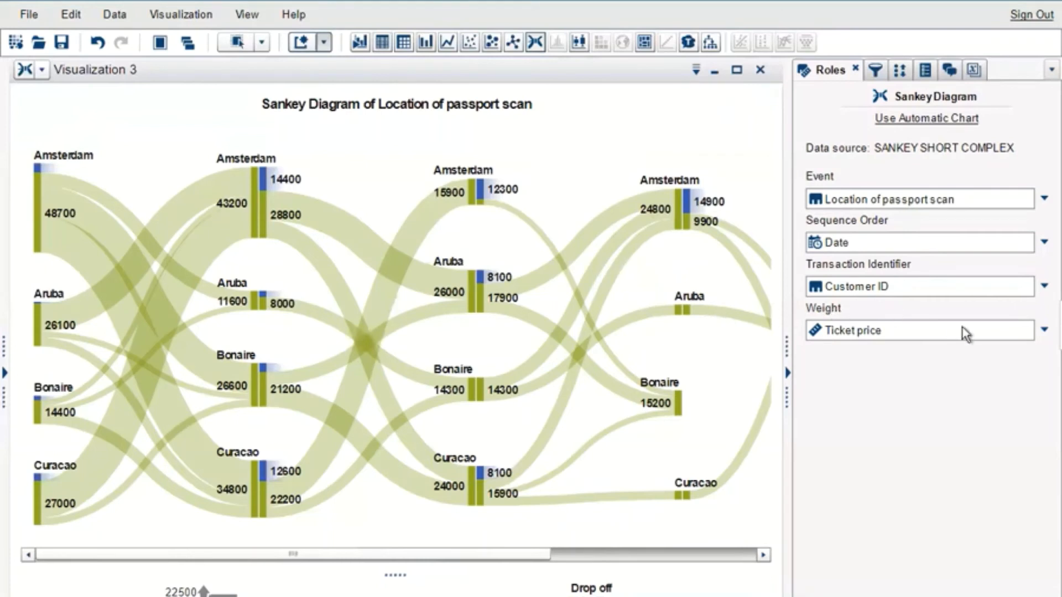
Remove Ticket price as the weight of the Sankey diagram and shrink the view to fit more of the diagram
right_click(999, 333)
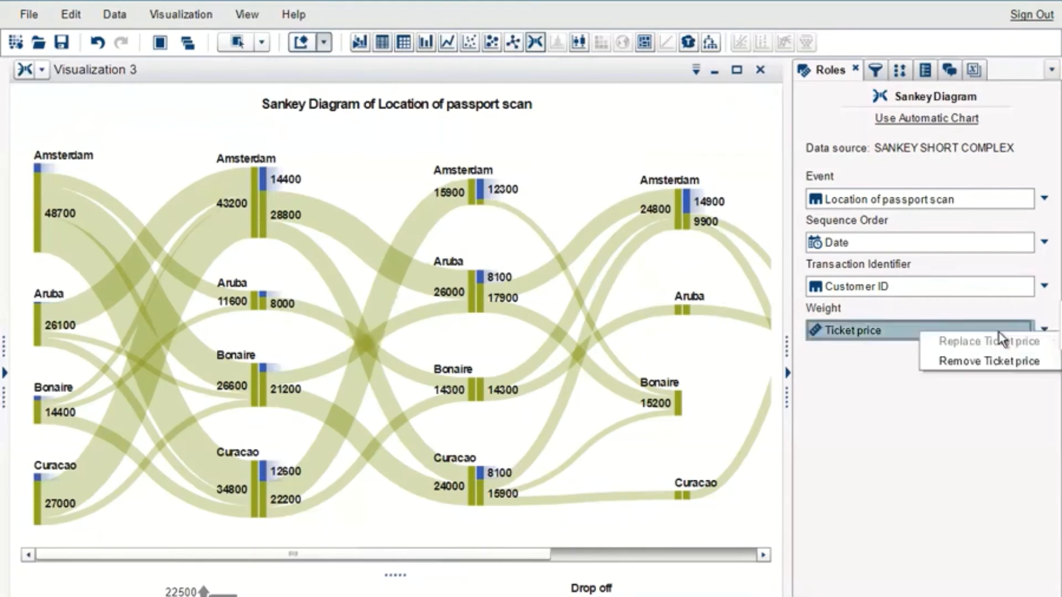
left_click(983, 365)
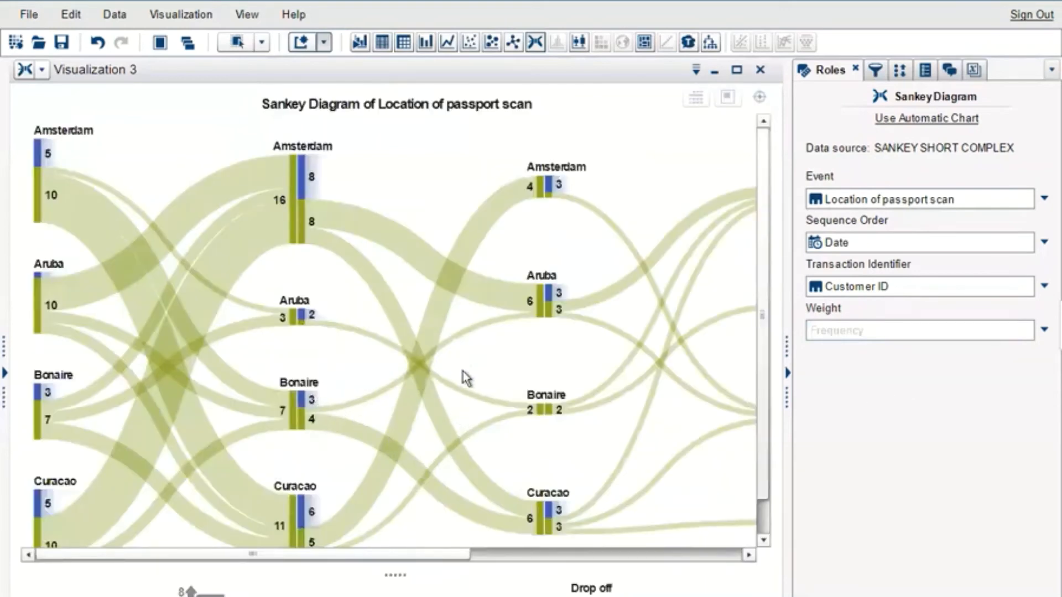
mouse_move(475, 338)
key("ctrl+minus")
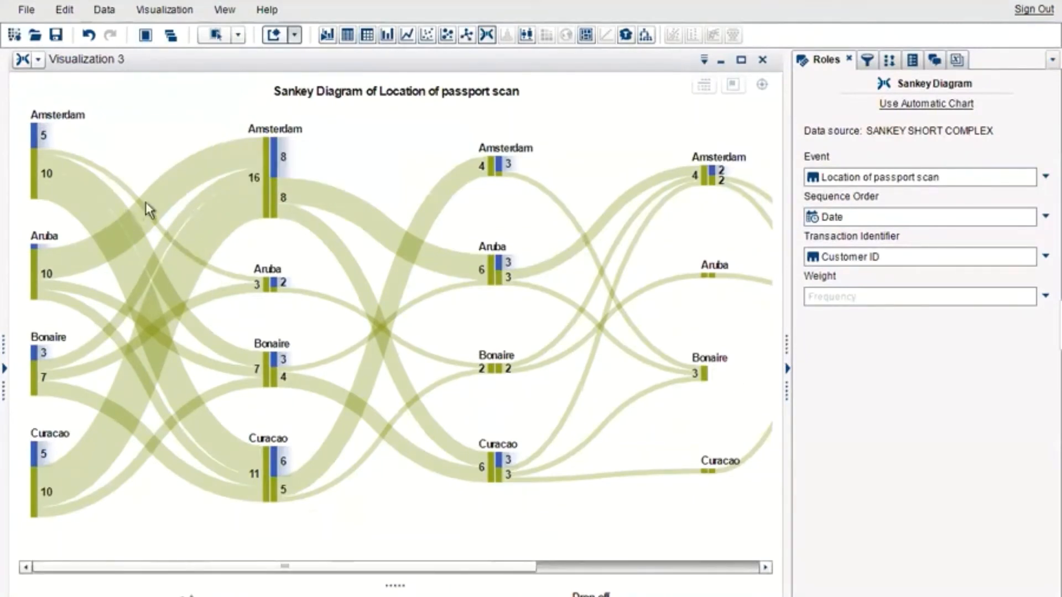
Add a path condition from the Amsterdam to Curacao link that includes only paths starting with Amsterdam
mouse_move(145, 201)
right_click(83, 198)
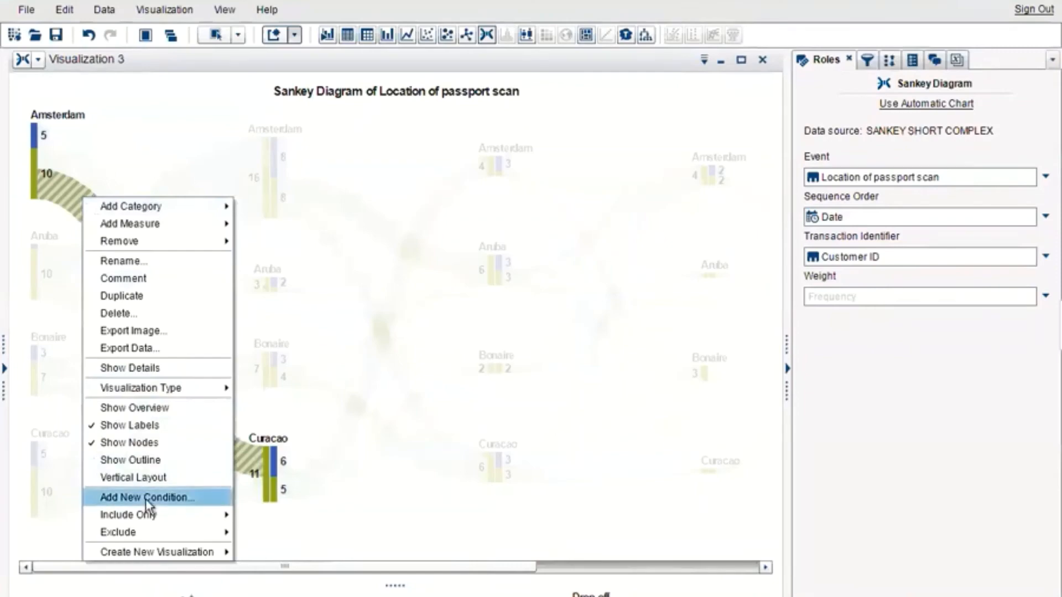
left_click(145, 497)
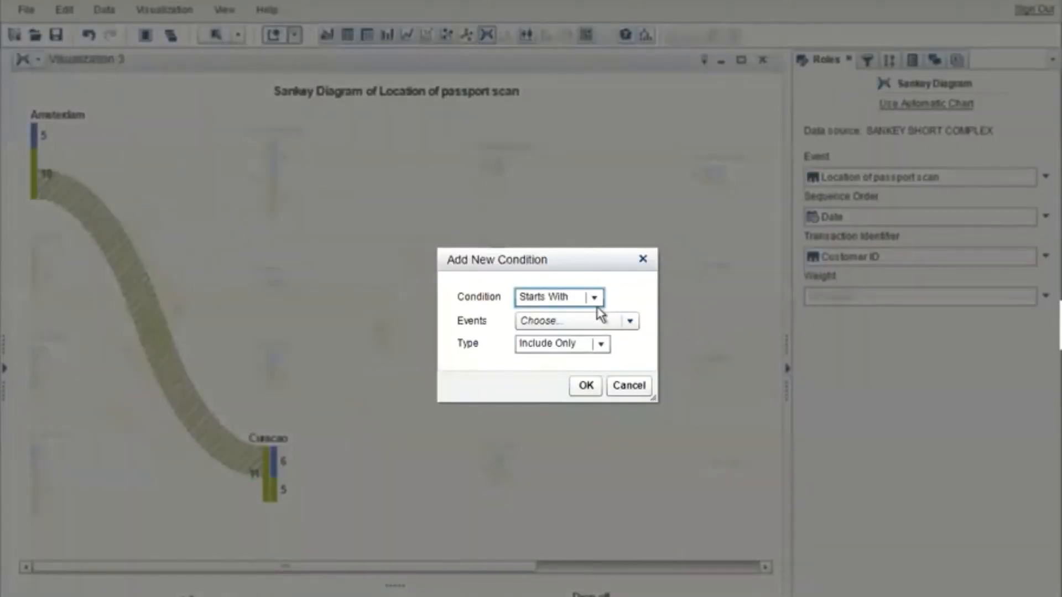
left_click(595, 297)
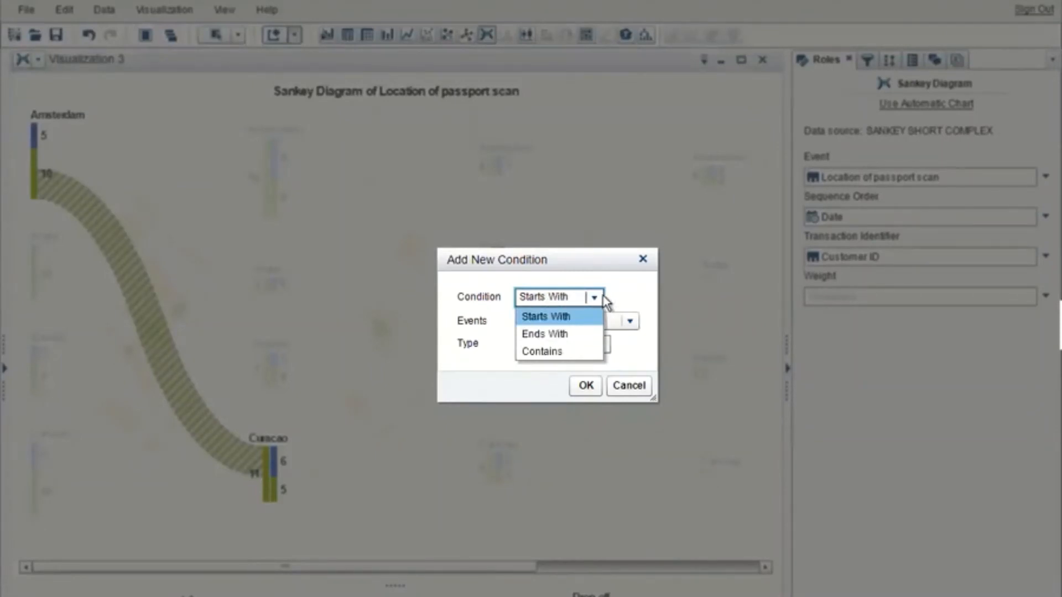
left_click(607, 301)
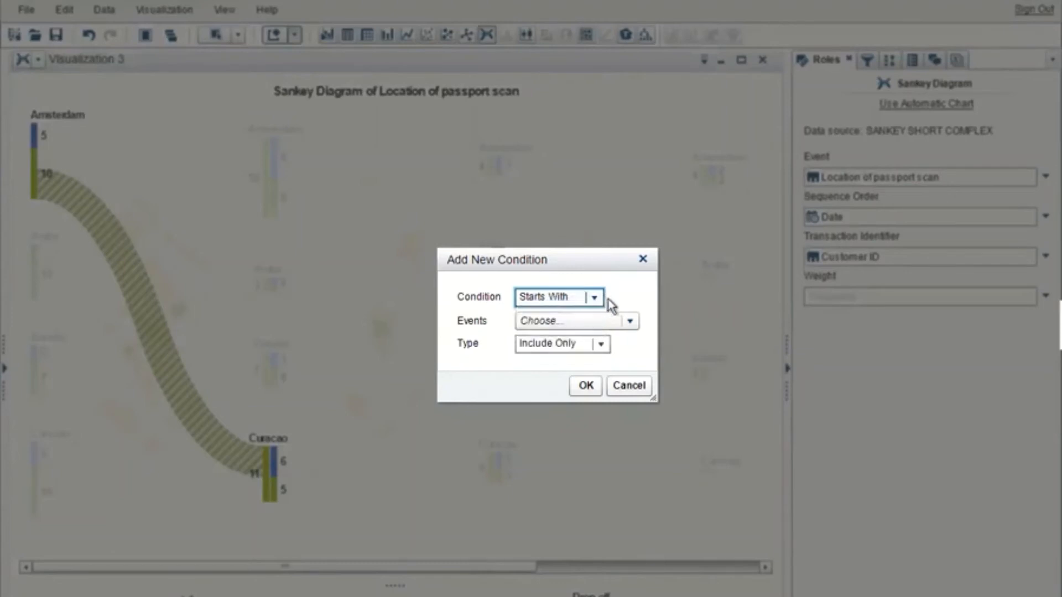
left_click(636, 326)
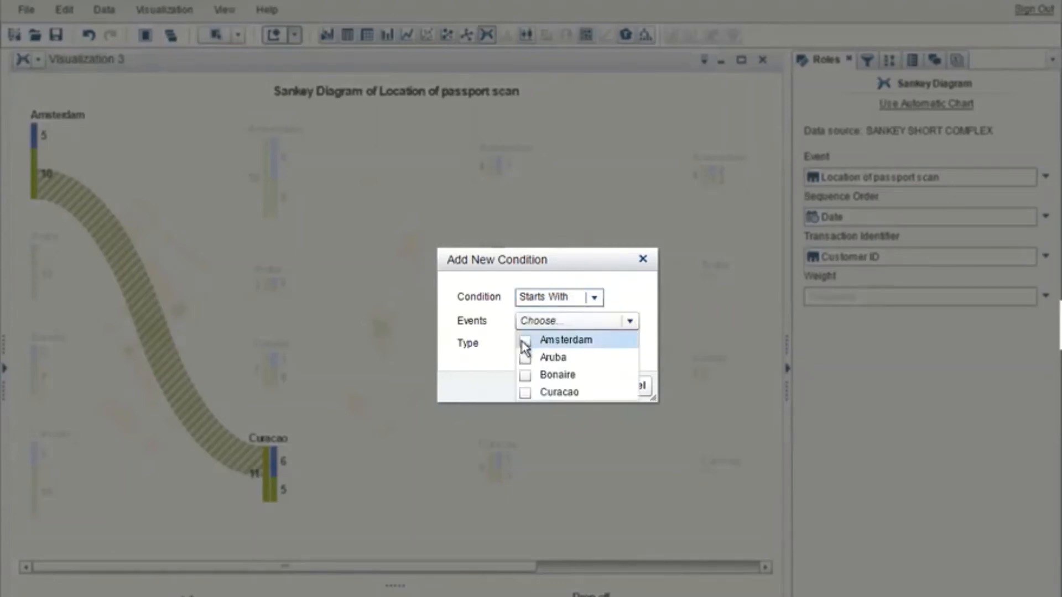
left_click(524, 341)
left_click(500, 367)
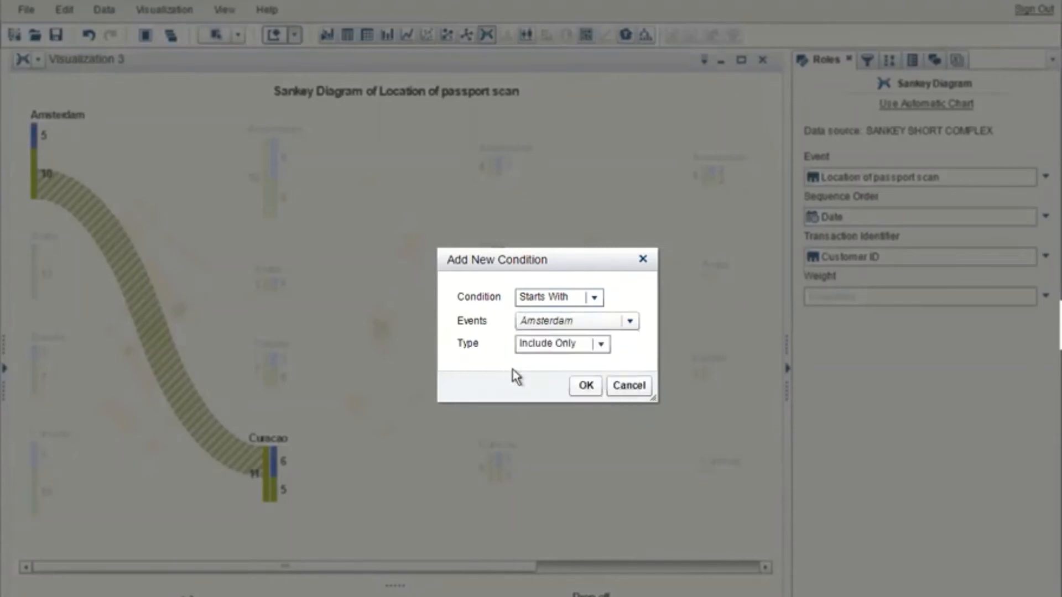
left_click(587, 387)
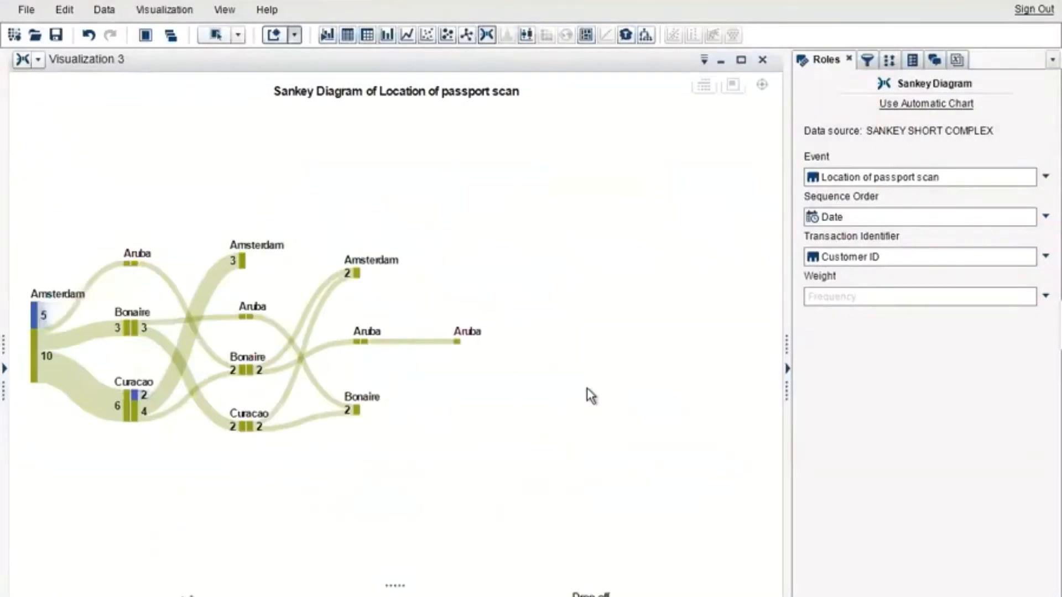
Hide the role settings and show an enlarged details table beneath the Sankey diagram
left_click(786, 371)
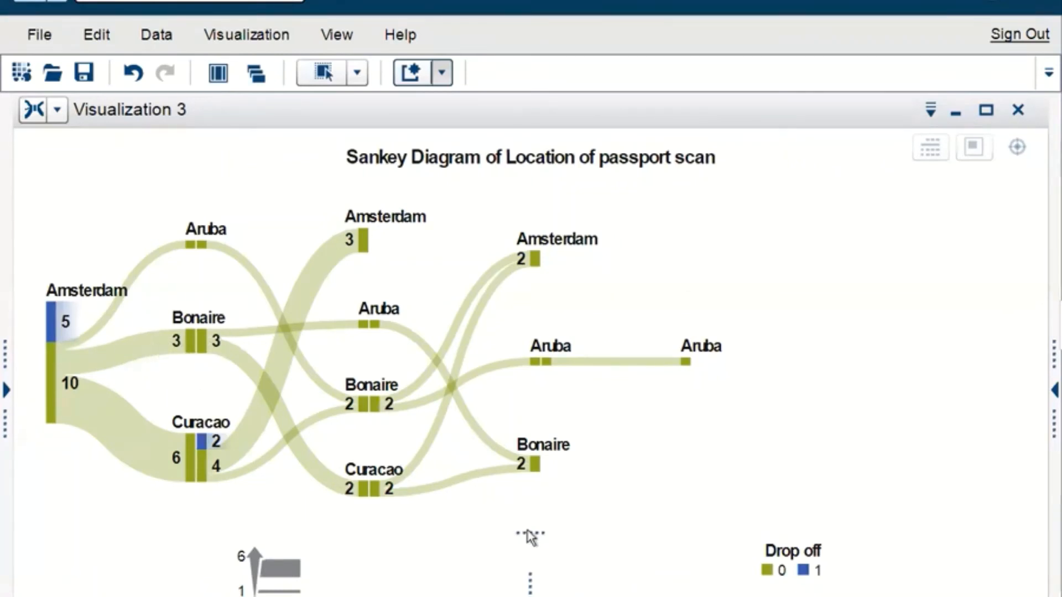
left_click_drag(534, 530, 537, 396)
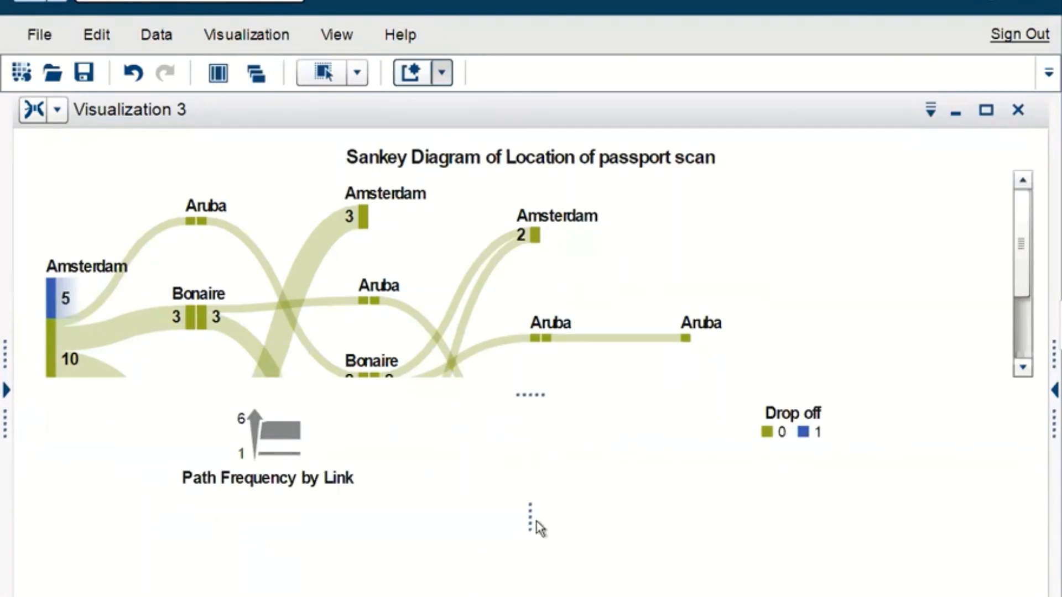
right_click(518, 340)
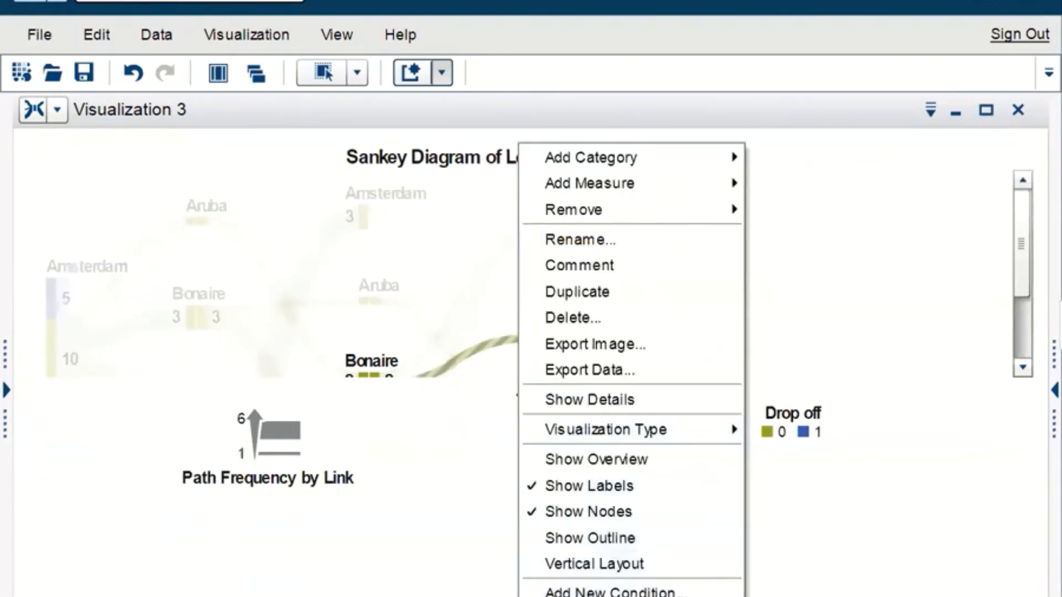
left_click(603, 407)
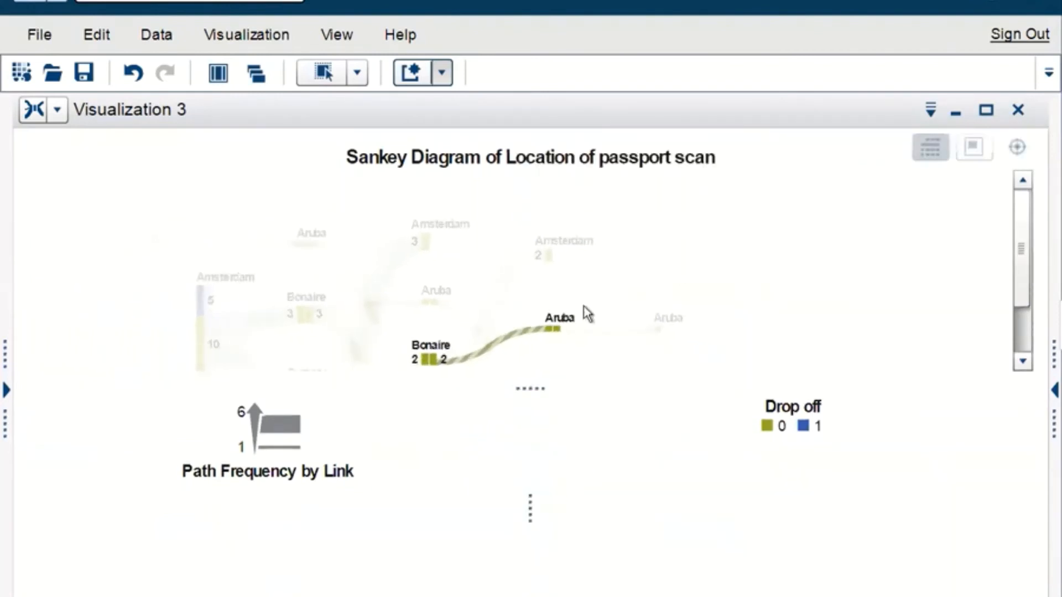
left_click_drag(541, 584, 562, 280)
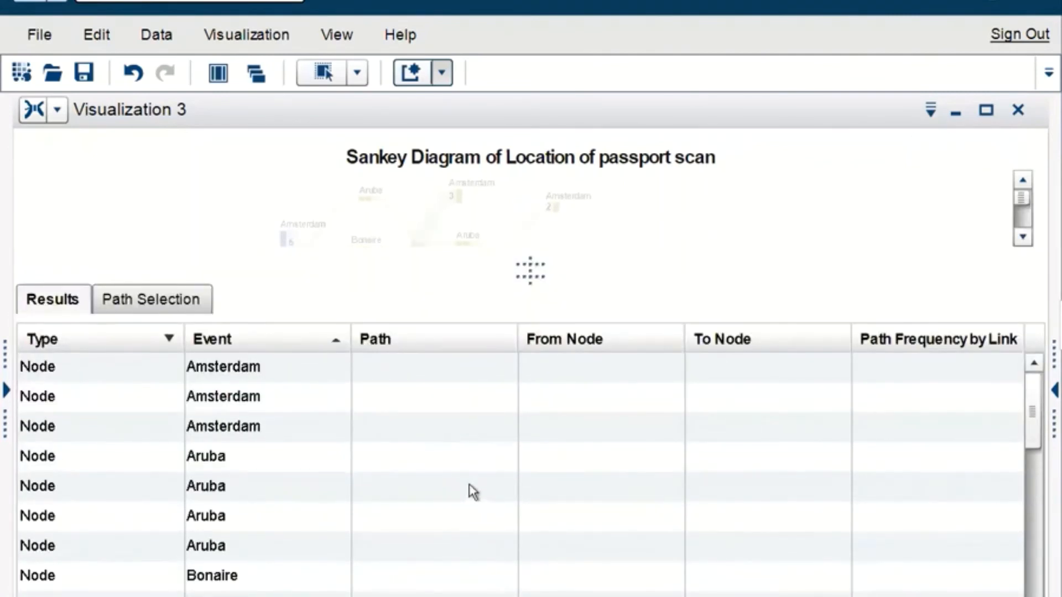
Examine the node and link rows in the details results, including the from node, to node and path frequency
scroll(469, 484, "down", 1)
scroll(656, 458, "down", 2)
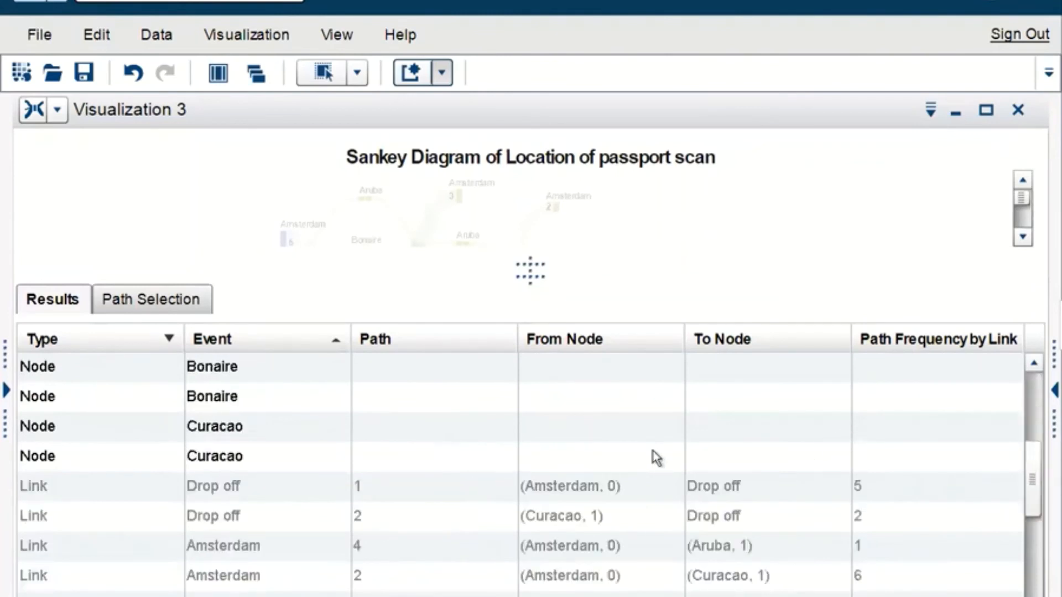
scroll(657, 458, "up", 2)
scroll(657, 458, "down", 1)
scroll(657, 458, "down", 1)
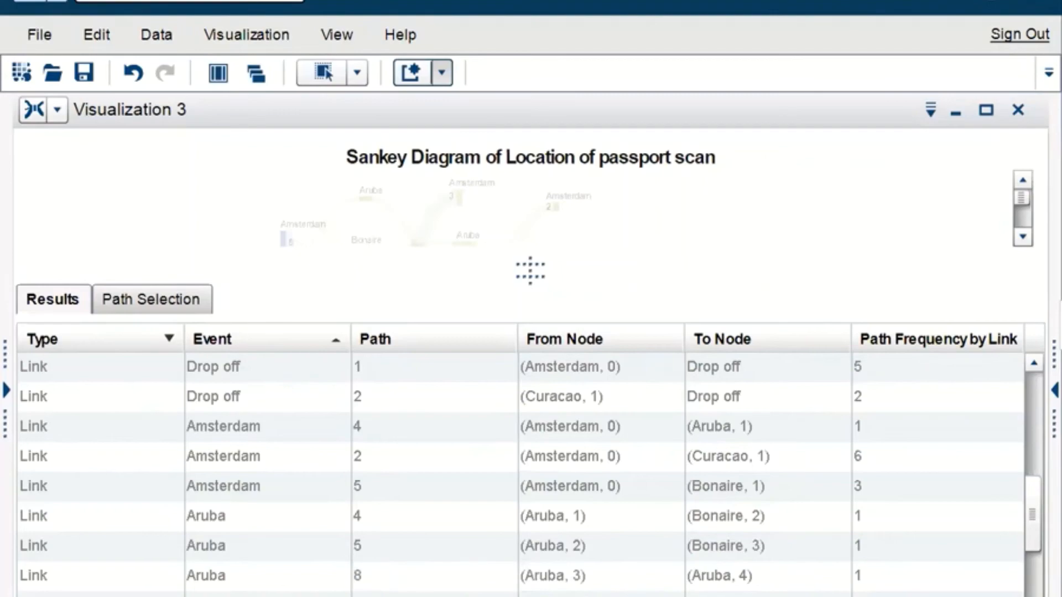
Switch to the From, To and Amount of passengers table in Excel for comparison, then return to the SAS session
mouse_move(345, 596)
left_click(254, 575)
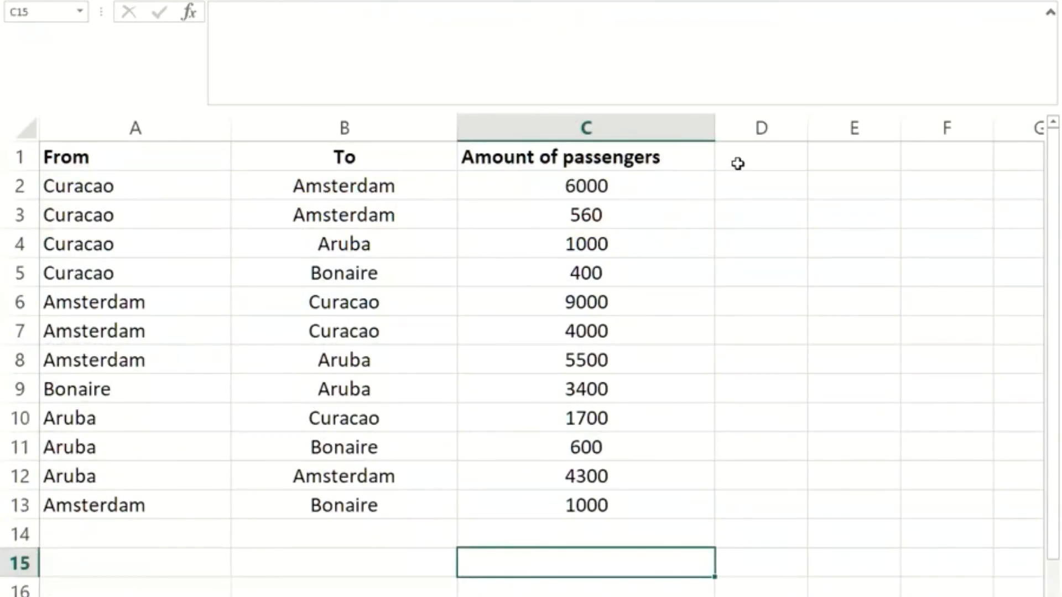
left_click(427, 596)
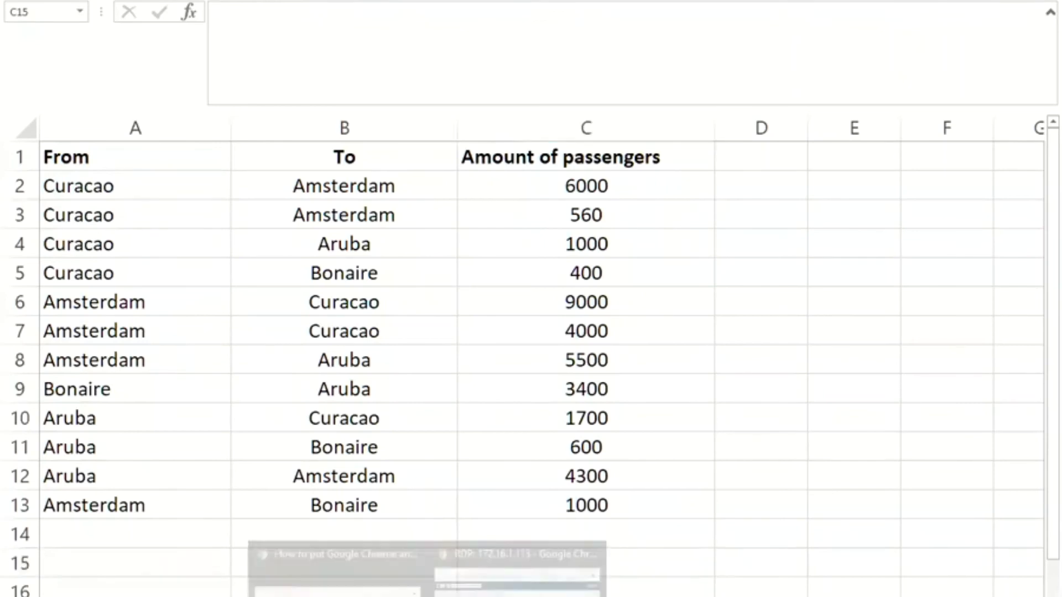
left_click(518, 575)
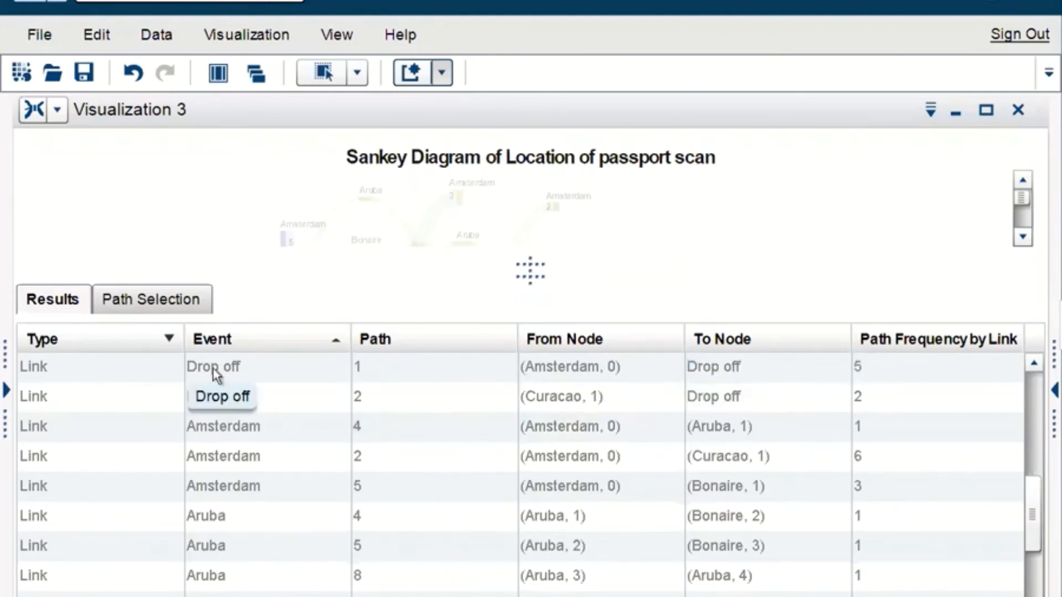
Show the diagram's path selection conditions and remove the Starts with Amsterdam condition
left_click(180, 306)
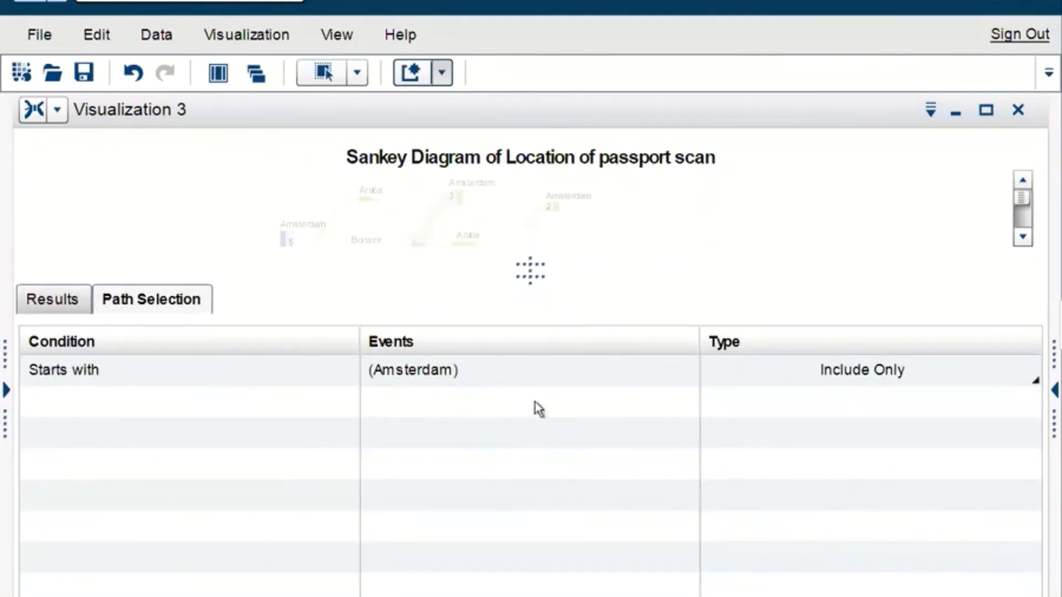
right_click(578, 384)
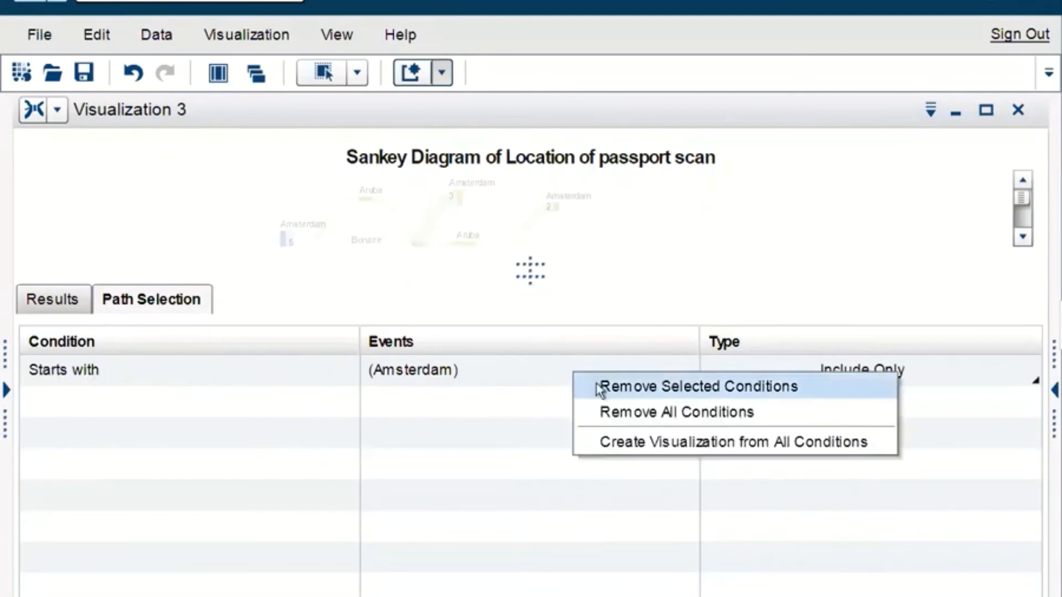
left_click(613, 388)
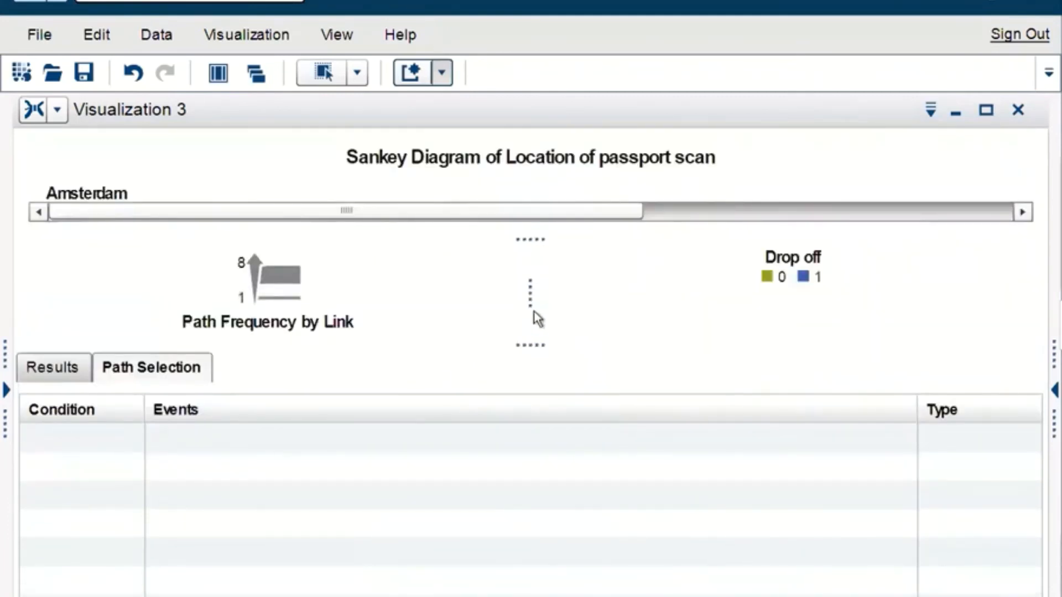
Enlarge the diagram area and add a path condition that includes only paths containing Curacao
left_click_drag(534, 243, 514, 532)
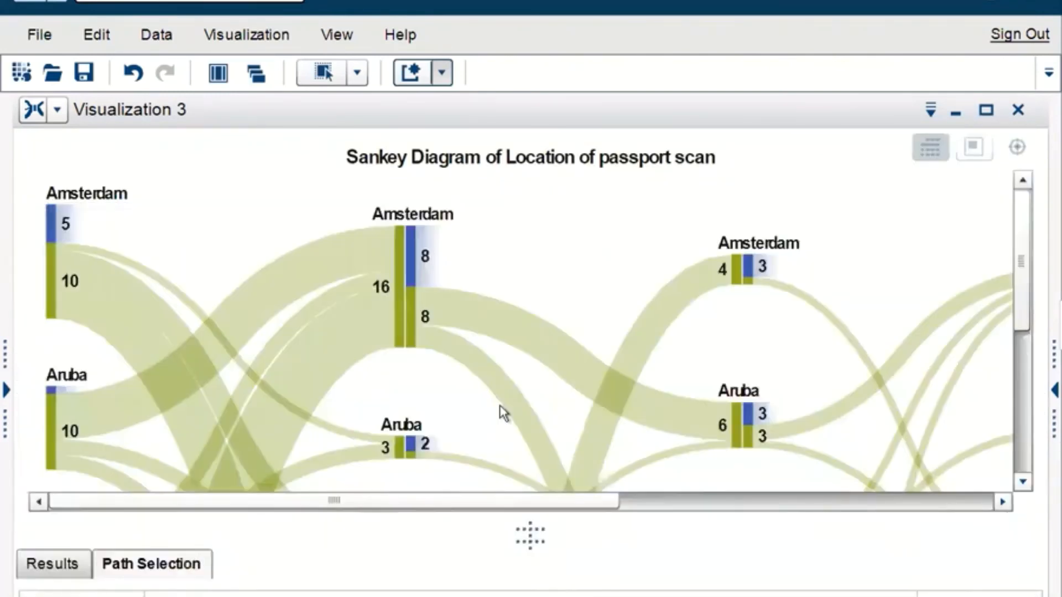
right_click(473, 314)
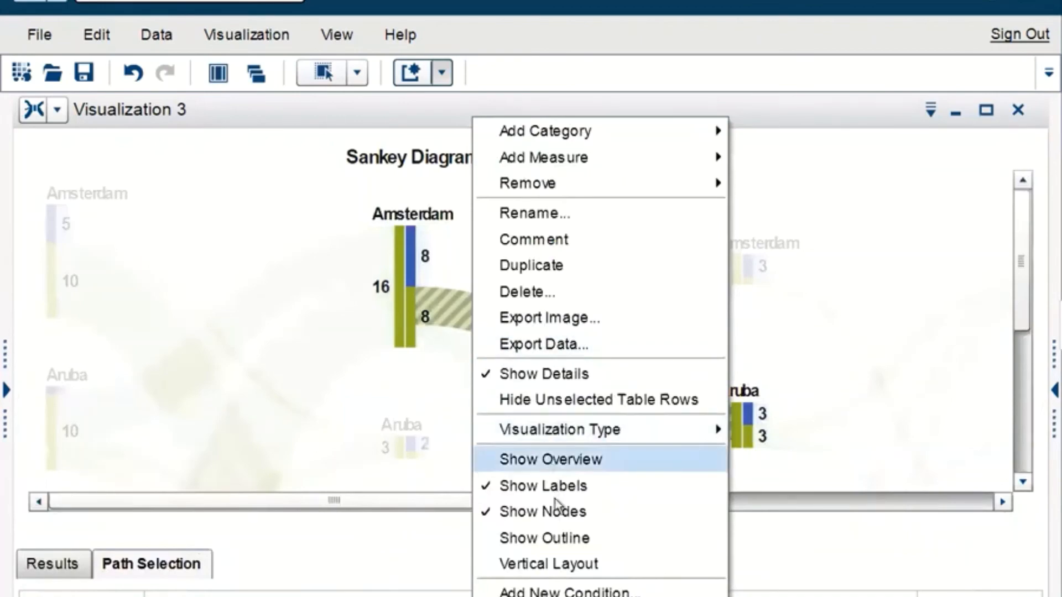
left_click(563, 591)
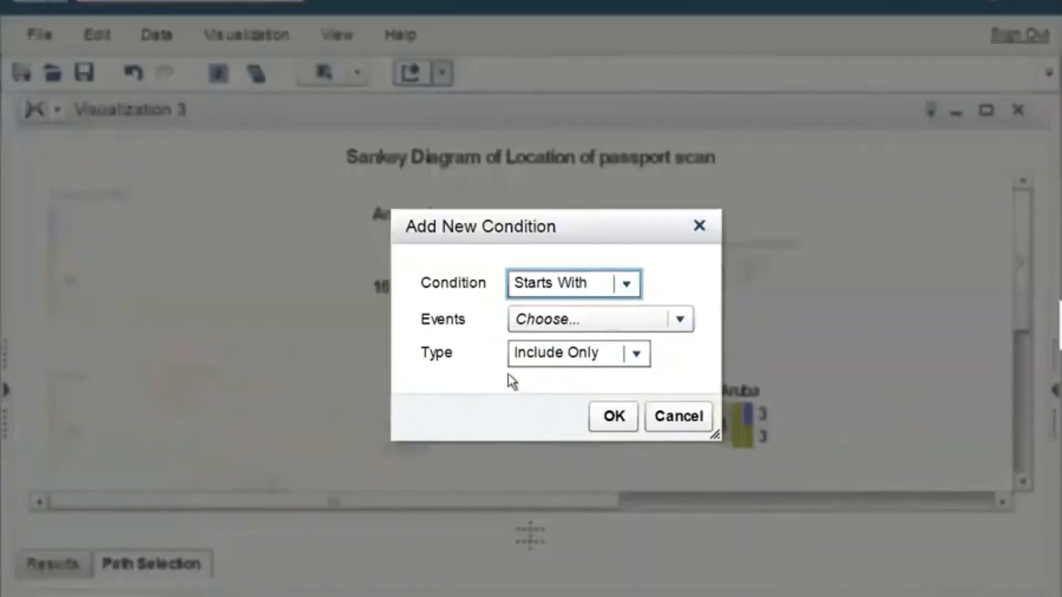
left_click(634, 292)
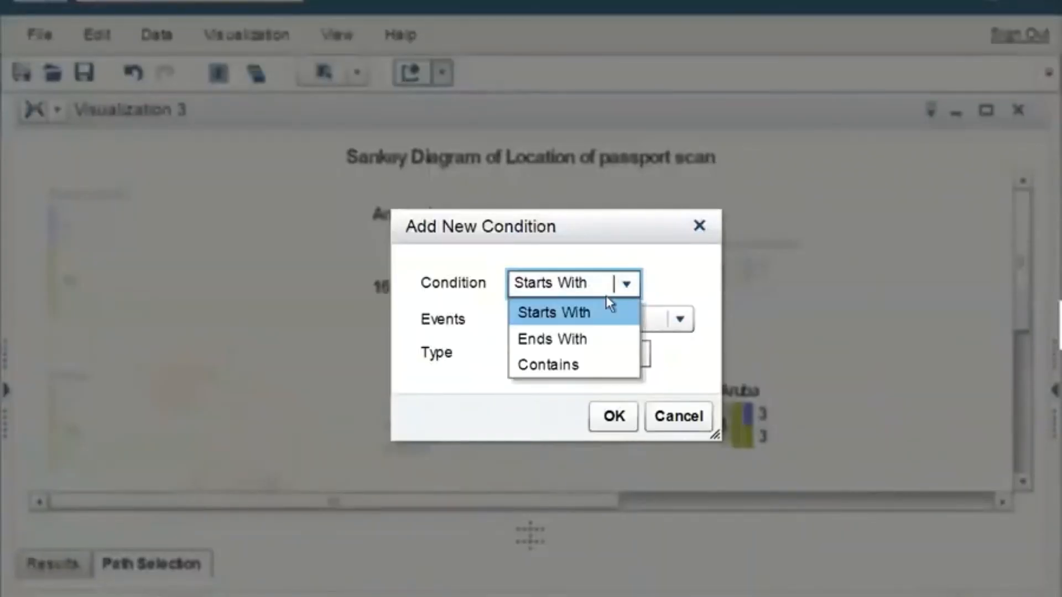
left_click(557, 364)
left_click(684, 320)
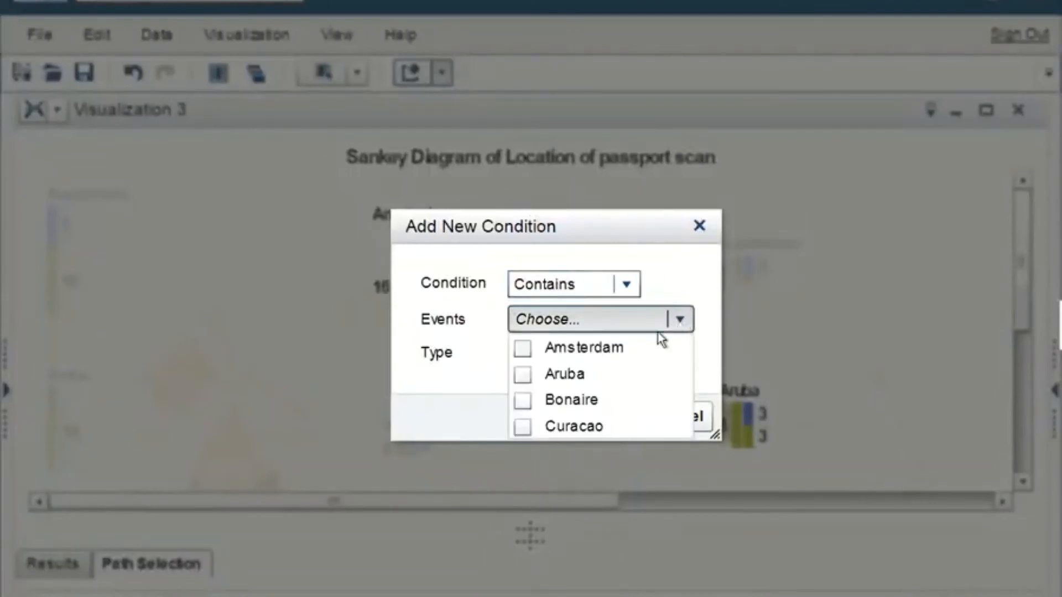
left_click(522, 428)
left_click(494, 396)
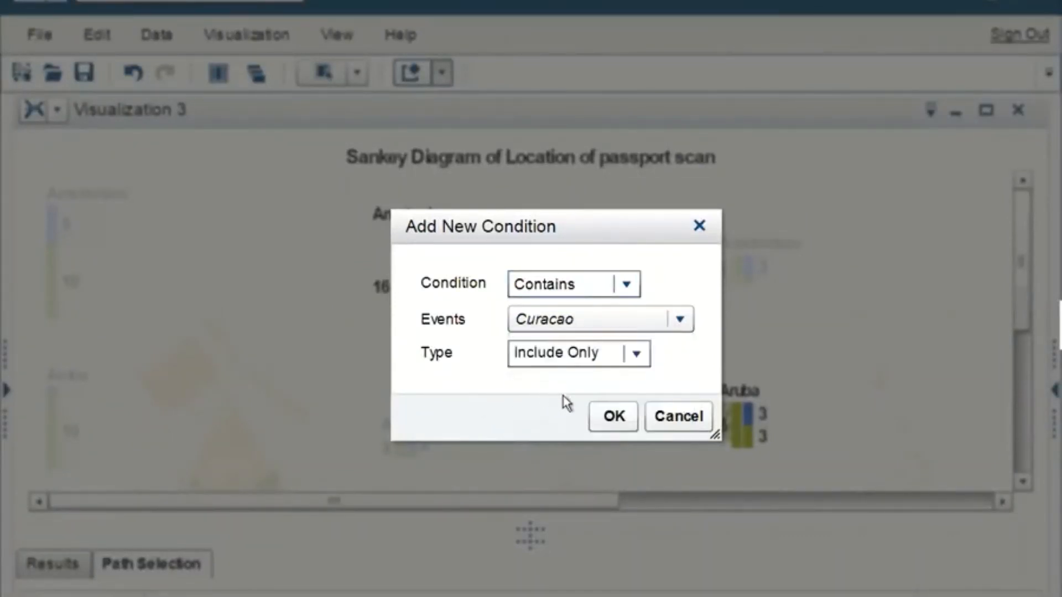
left_click(614, 418)
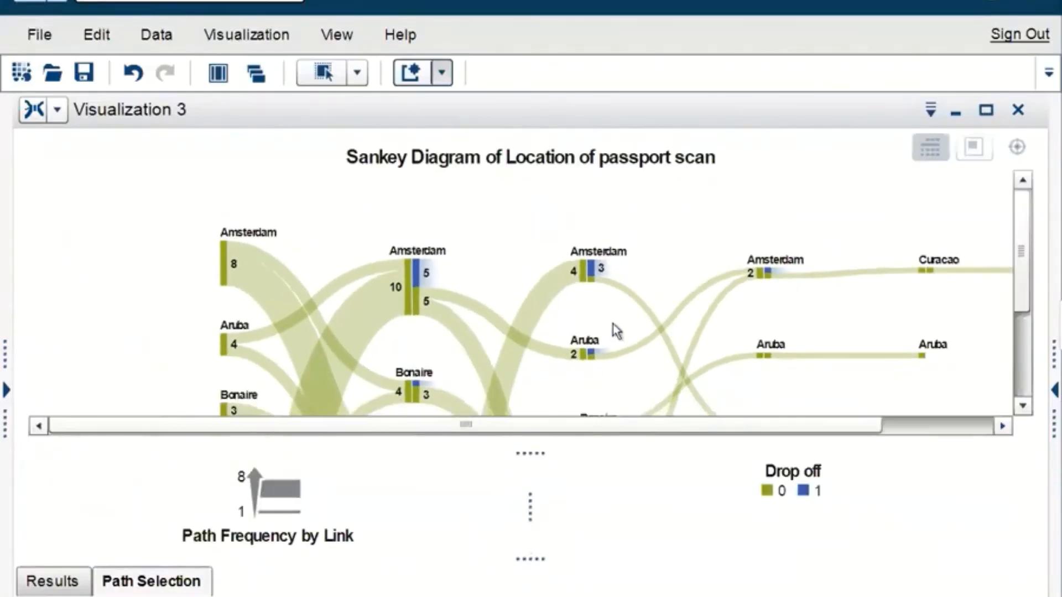
Inspect the paths containing Curacao, then remove all path conditions from the Sankey diagram
left_click_drag(1026, 262, 1026, 310)
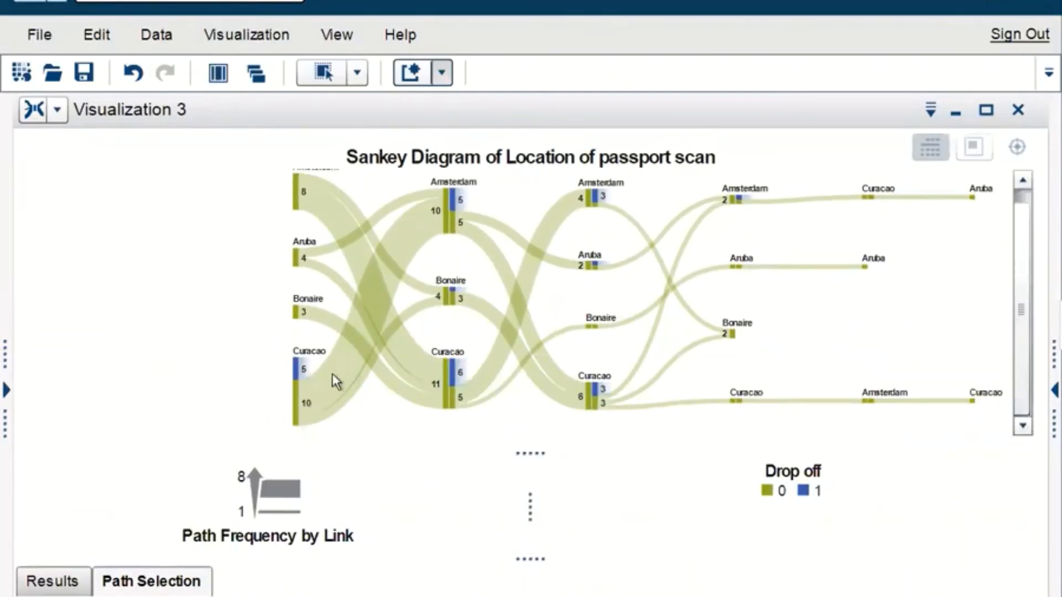
mouse_move(1023, 228)
left_mouse_down()
mouse_move(1031, 219)
mouse_move(1029, 228)
left_mouse_up()
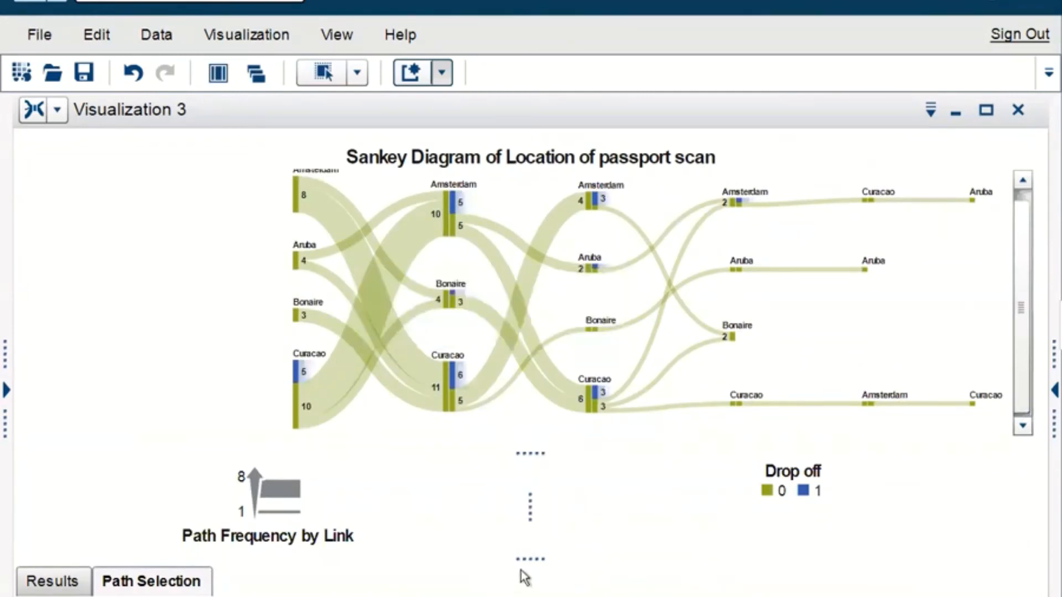
left_click_drag(531, 562, 548, 381)
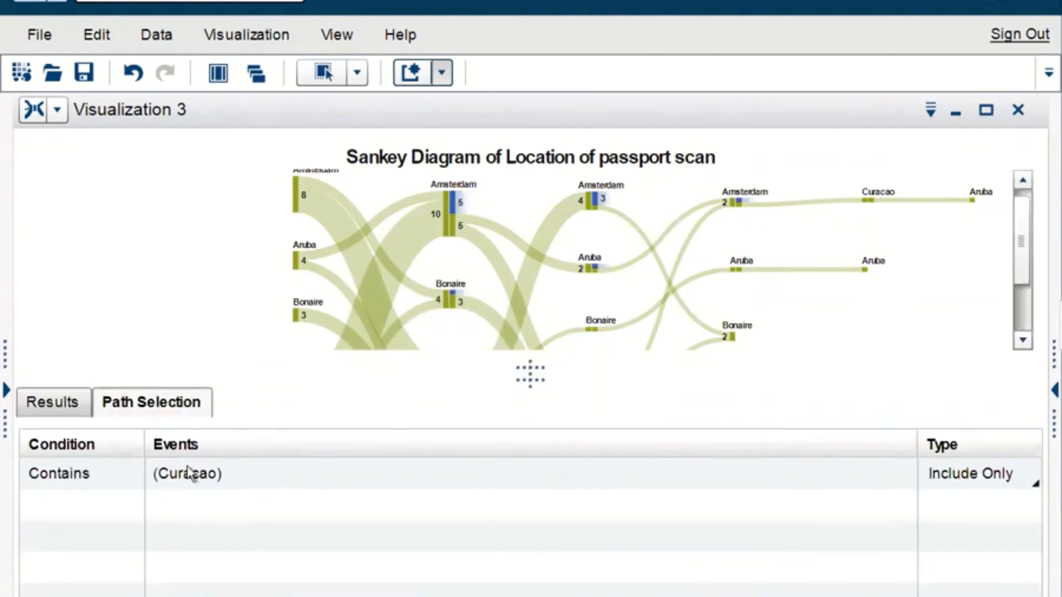
left_click(208, 472)
right_click(208, 472)
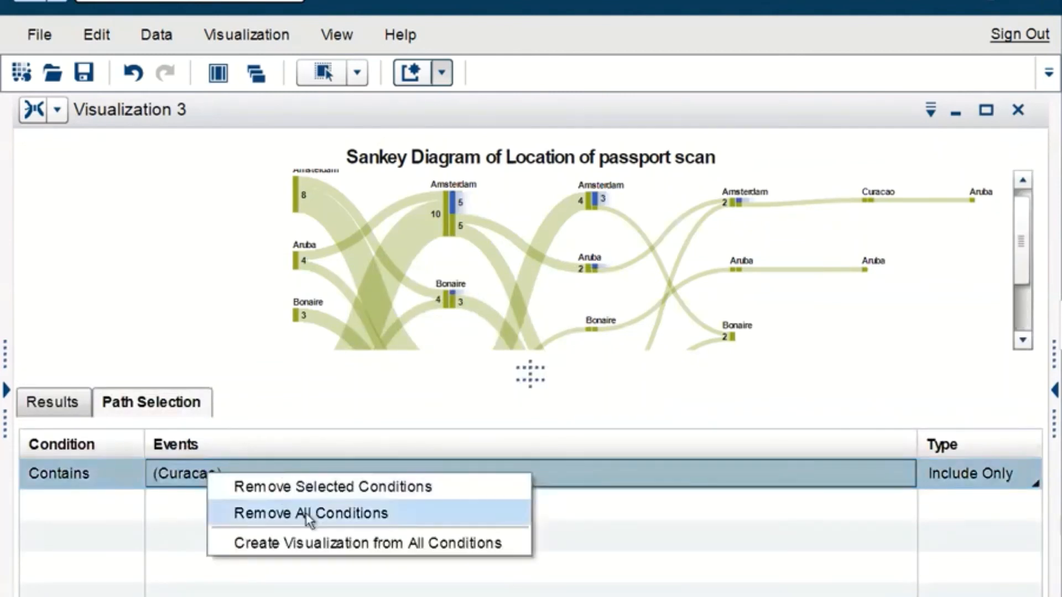
left_click(260, 514)
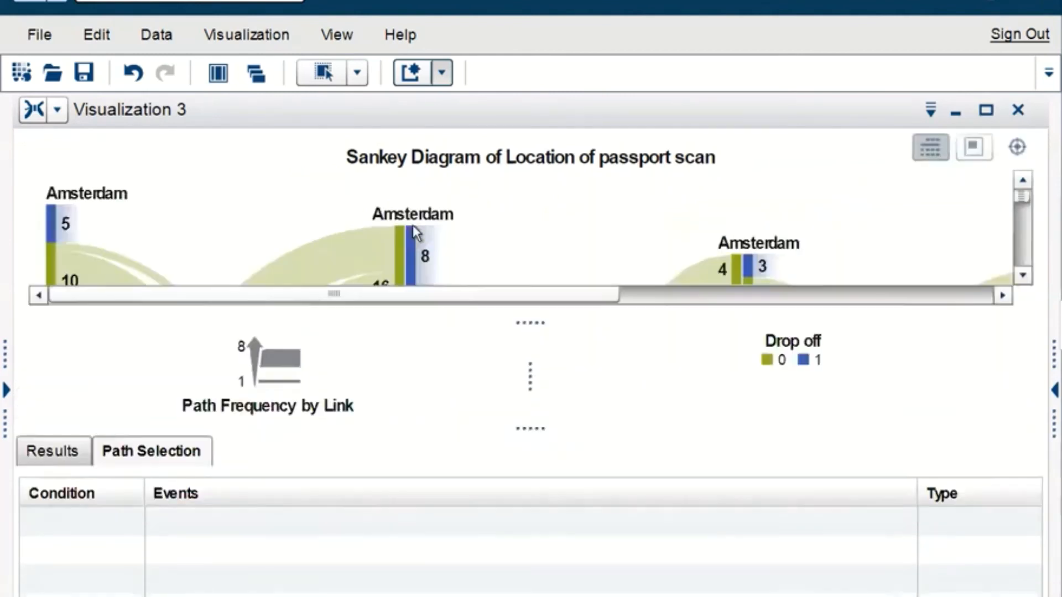
Add a path condition to the Sankey diagram that includes only paths ending with Bonaire
right_click(367, 257)
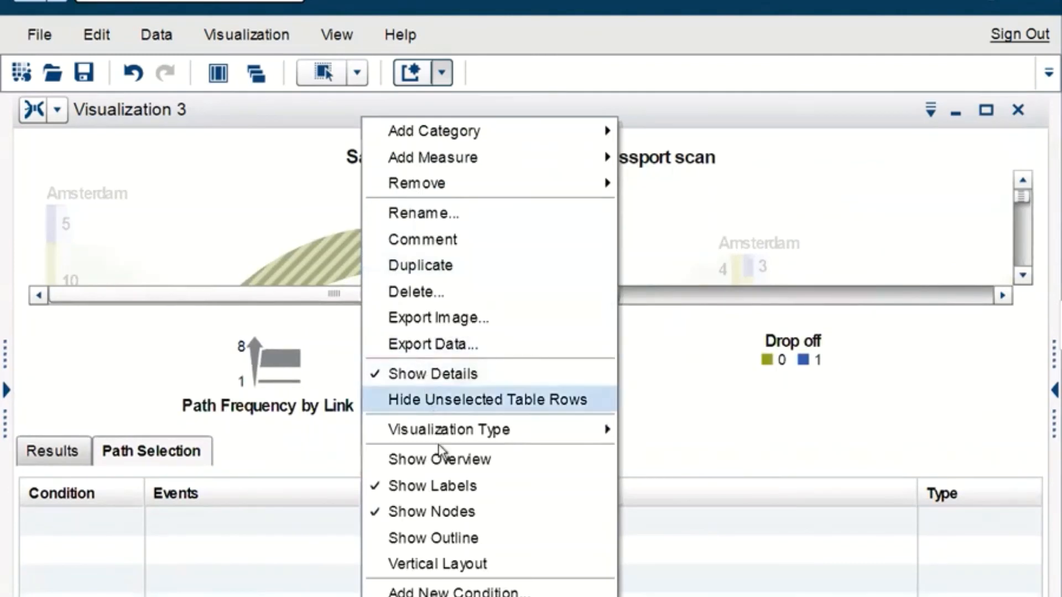
left_click(459, 593)
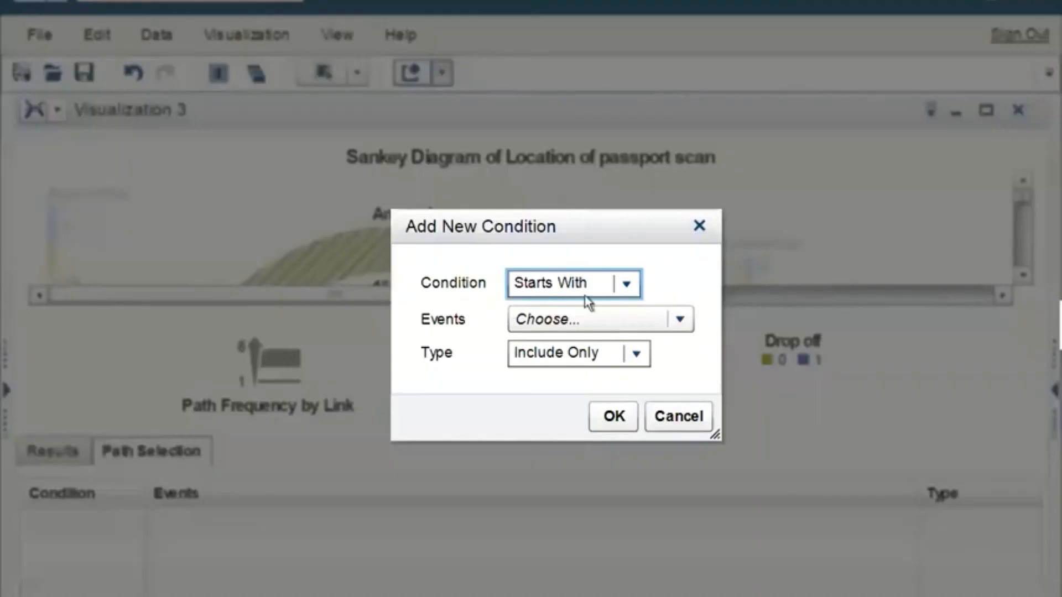
left_click(625, 284)
left_click(561, 338)
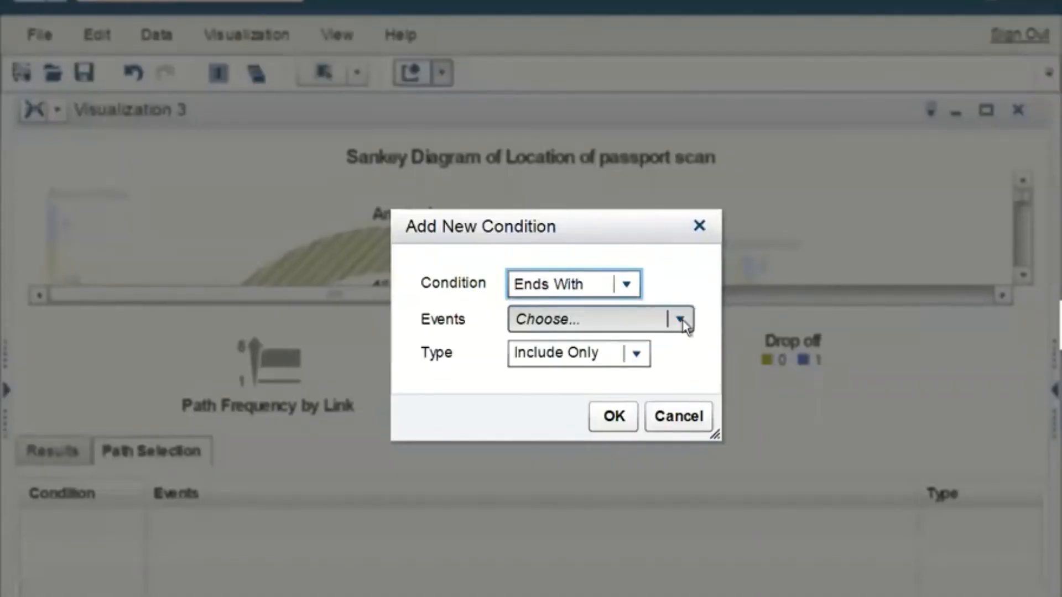
left_click(683, 318)
left_click(522, 400)
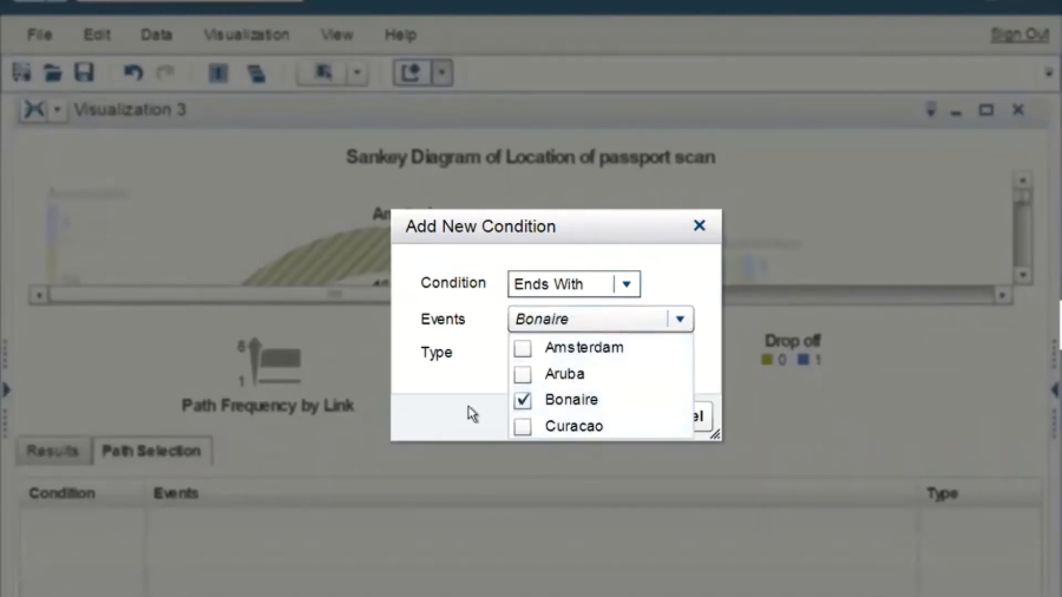
left_click(472, 415)
left_click(611, 420)
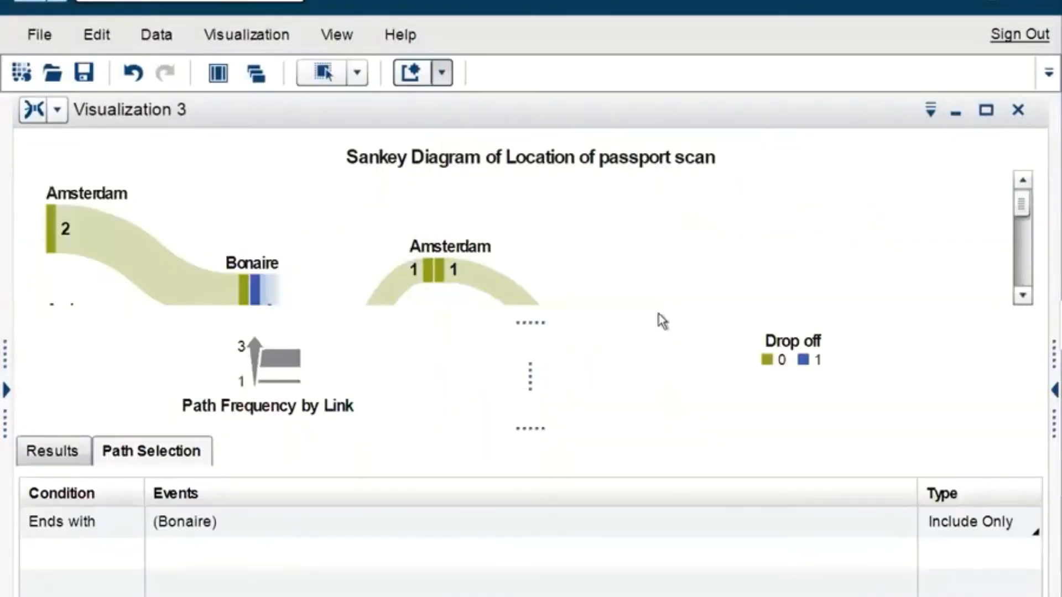
Enlarge the diagram area and inspect the paths that end with Bonaire
left_click_drag(534, 326, 520, 567)
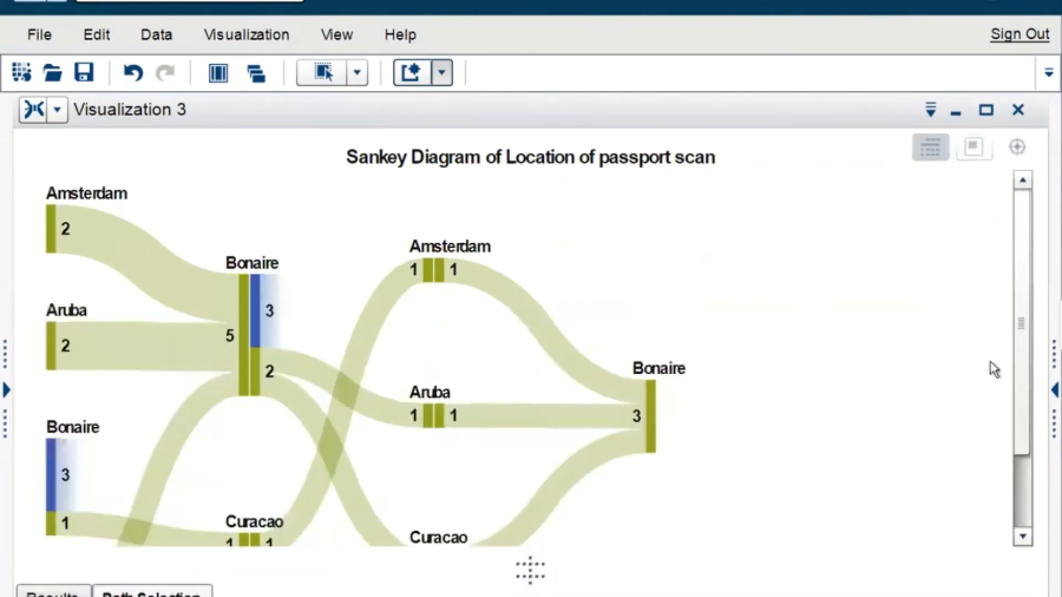
left_click_drag(1023, 358, 1017, 418)
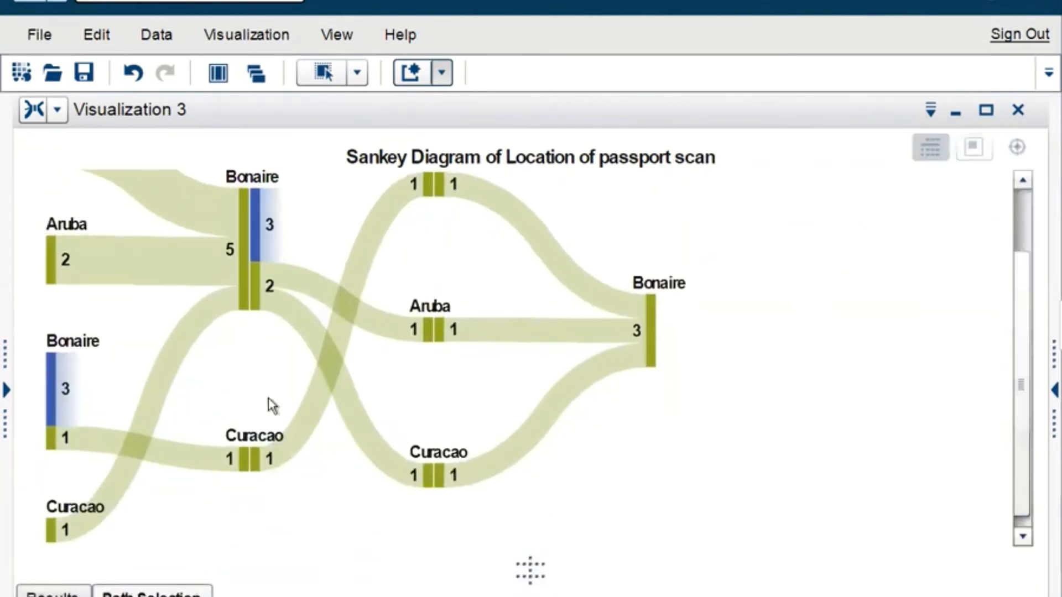
left_click_drag(1023, 311, 1014, 289)
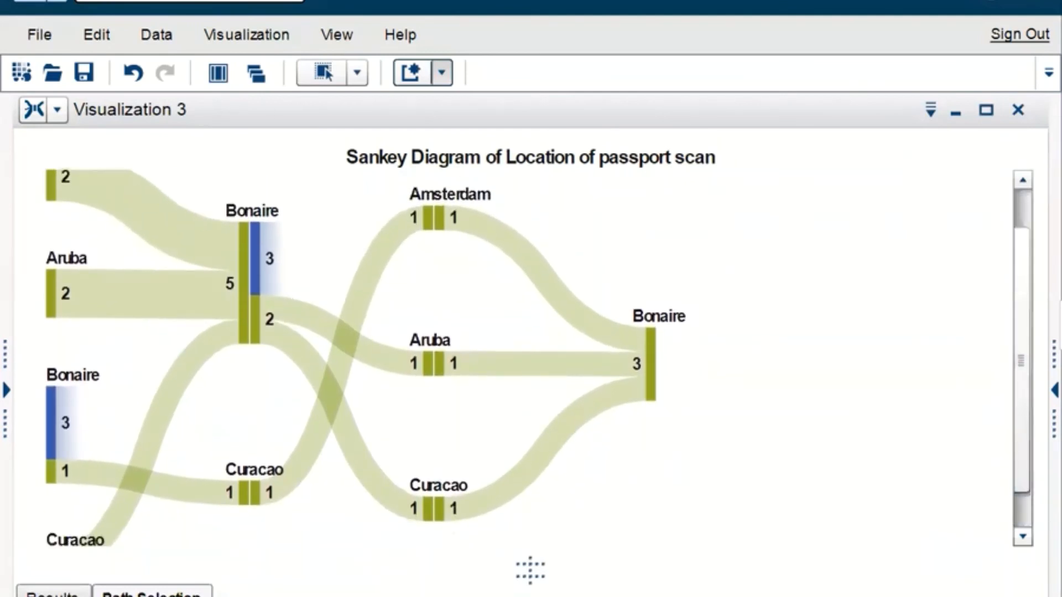
Switch to the ticket price pivot table in Excel and examine the first customer's year and travel dates
left_click(255, 561)
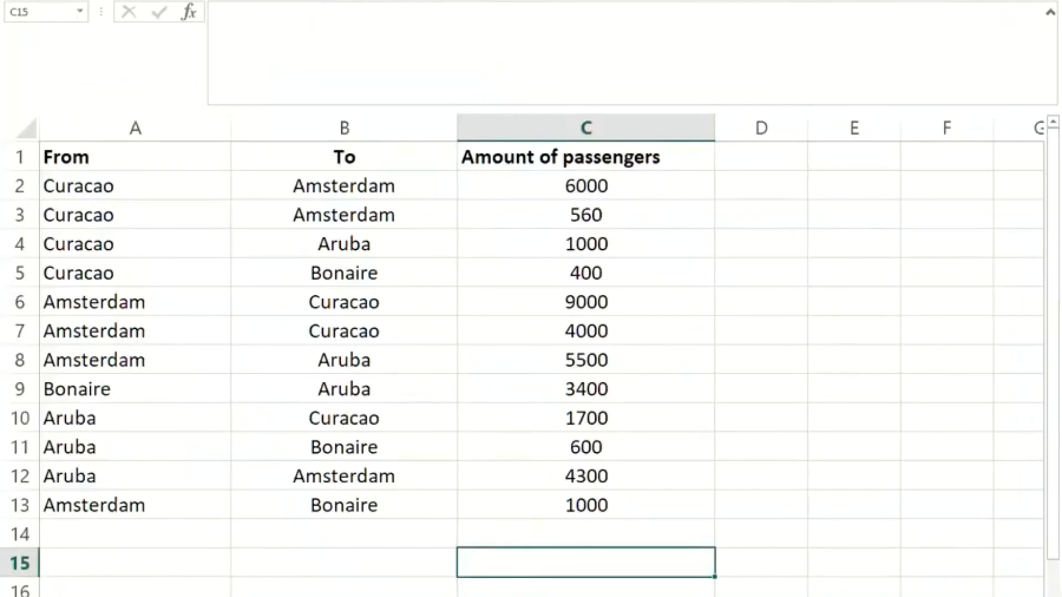
scroll(457, 362, "up", 5)
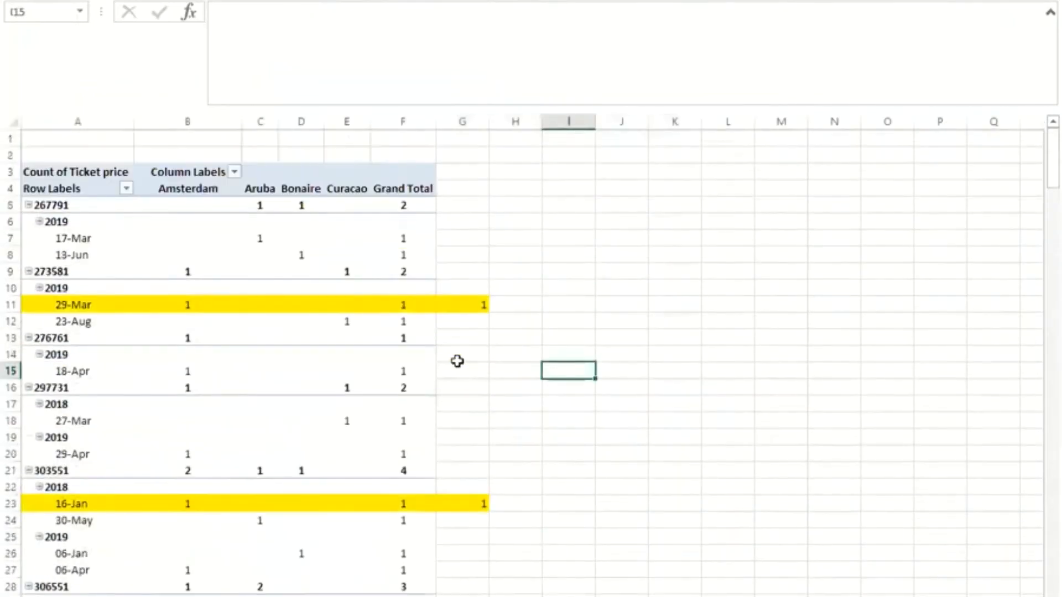
scroll(468, 317, "up", 4, "ctrl")
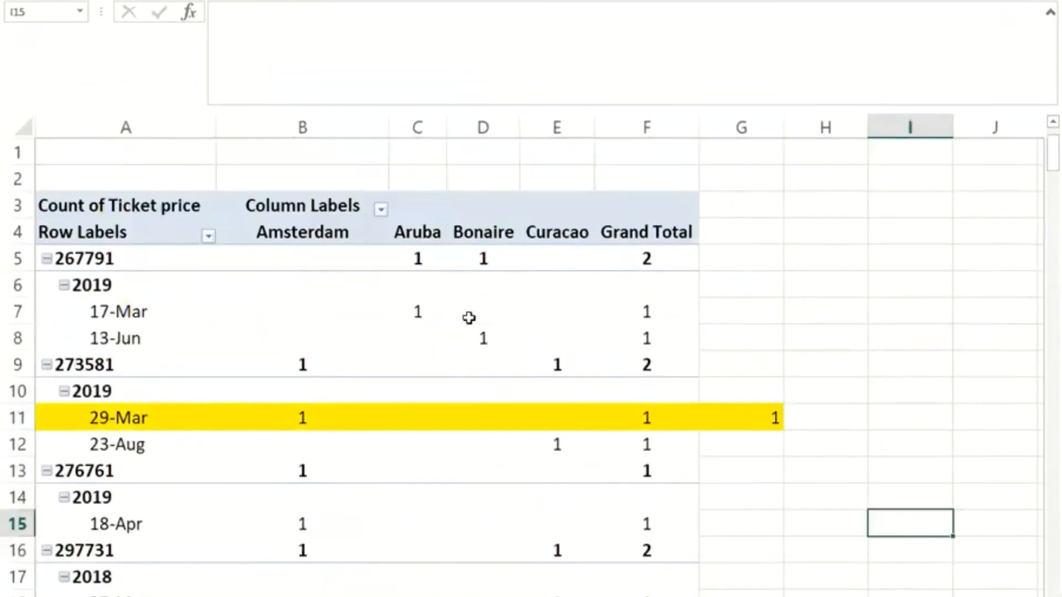
left_click(835, 284)
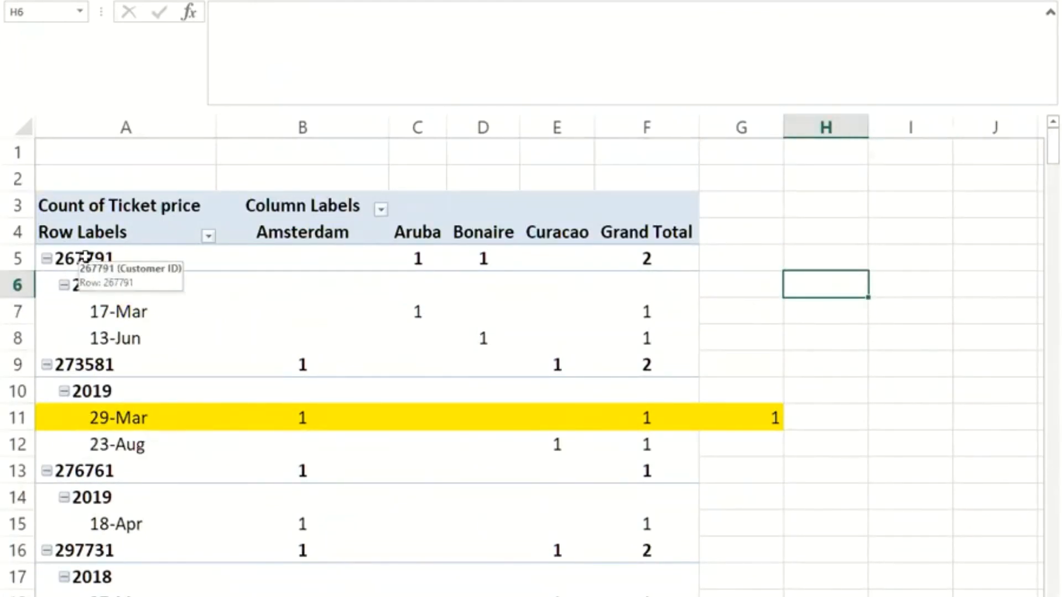
left_click(83, 257)
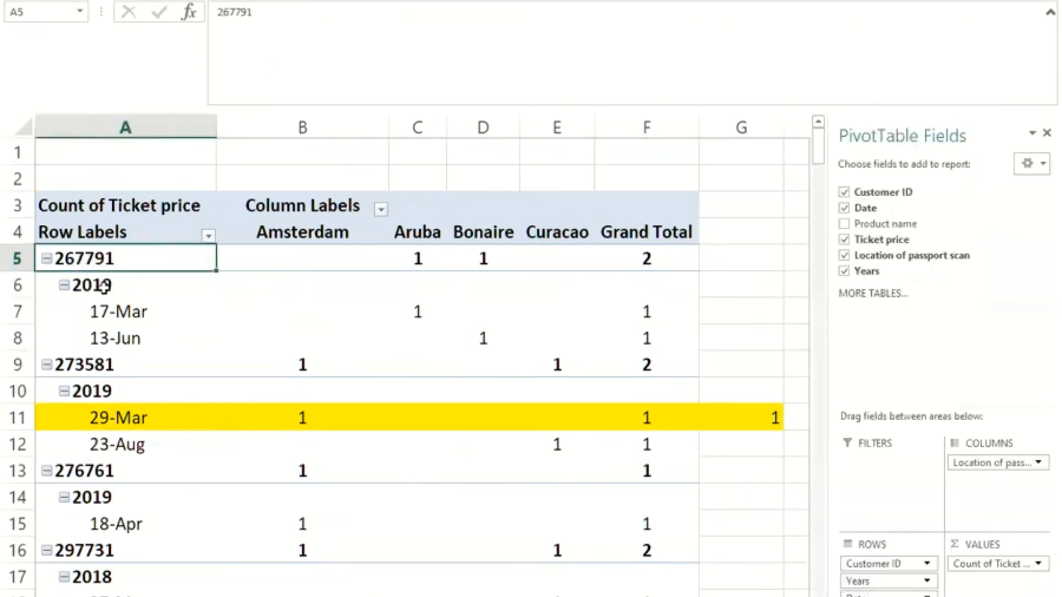
left_click(103, 286)
left_click_drag(114, 310, 123, 330)
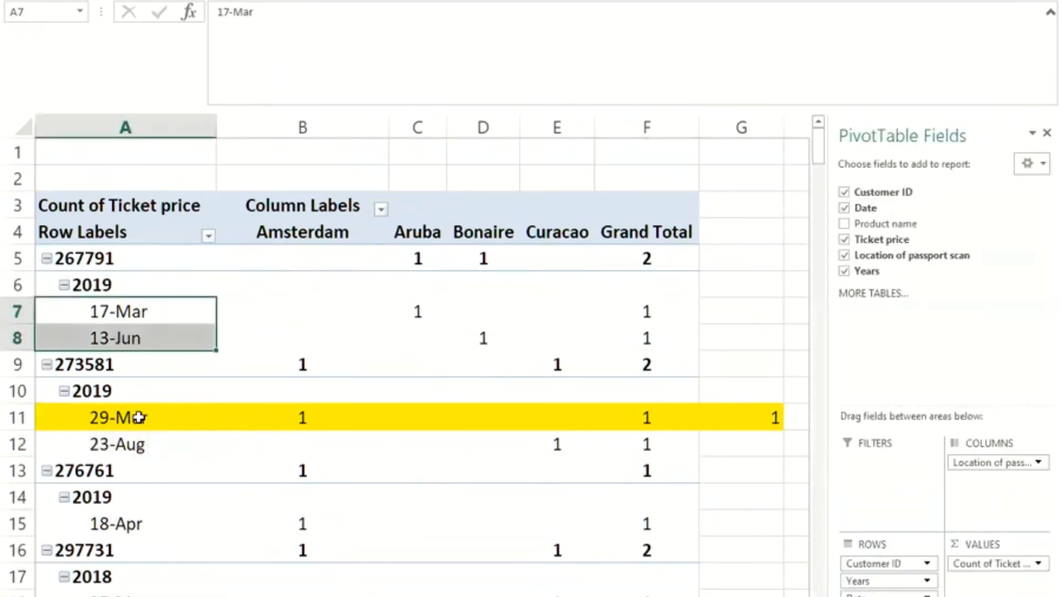
Examine the highlighted 29-Mar and 16-Jan Amsterdam rows in the pivot table, then return to the SAS session
left_click_drag(95, 417, 683, 413)
scroll(389, 431, "down", 1)
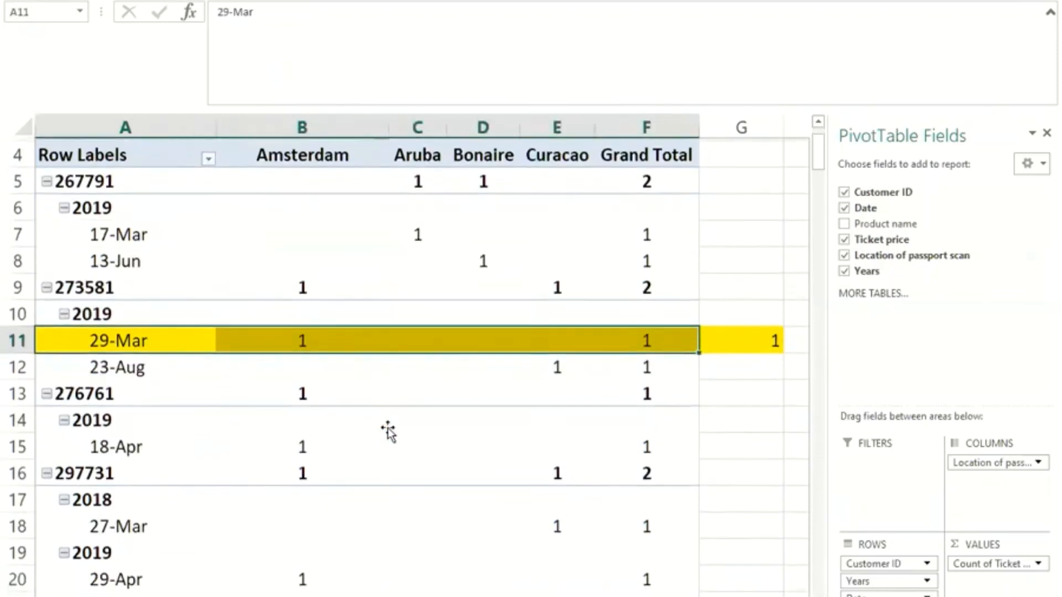
scroll(388, 430, "down", 2)
scroll(387, 430, "up", 3)
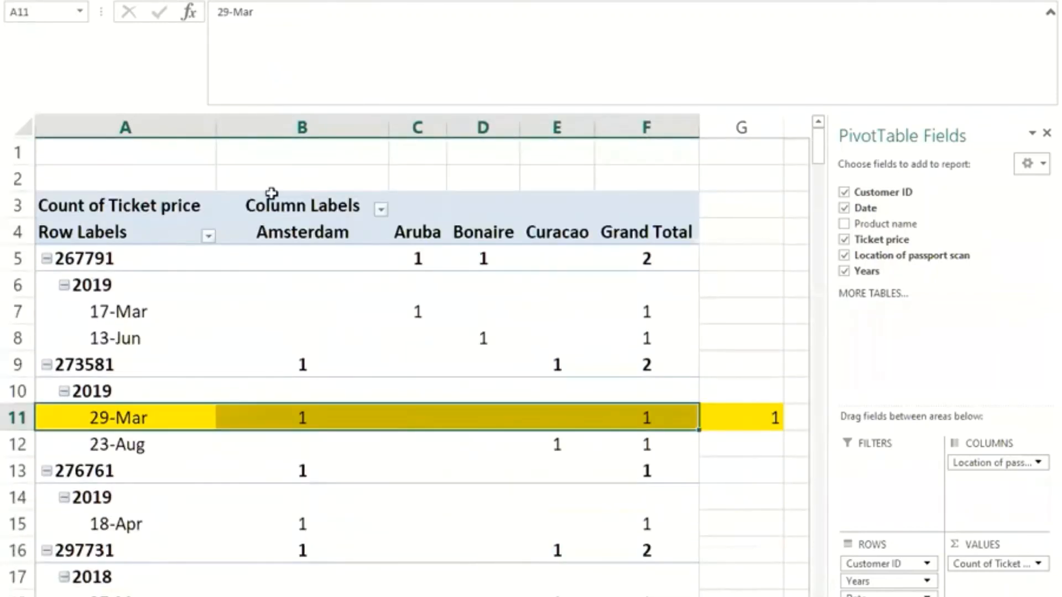
left_click(298, 127)
scroll(339, 470, "down", 4)
left_click(309, 419)
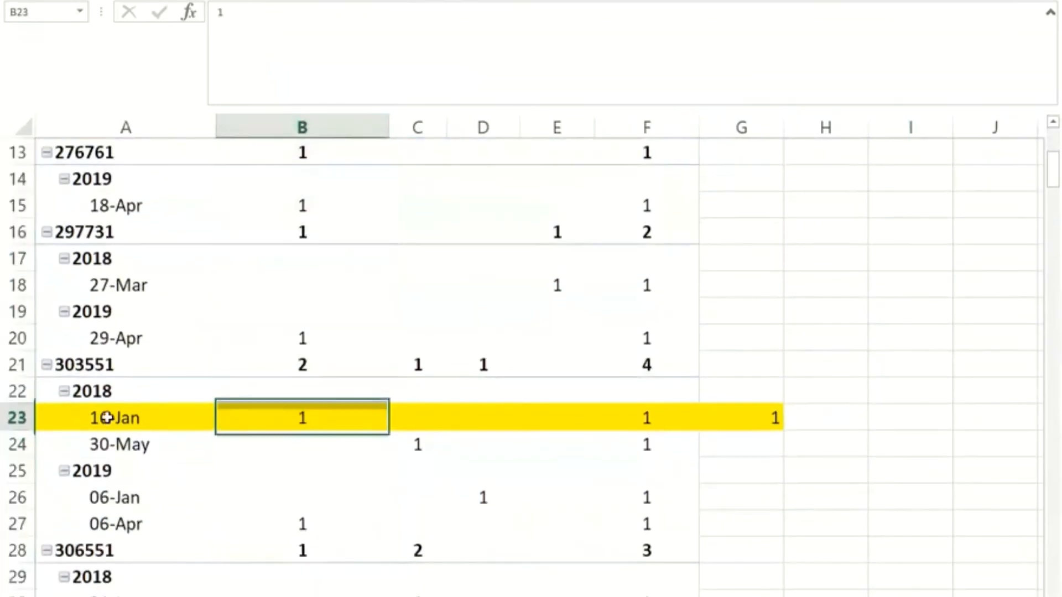
left_click(49, 418)
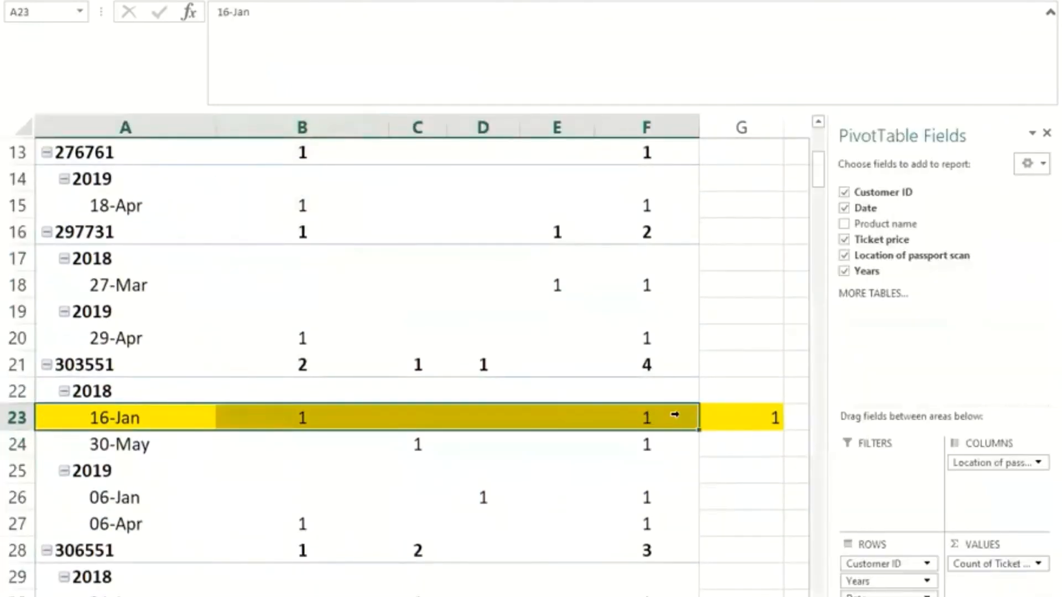
scroll(704, 402, "up", 4)
scroll(664, 393, "down", 1)
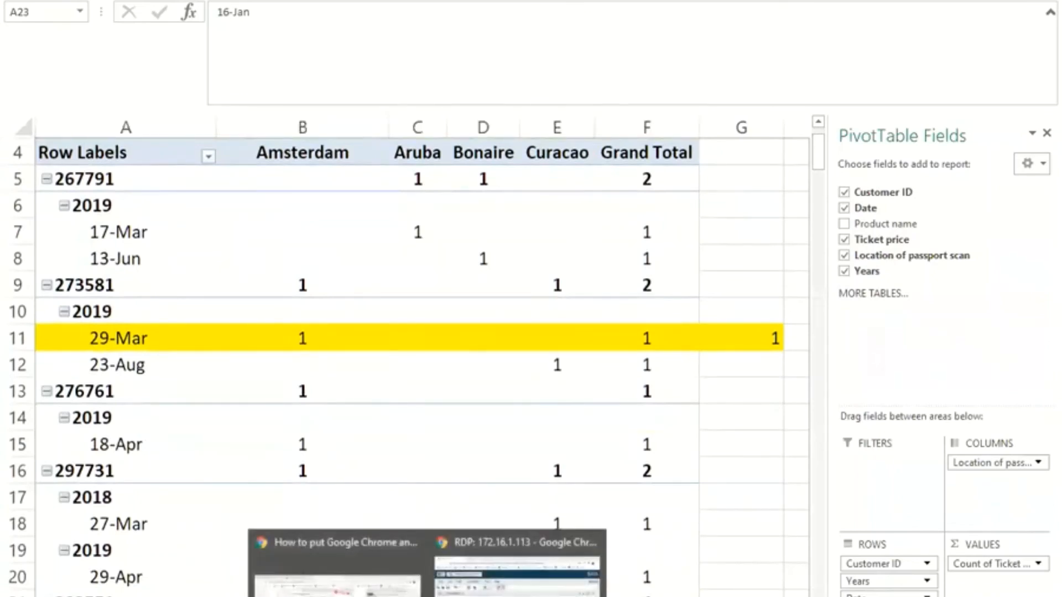
left_click(516, 548)
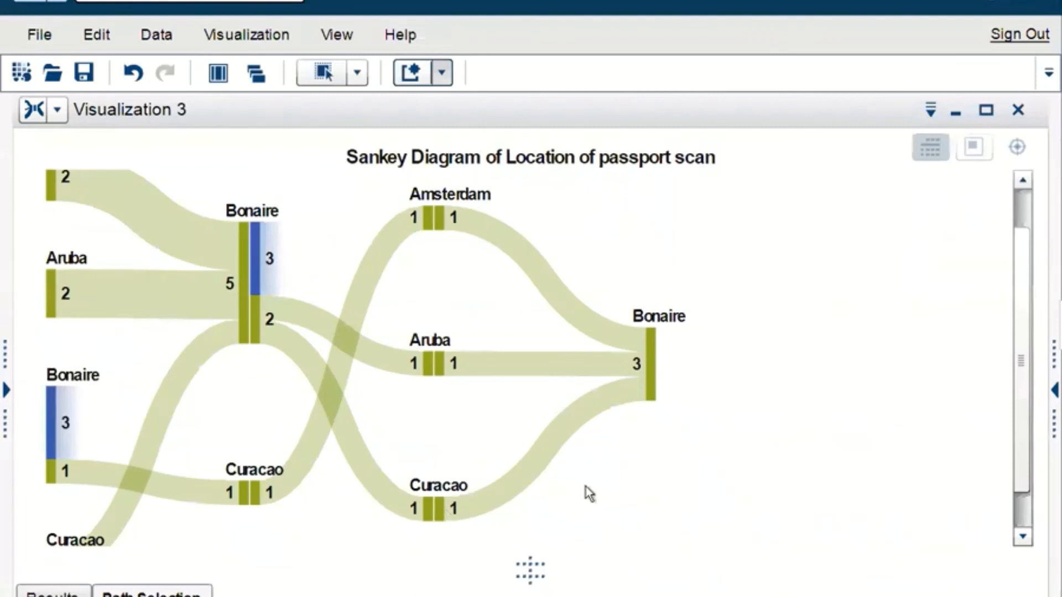
Switch to Power BI, show the Sankey visual's Source, Destination and Weight settings, and check the options offered on the diagram
left_click(524, 585)
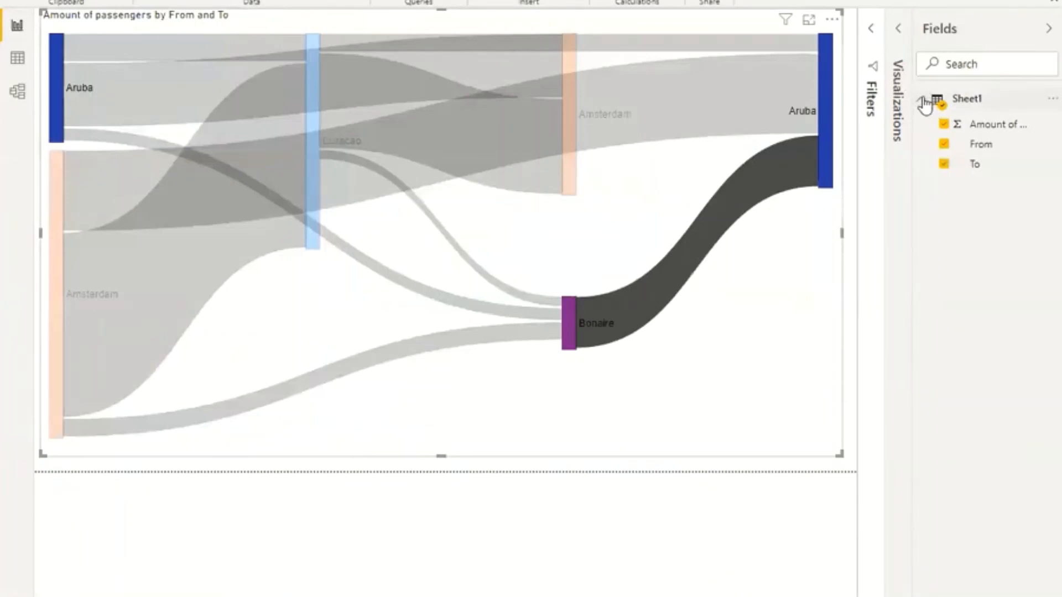
left_click(898, 33)
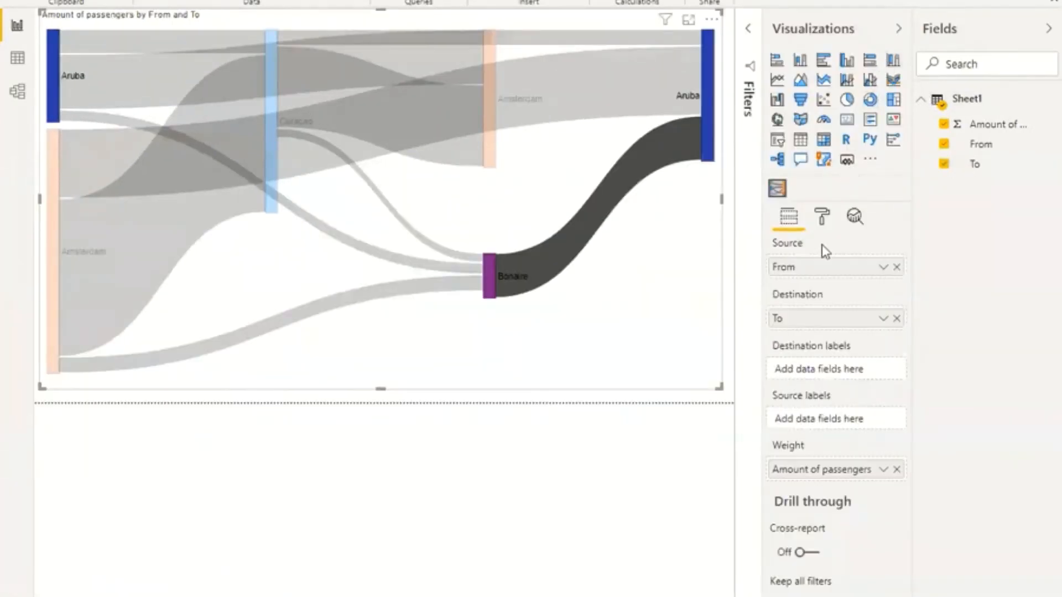
right_click(561, 98)
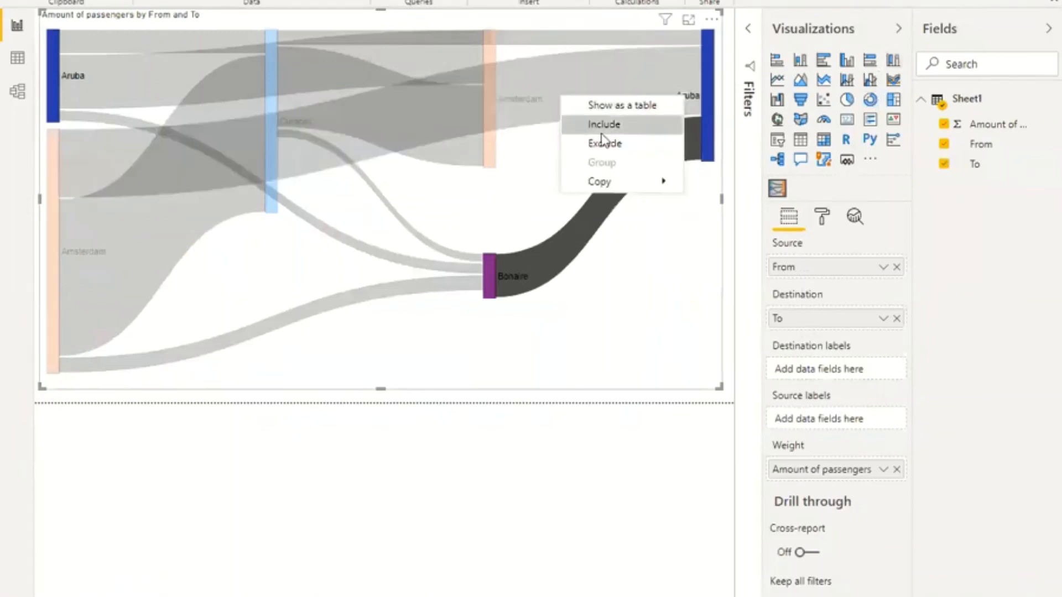
right_click(421, 116)
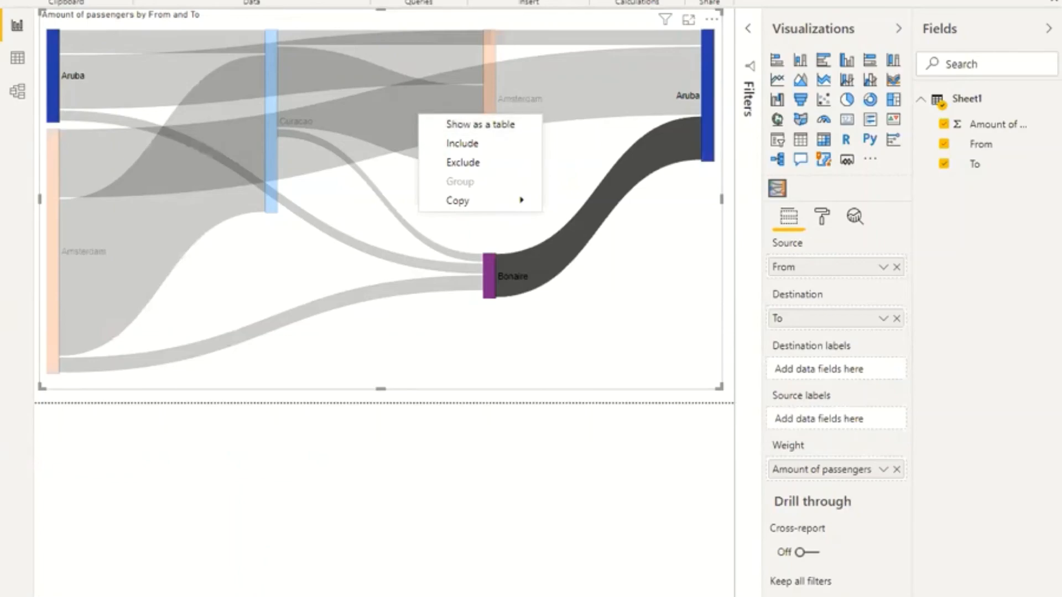
Return to the SAS Sankey diagram and review all paths ending with Bonaire for comparison with Power BI
mouse_move(427, 596)
left_click(503, 569)
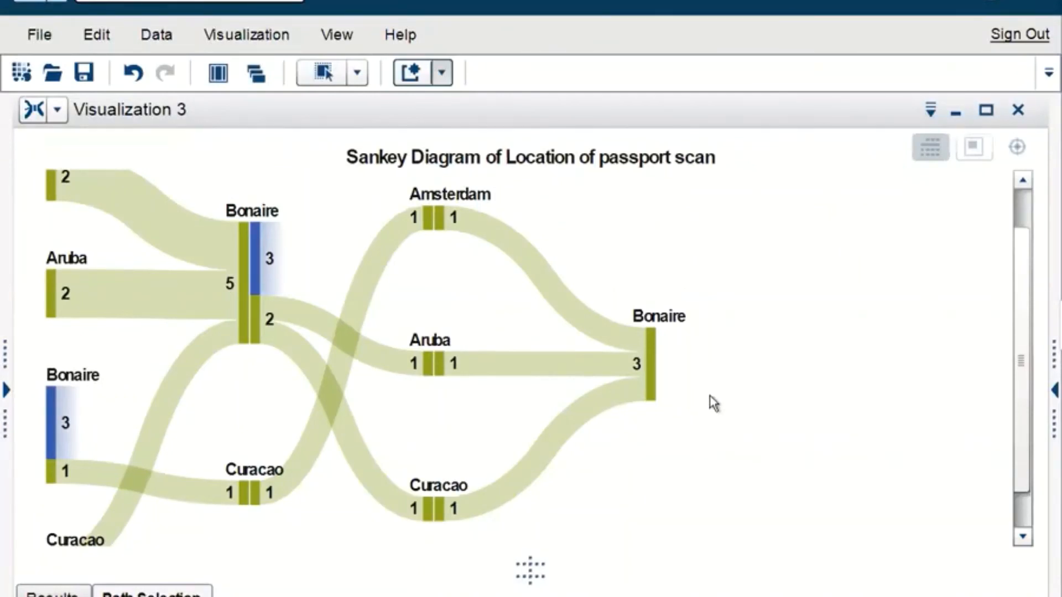
scroll(1027, 224, "up", 2)
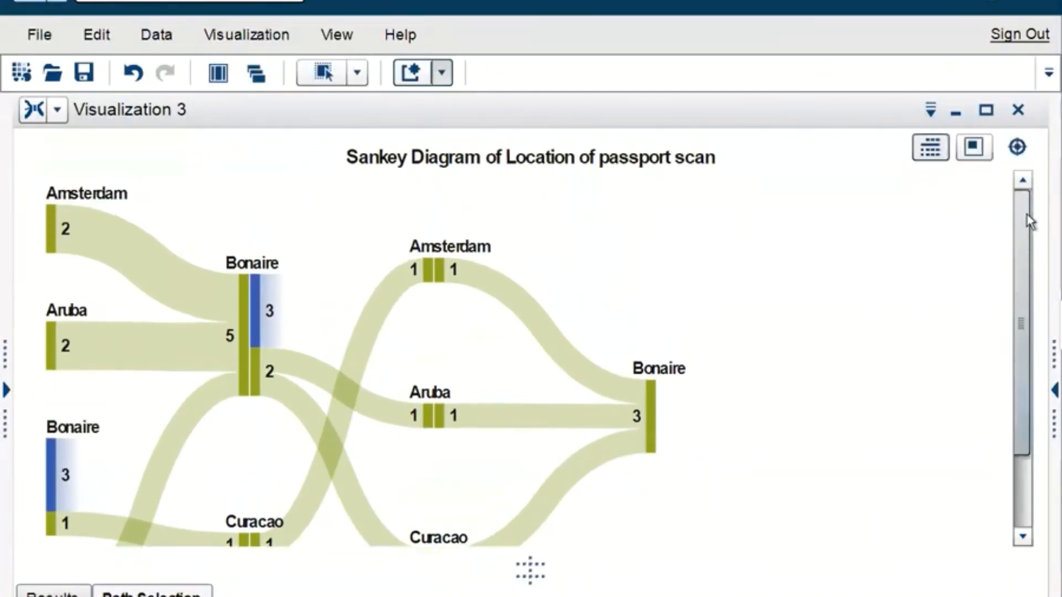
scroll(1029, 293, "down", 4)
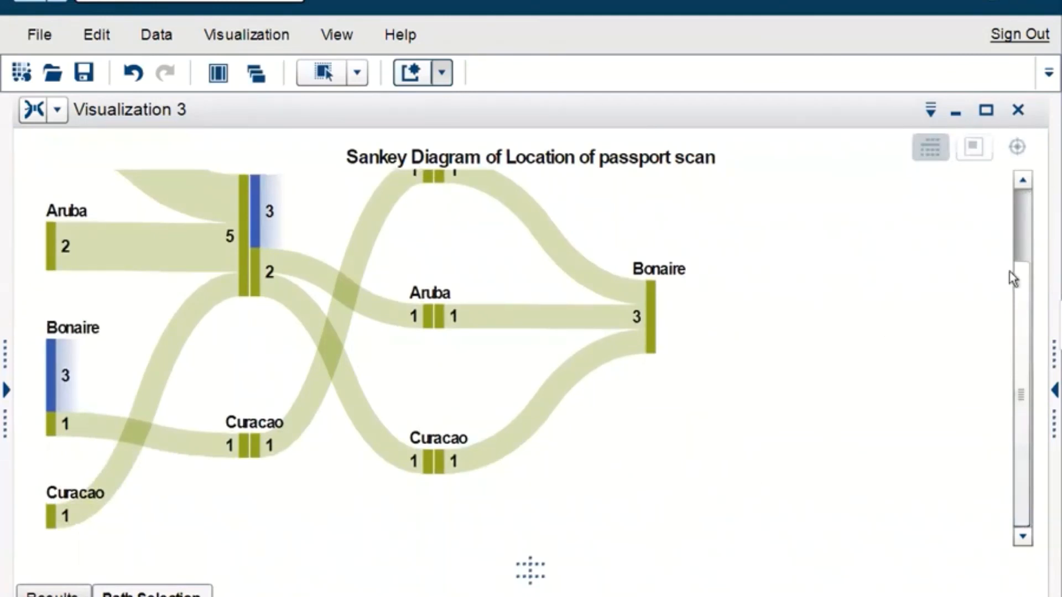
scroll(1019, 271, "up", 4)
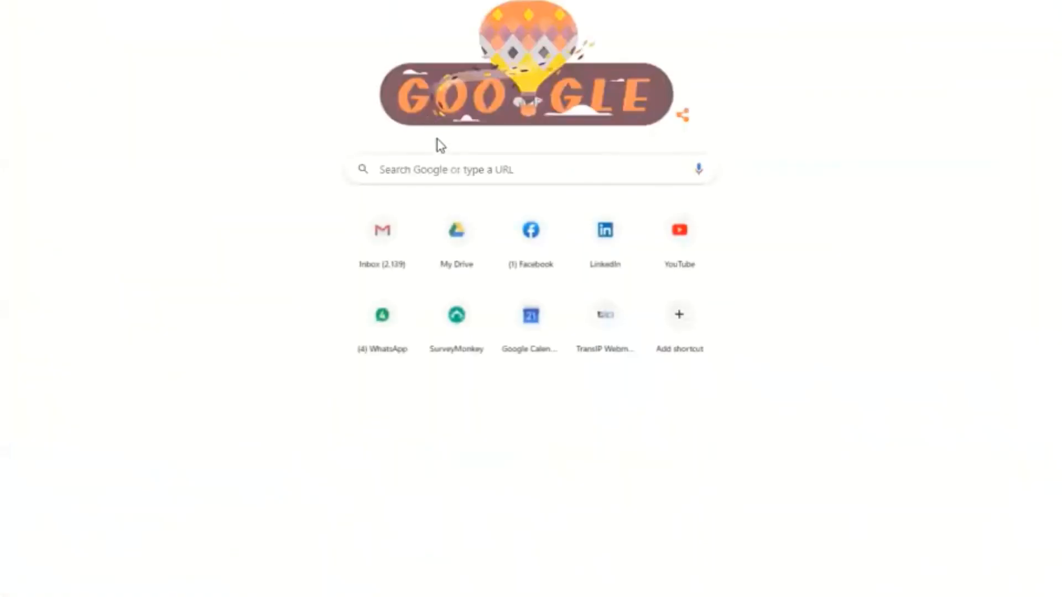
Search Google for "sankey diagram power bi", browse the results, and switch back to the passenger table in Excel
left_click(454, 170)
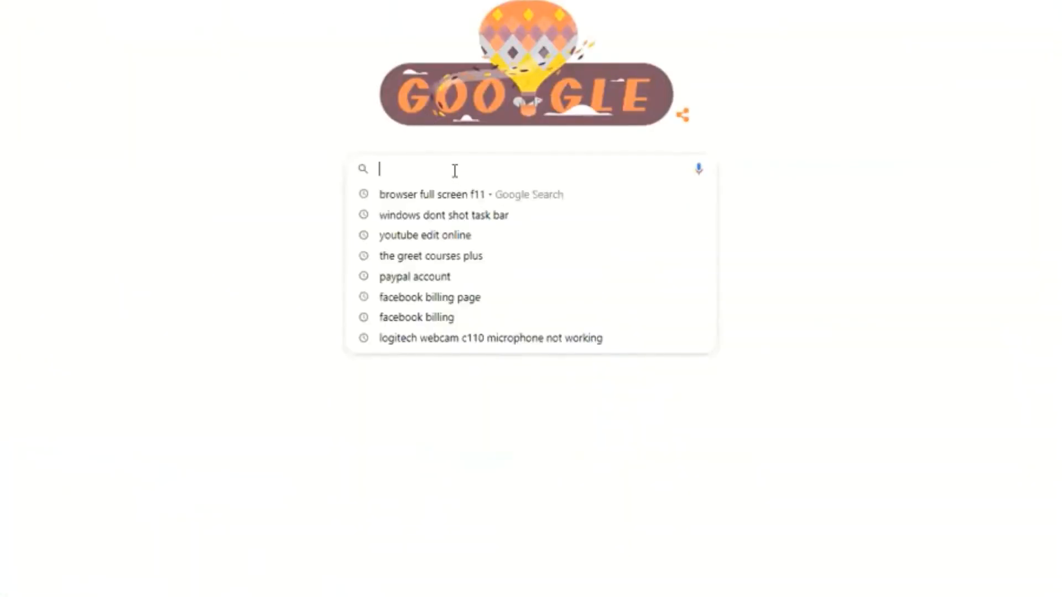
key("Escape")
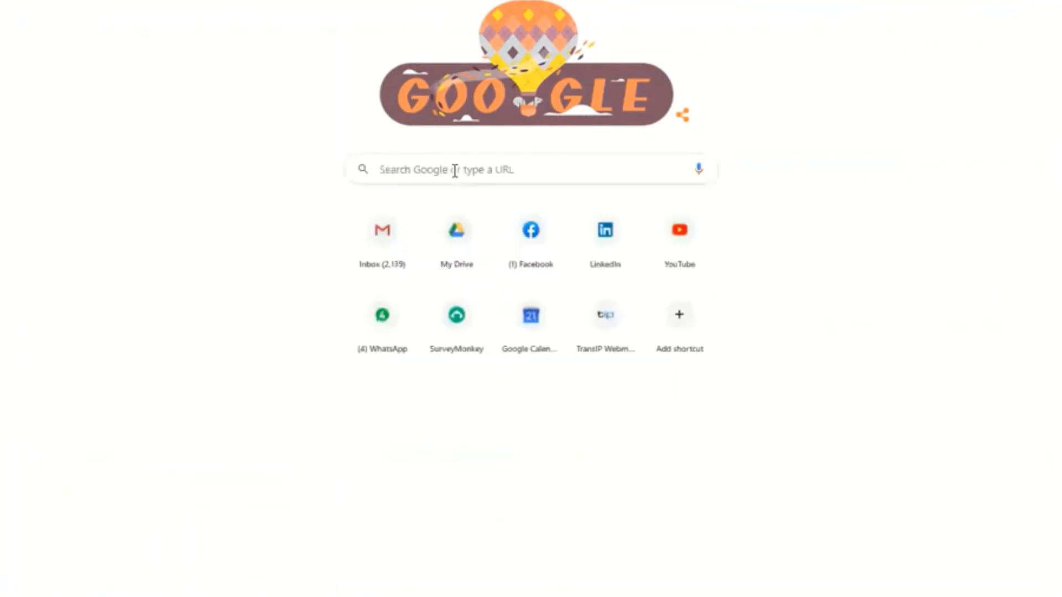
left_click(455, 170)
type("sa")
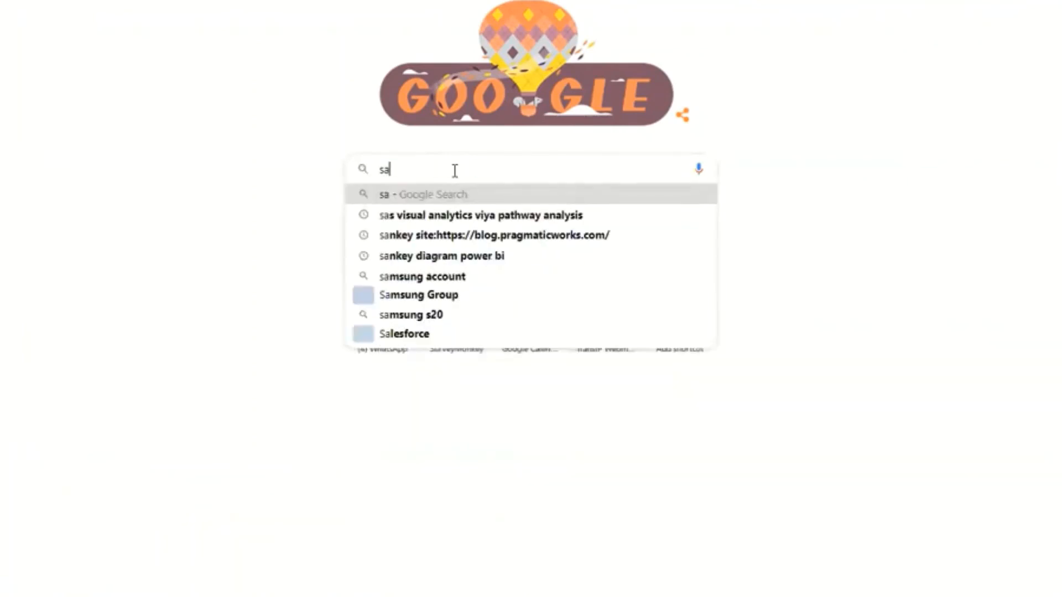
type("nkey diagram")
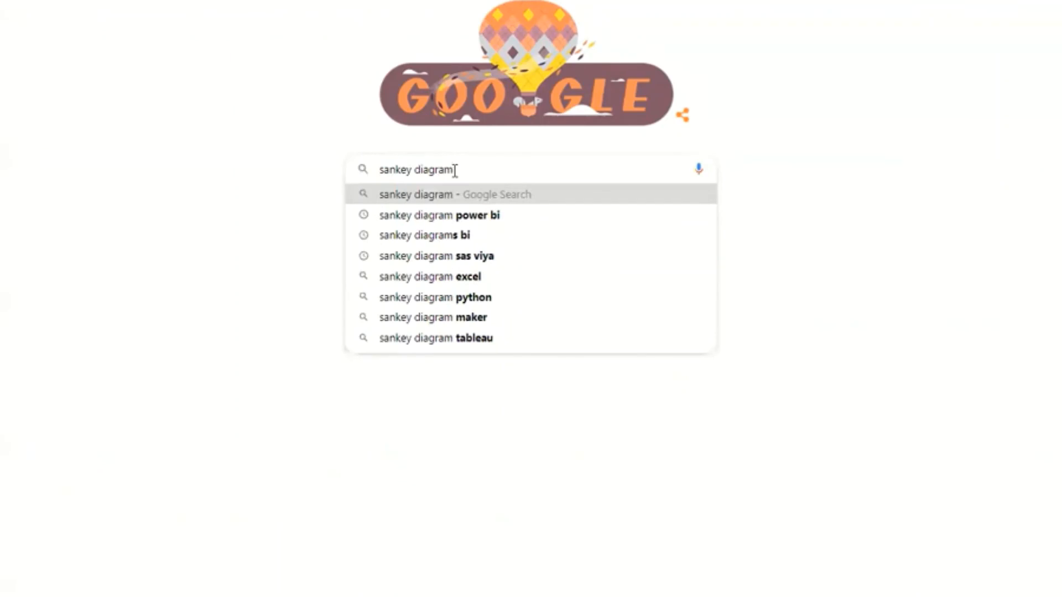
key("Down")
key("Return")
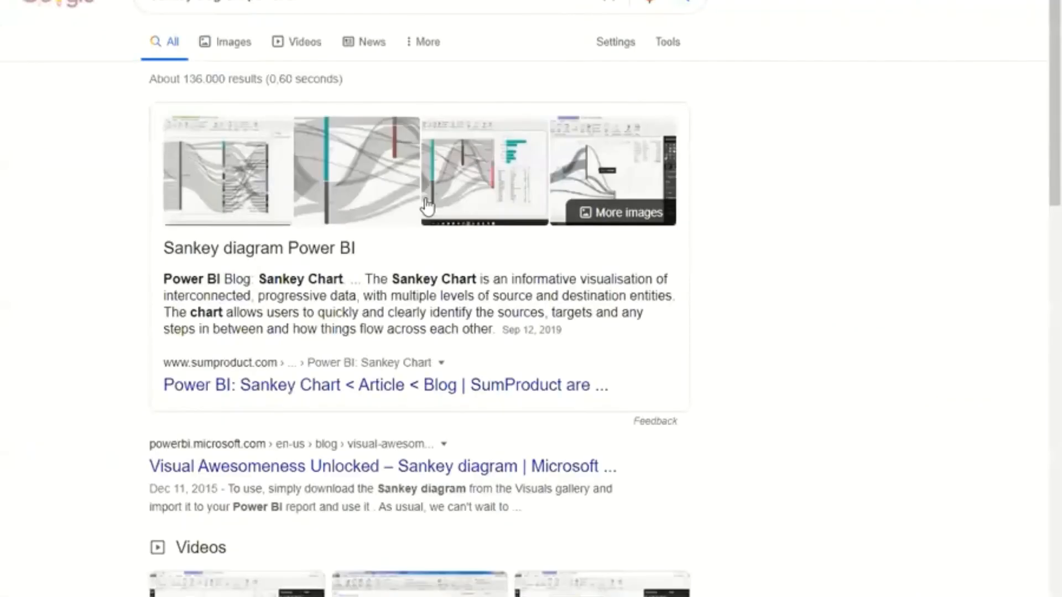
scroll(396, 309, "down", 6)
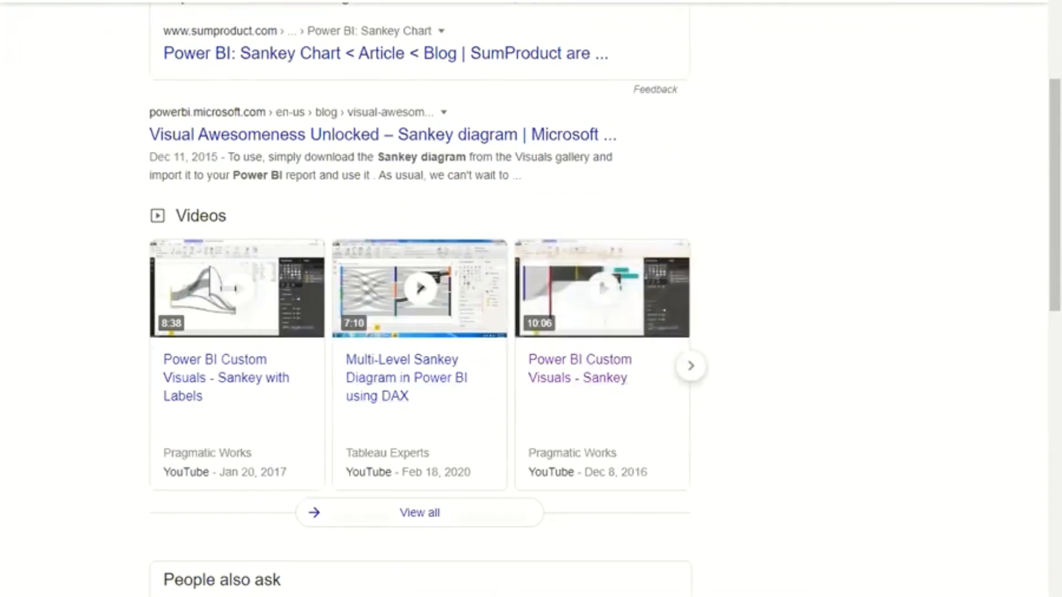
left_click(301, 560)
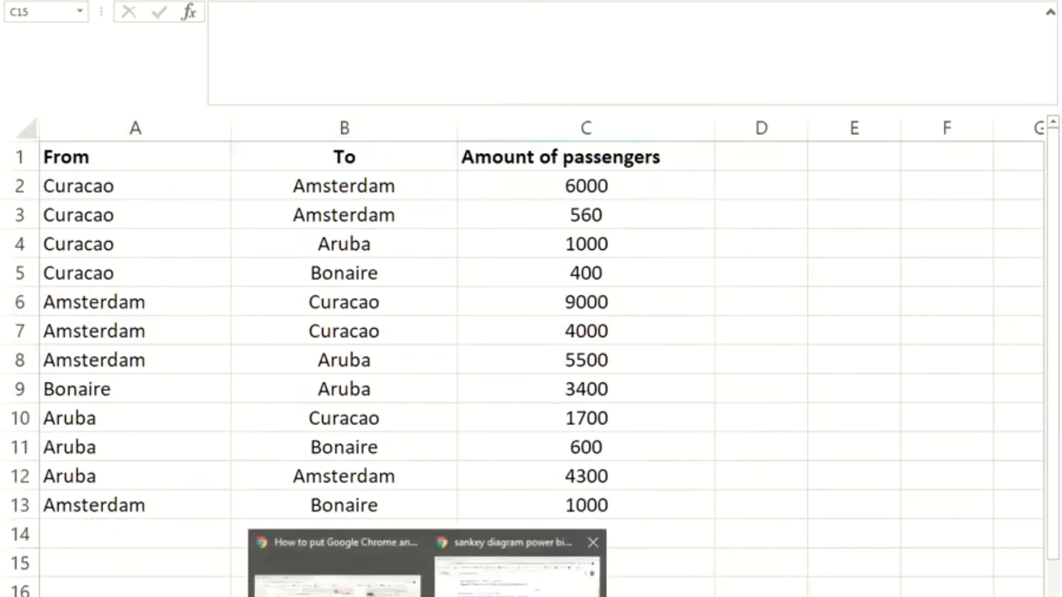
Switch back to the Google results in Chrome and search for "sankey diagram R"
left_click(491, 553)
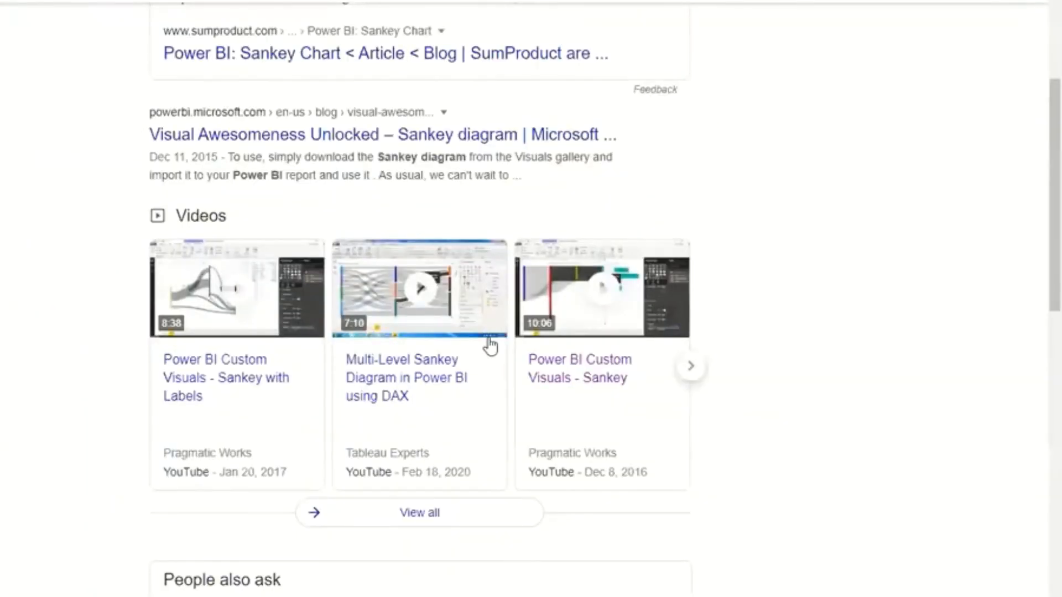
scroll(420, 147, "up", 1)
scroll(421, 147, "up", 3)
left_click_drag(313, 1, 247, 1)
left_click(112, 258)
type("p")
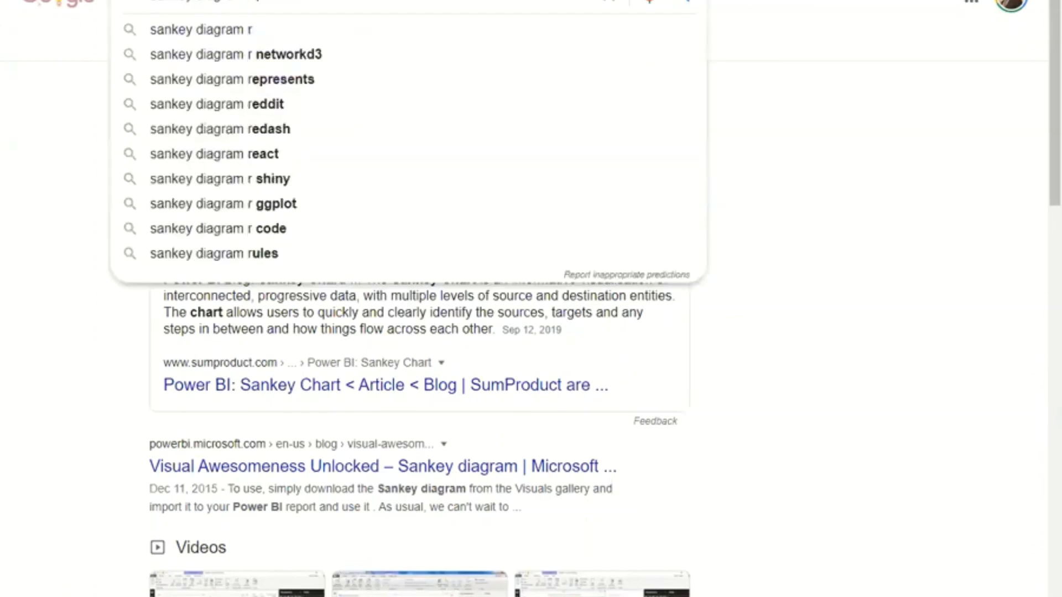
key("Return")
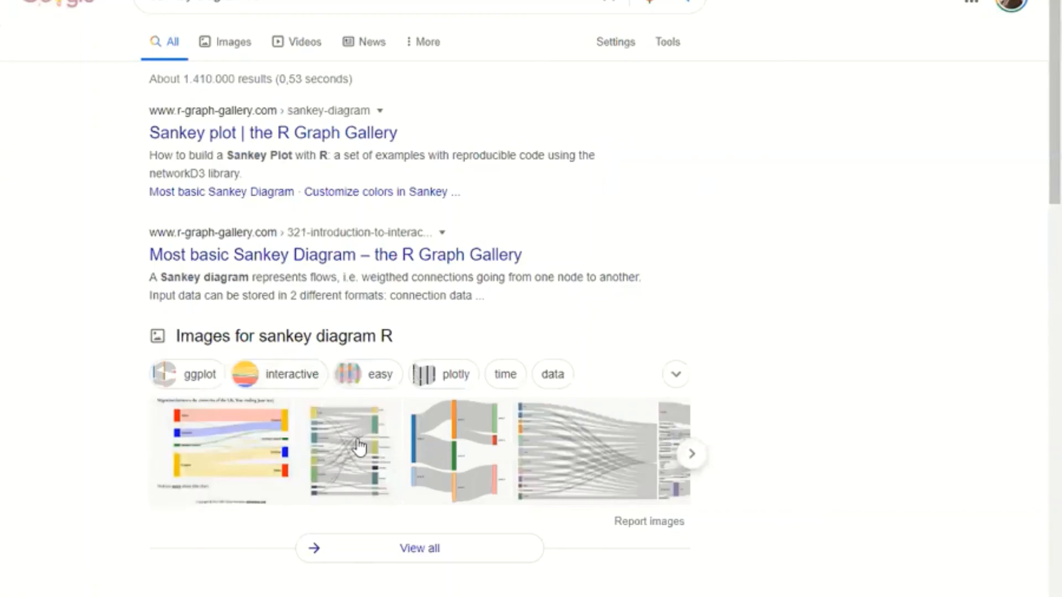
Open the R Graph Gallery Sankey plot in the image results, review the R examples, and switch back to the passenger table in Excel
left_click(359, 447)
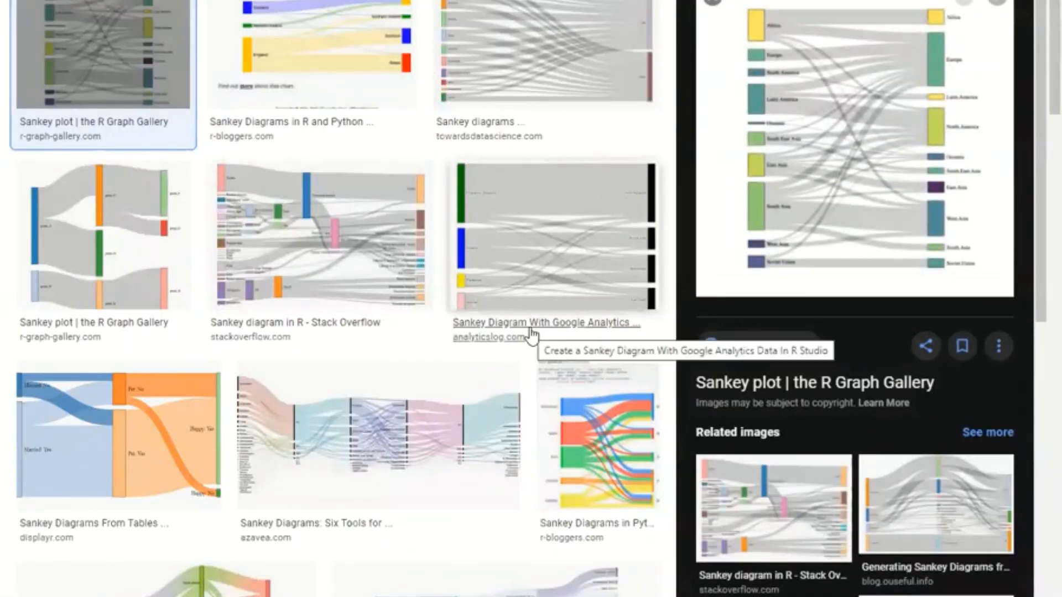
mouse_move(345, 596)
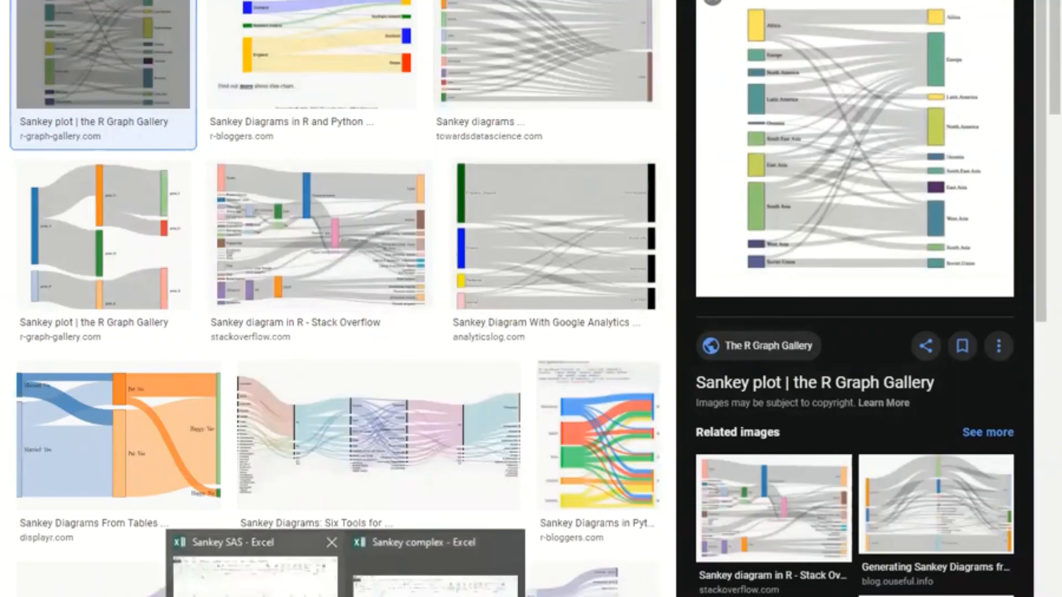
left_click(251, 570)
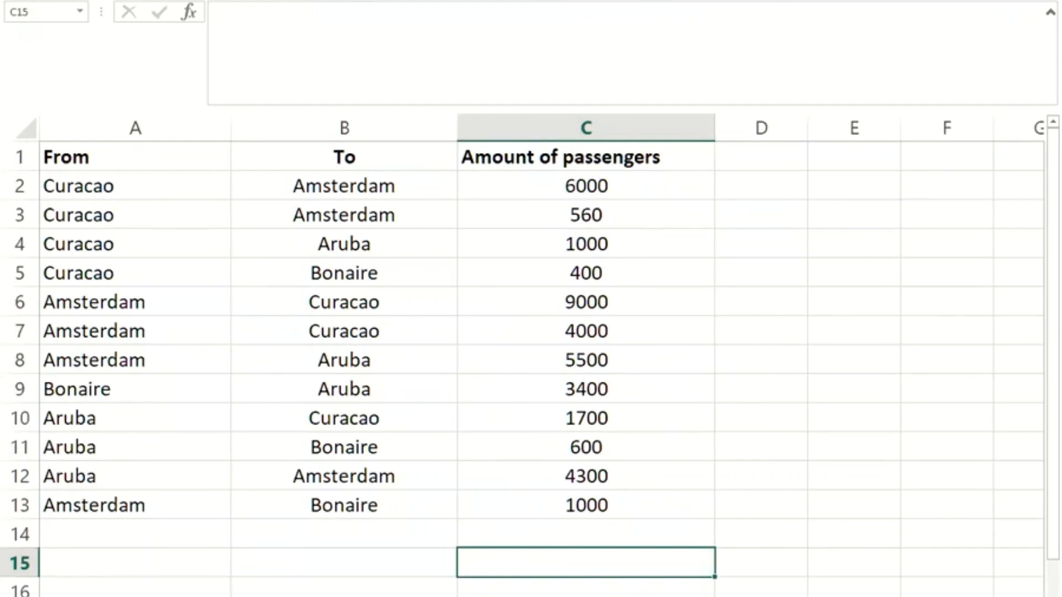
Return to the SAS session and examine the passport scan Sankey diagram's paths through Amsterdam, Aruba and Curacao to Bonaire
left_click(428, 596)
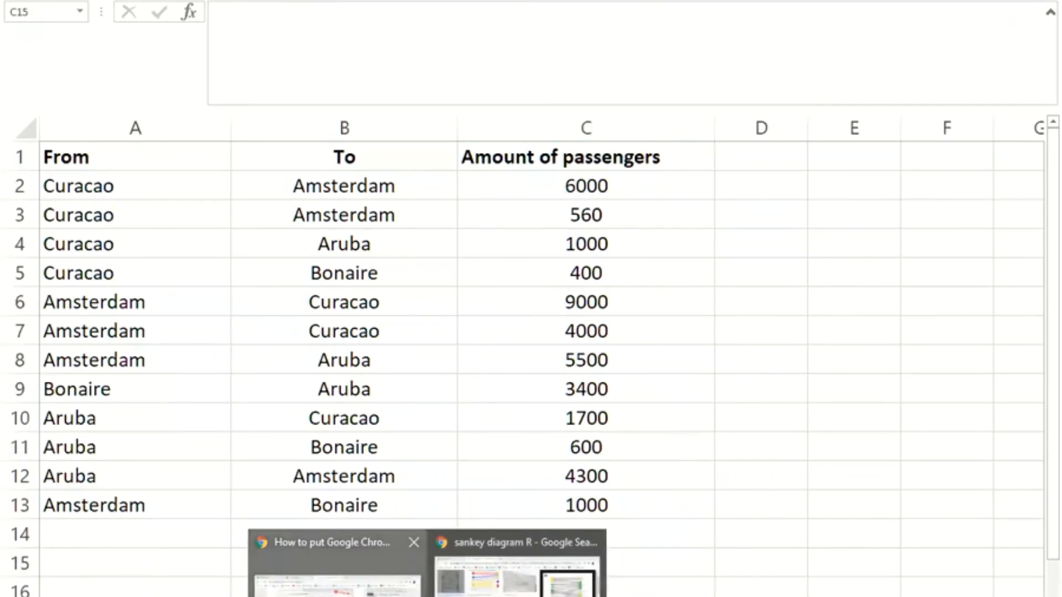
left_click(359, 590)
left_click(514, 558)
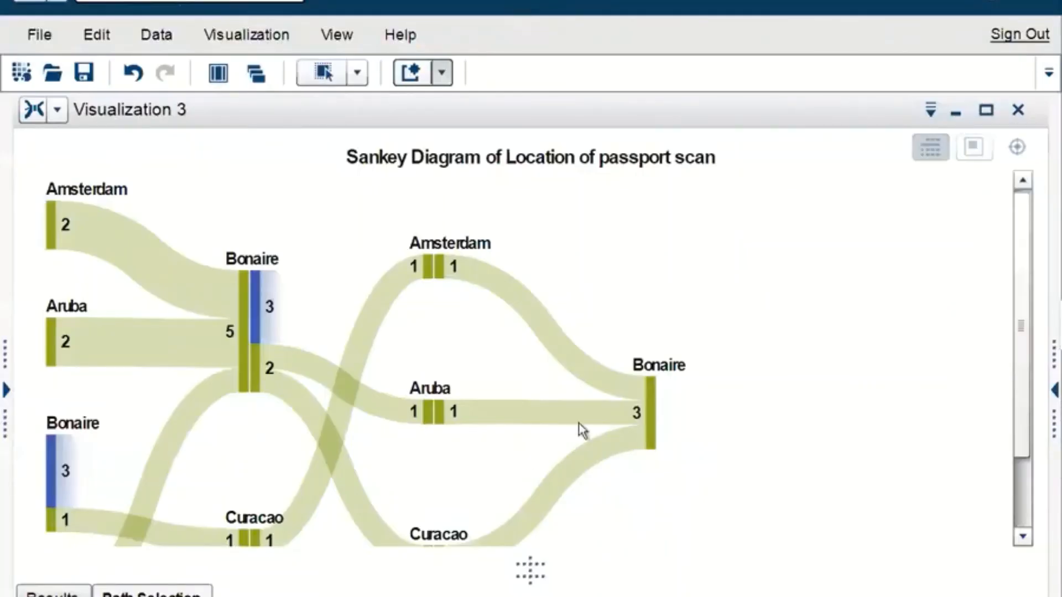
left_click_drag(1021, 301, 1010, 338)
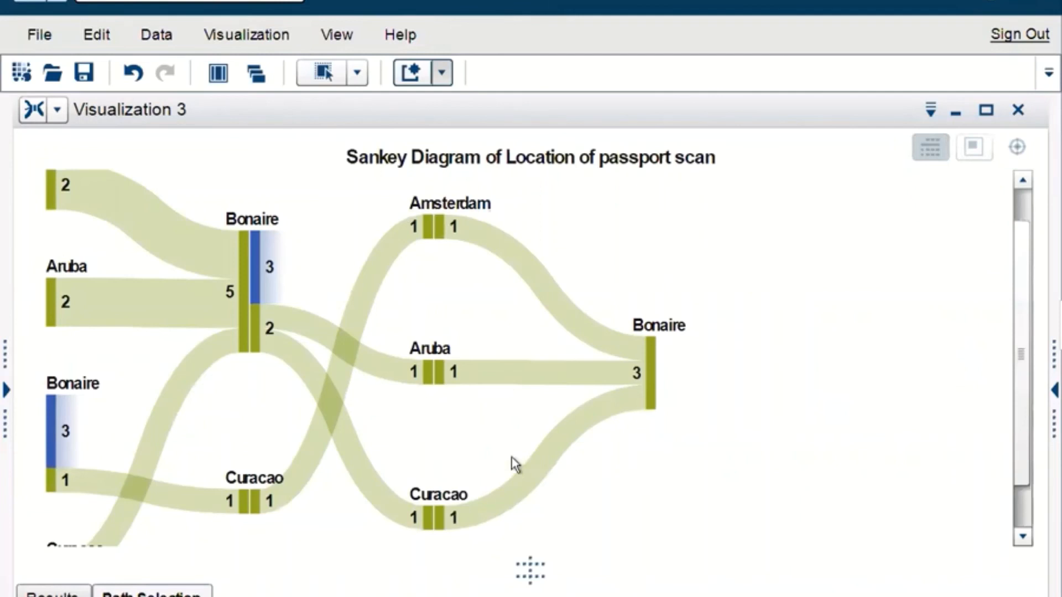
mouse_move(266, 260)
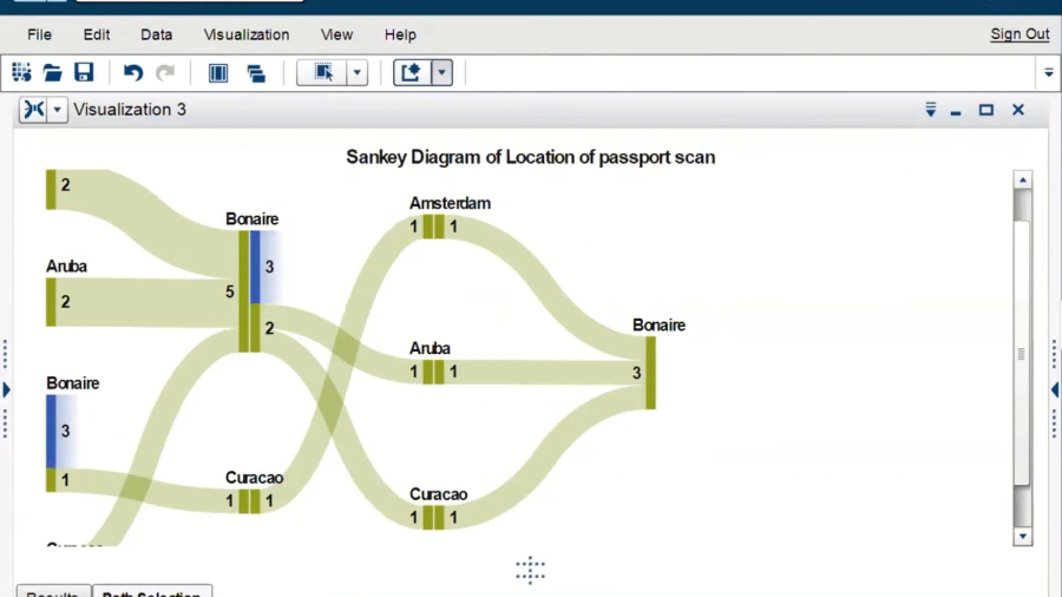
Show the Excel table of customer passport scans with dates and locations, then return to the SAS Sankey diagram
mouse_move(345, 596)
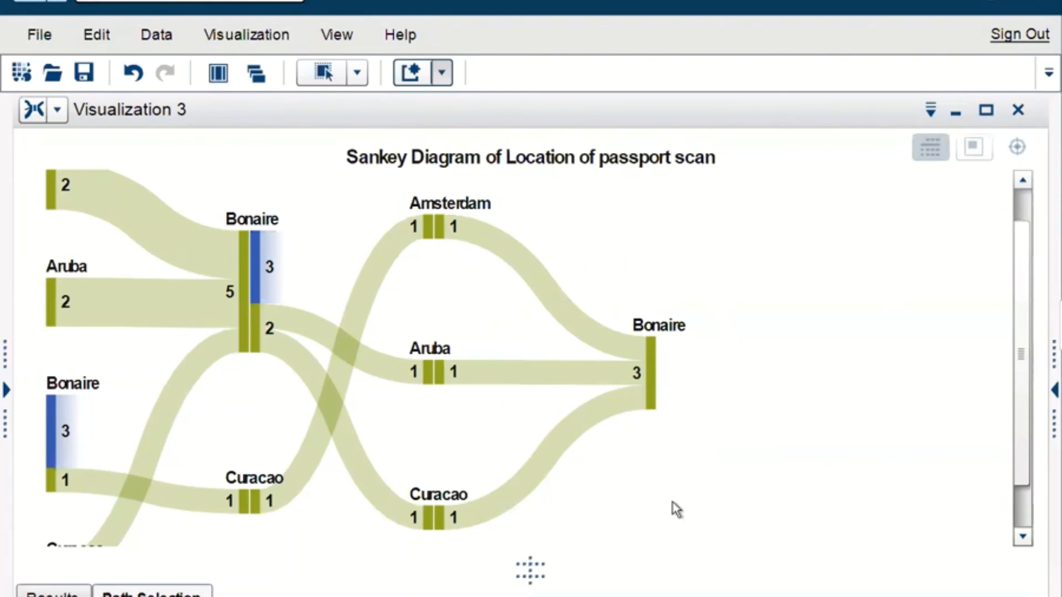
left_click(249, 578)
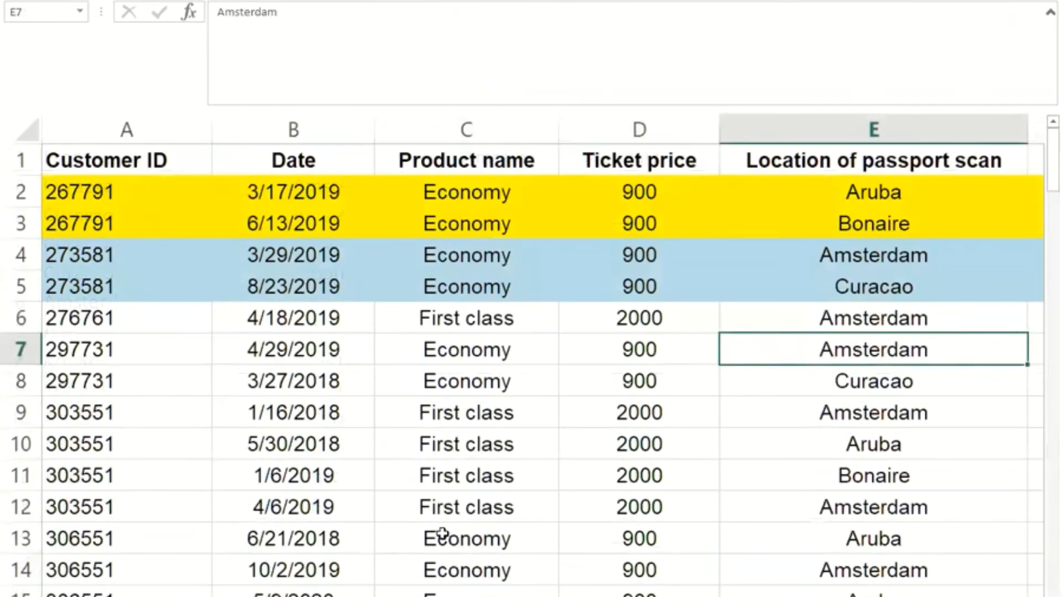
left_click(427, 596)
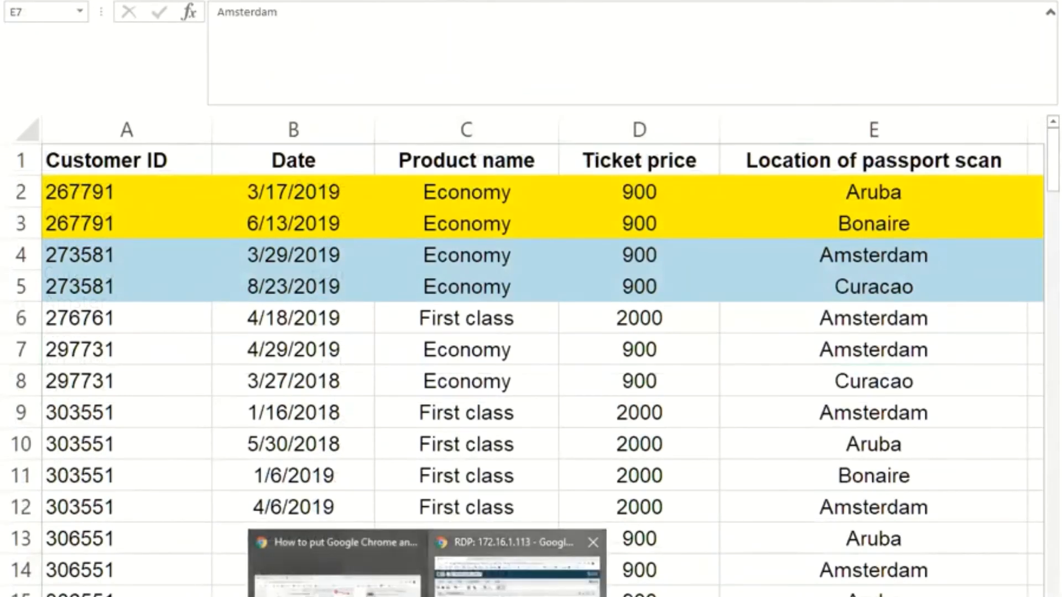
left_click(515, 575)
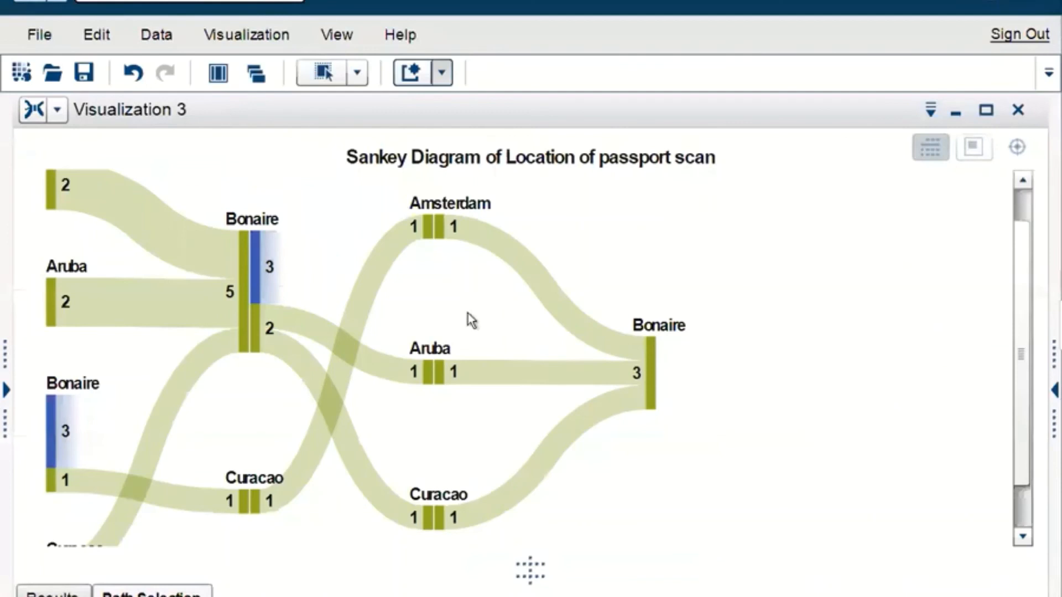